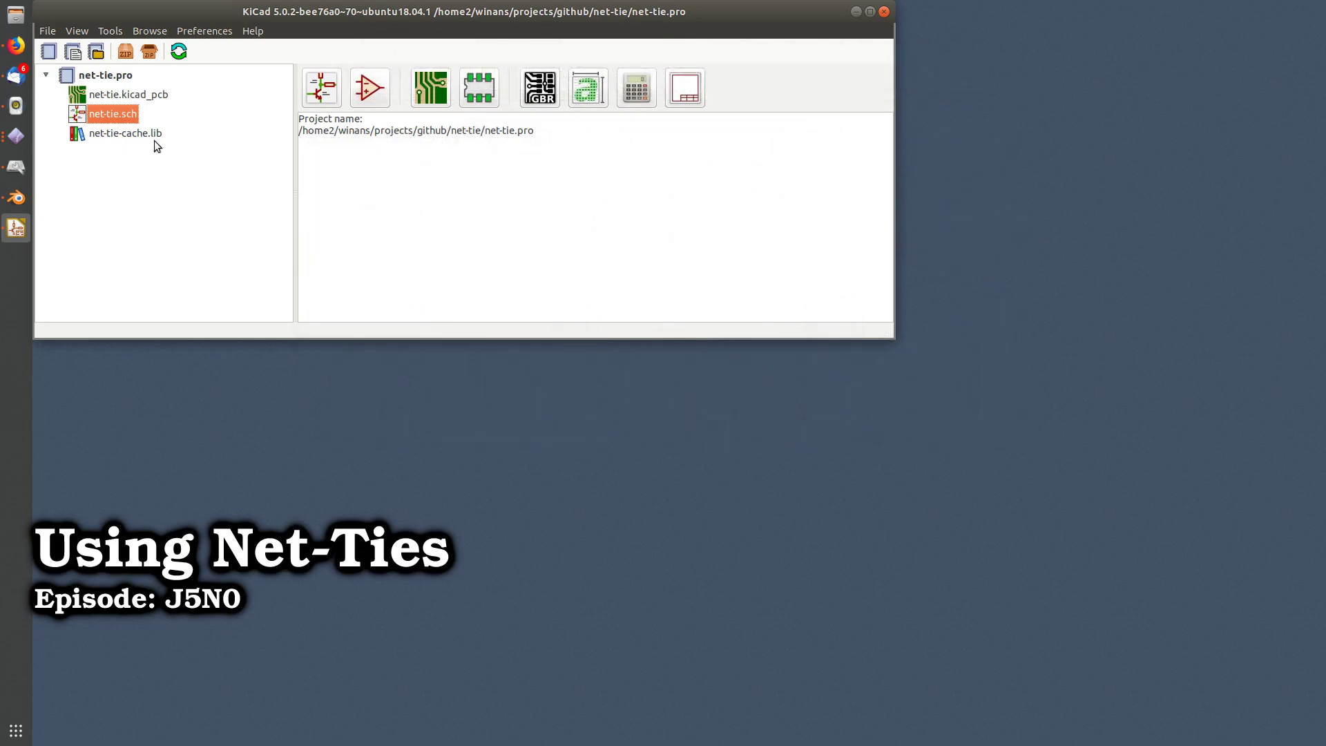
# Open the net-tie.sch schematic in Eeschema from the project tree
pyautogui.doubleClick(117, 113)
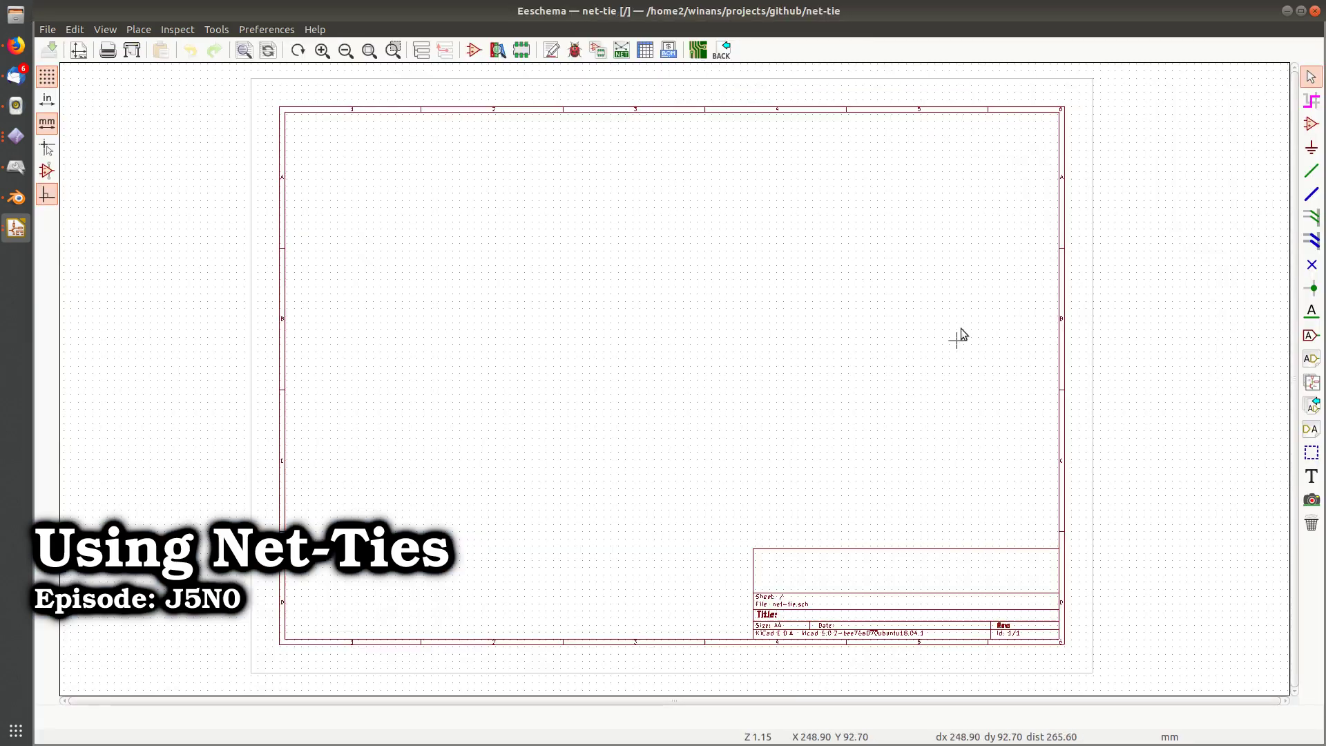
# Place a GNDD power symbol on the schematic sheet
pyautogui.click(1312, 147)
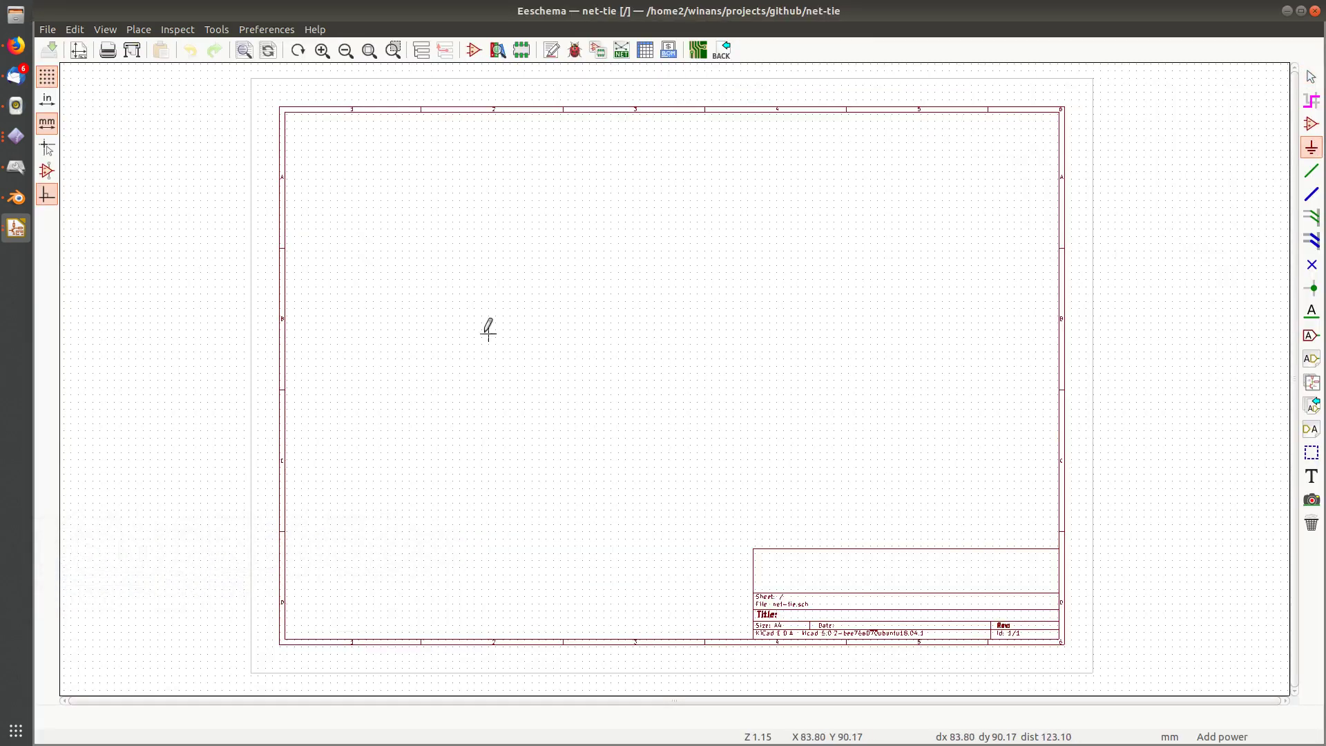
pyautogui.click(432, 350)
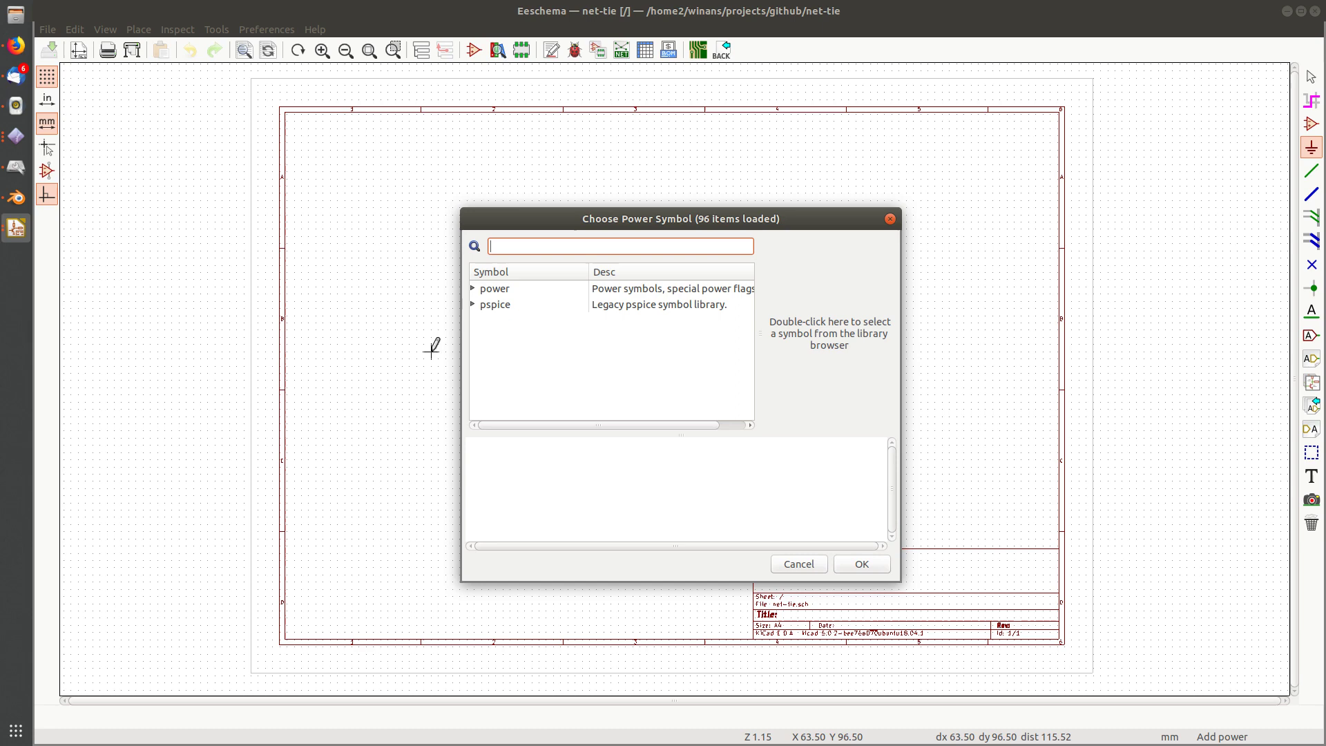
pyautogui.write('gndd')
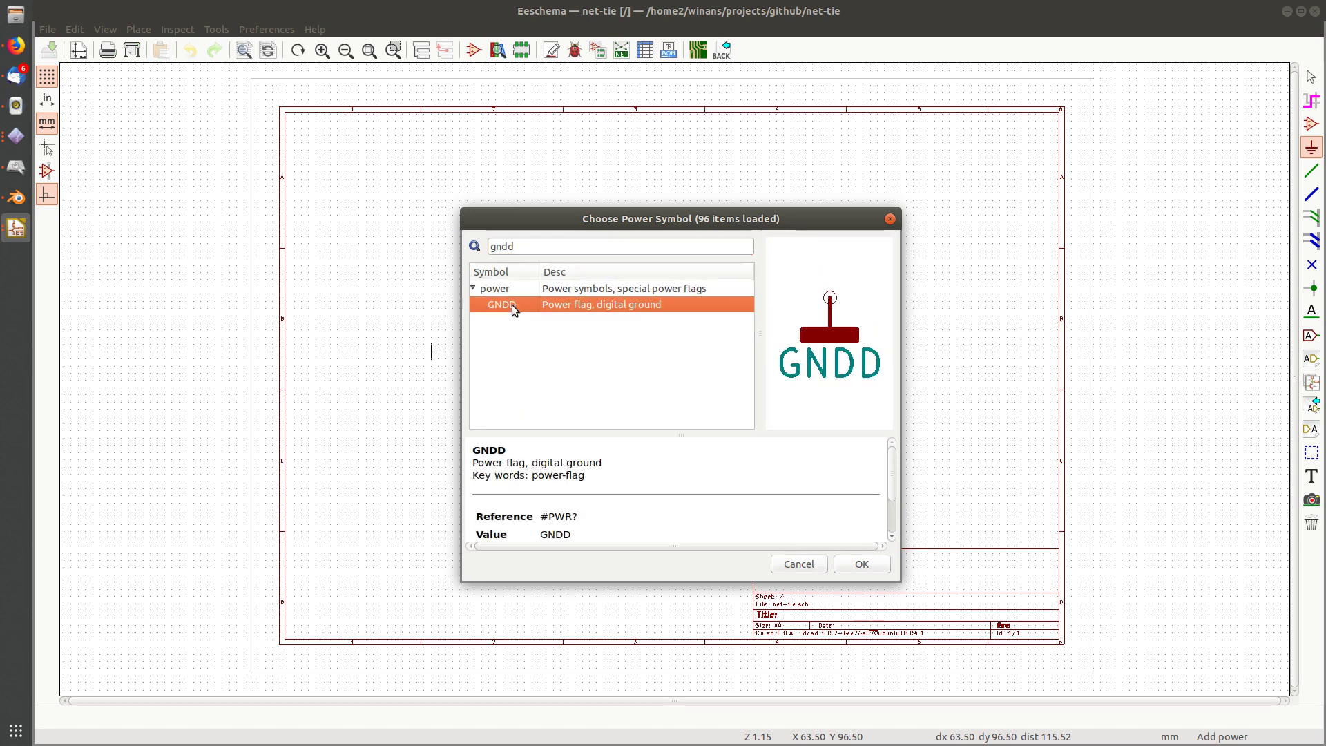
pyautogui.doubleClick(511, 304)
pyautogui.click(416, 393)
pyautogui.scroll(3, 442, 403)
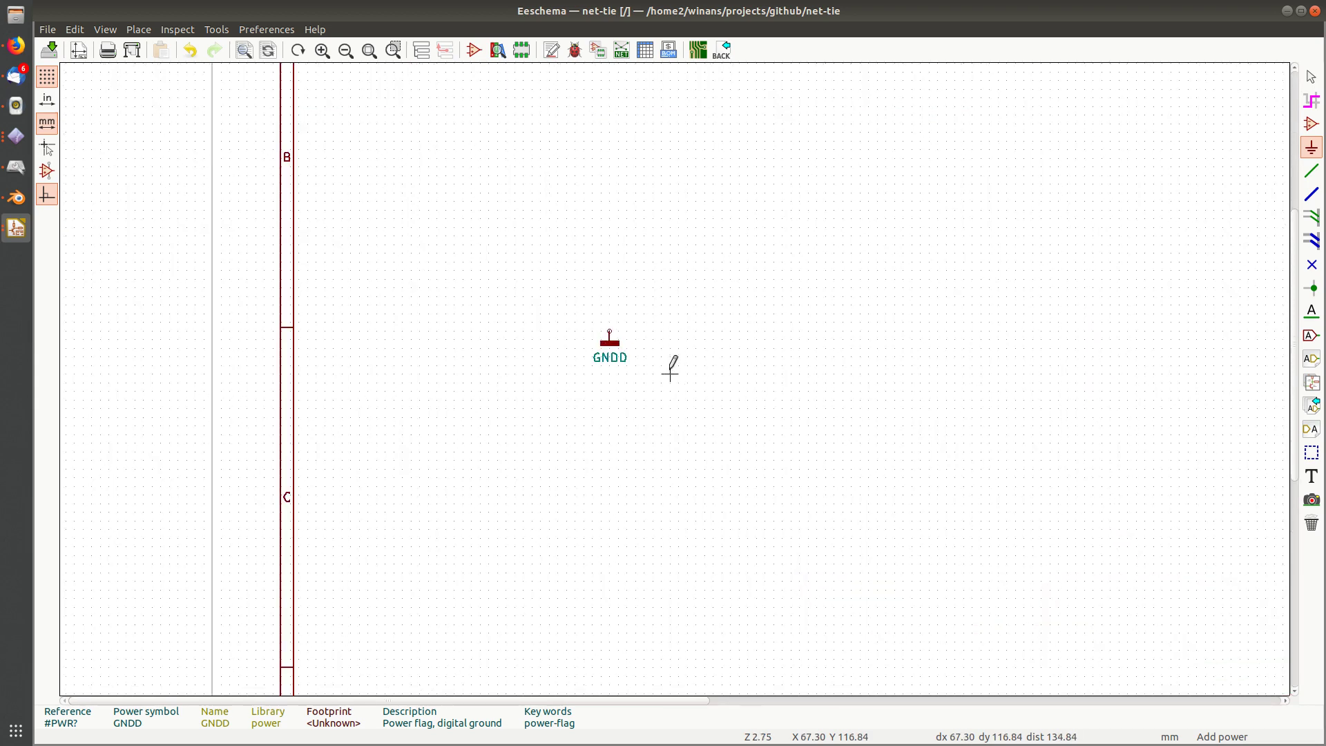
pyautogui.moveTo(671, 364); pyautogui.dragTo(539, 367, button='middle')
# Place a GNDA power symbol to the right of GNDD
pyautogui.click(611, 342)
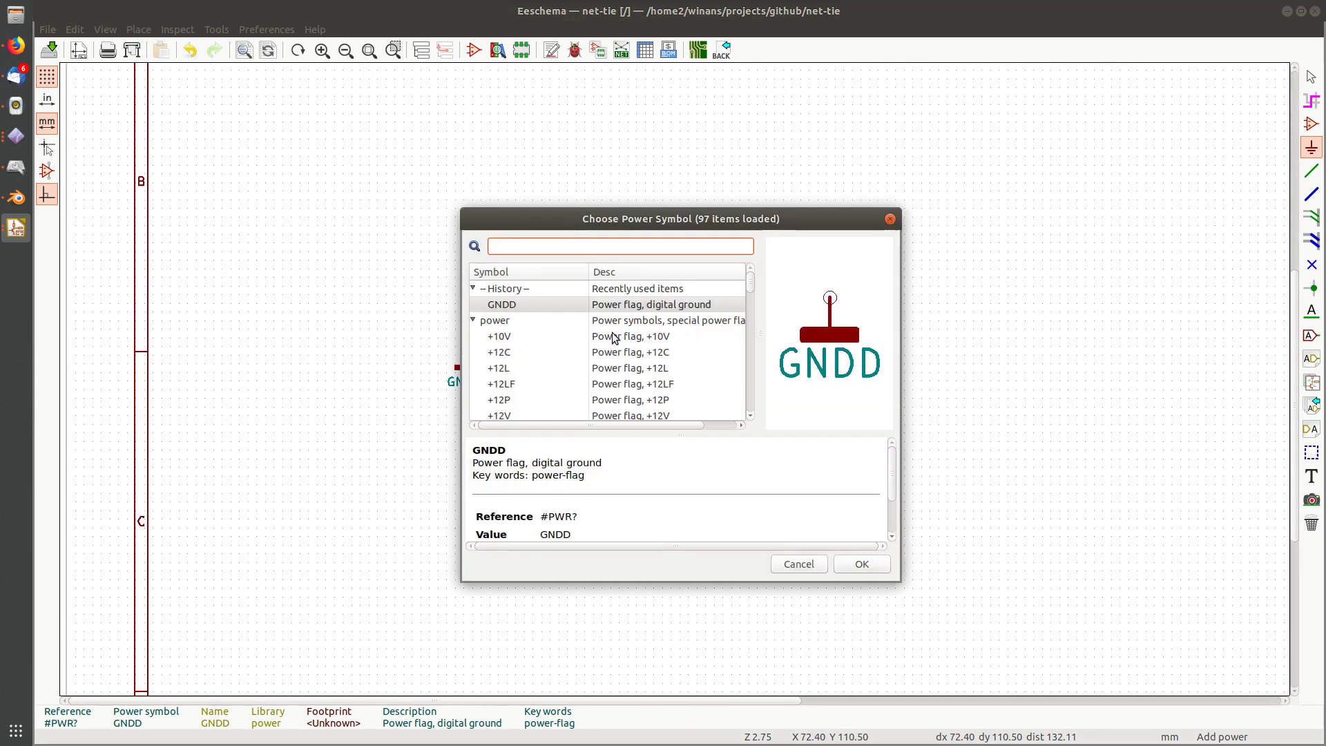
pyautogui.write('GNDA')
pyautogui.press('Return')
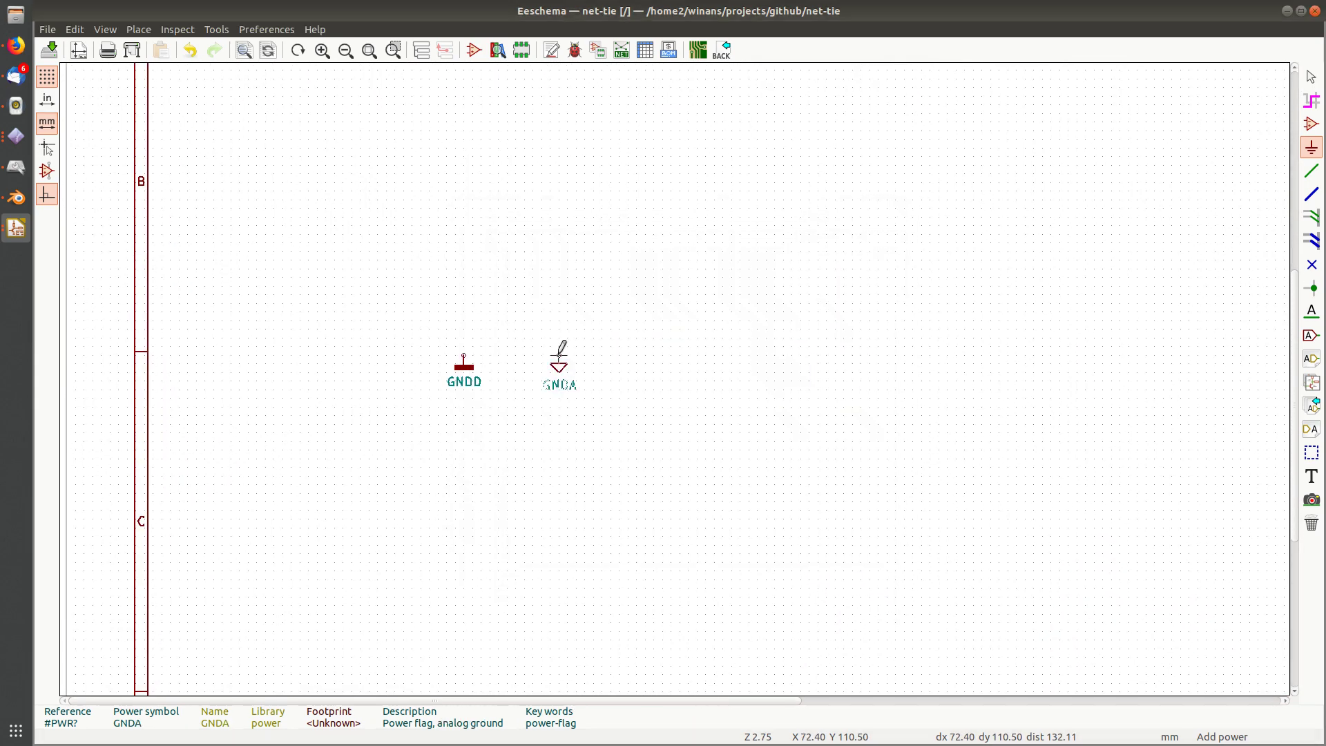
pyautogui.click(542, 349)
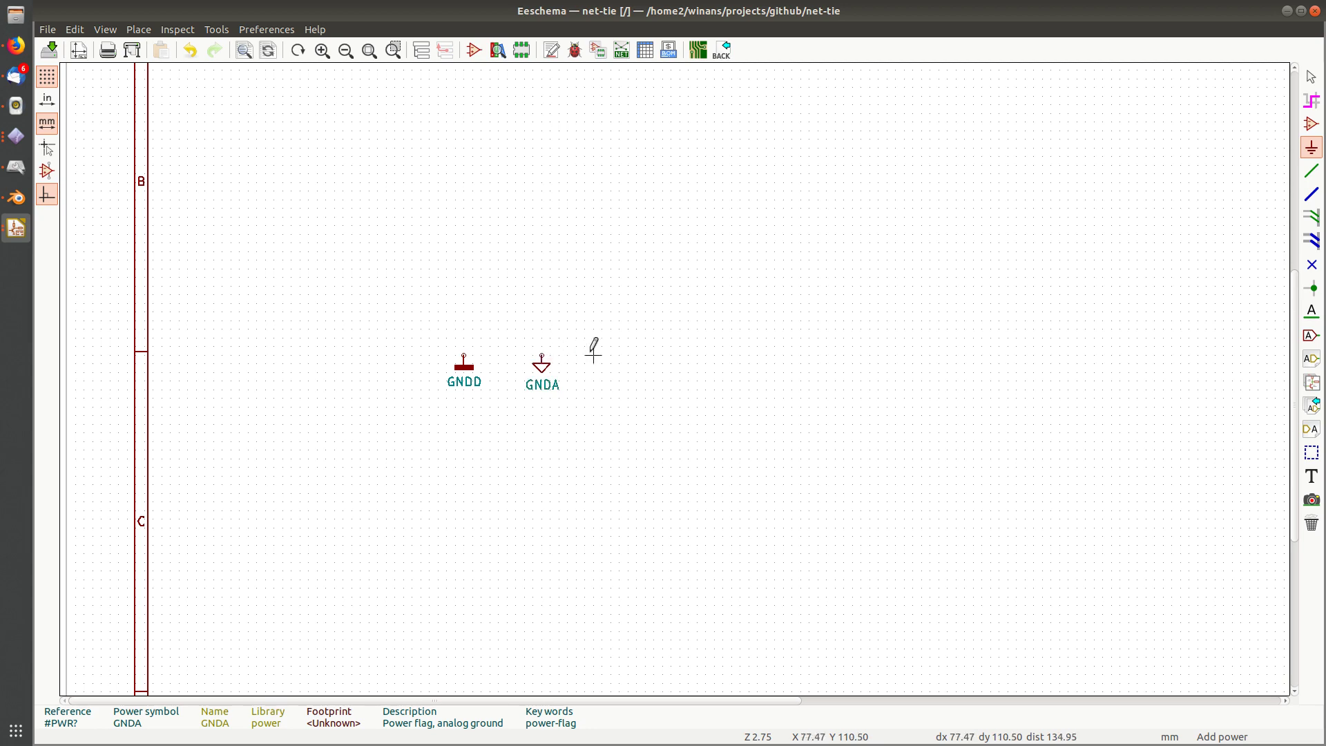
pyautogui.press('Escape')
pyautogui.moveTo(568, 384); pyautogui.dragTo(611, 372, button='middle')
pyautogui.scroll(1, 613, 373)
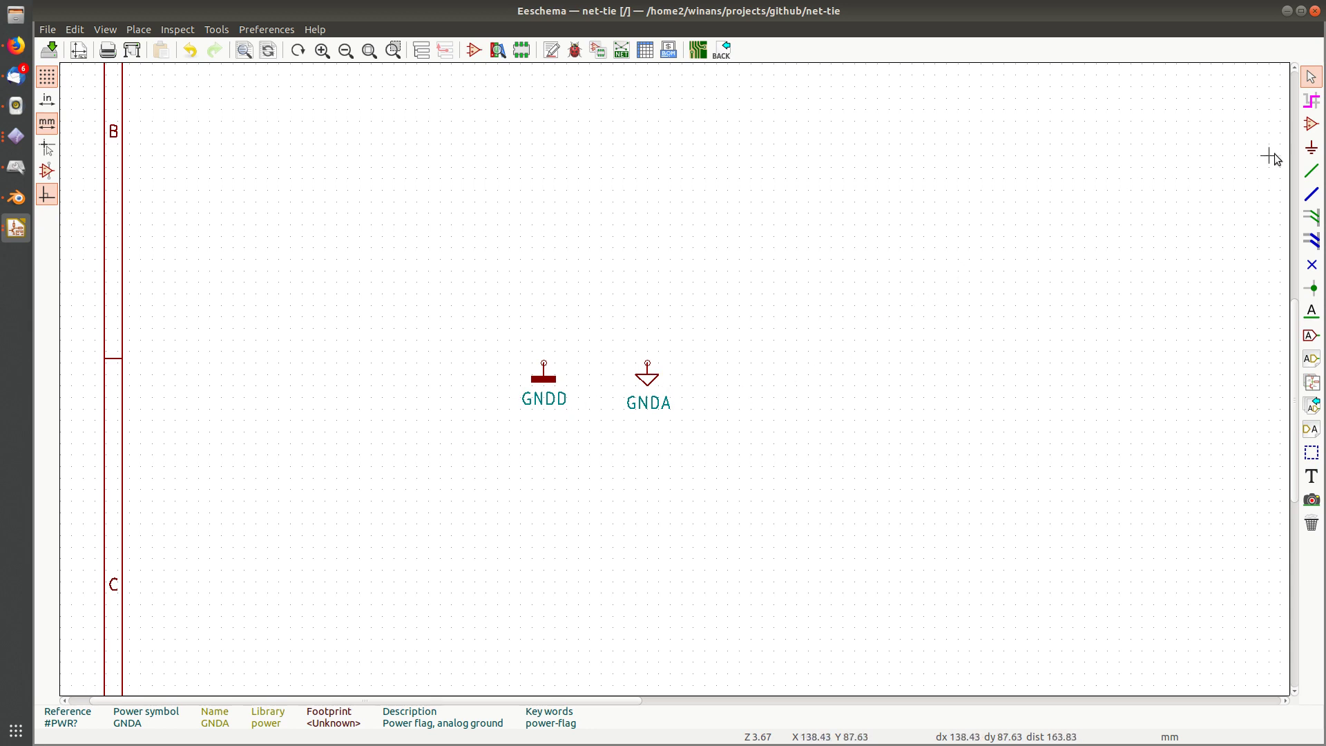
pyautogui.click(1310, 124)
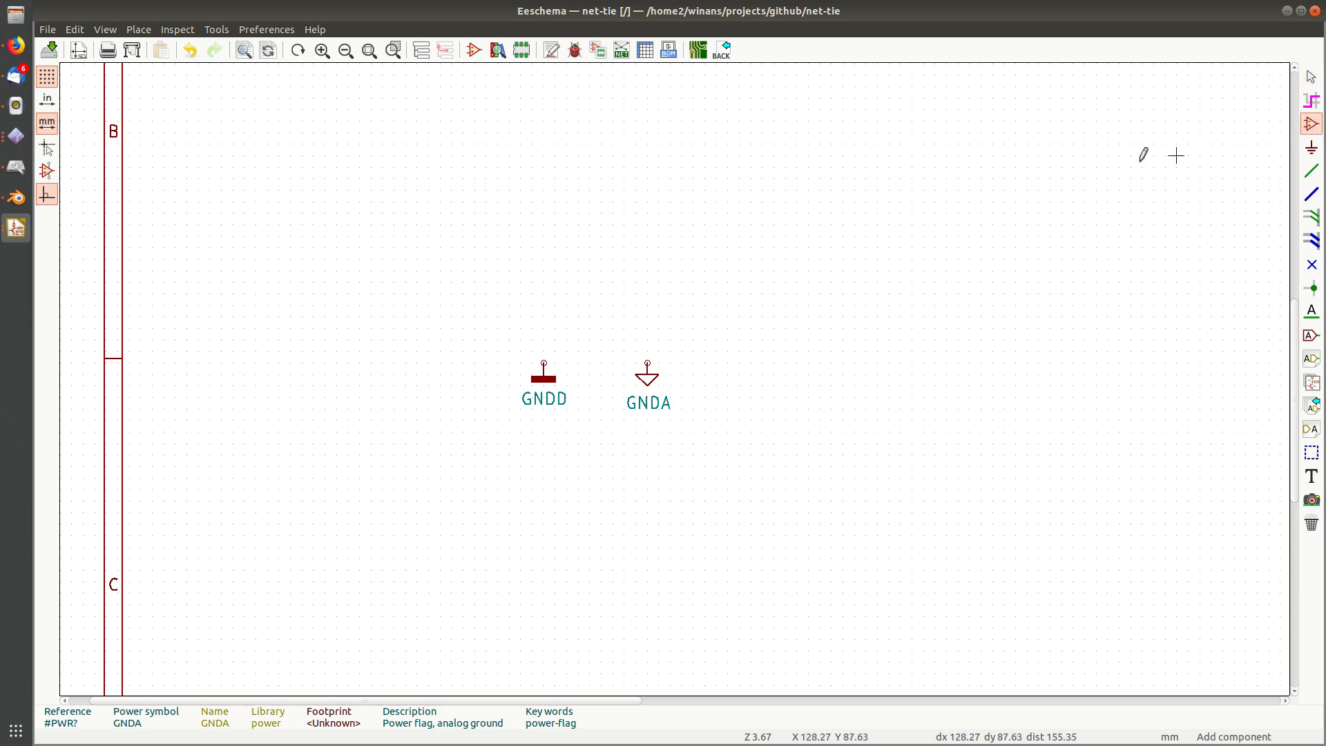
# Search 'tie' and place a Net-Tie_2 symbol above the GNDD and GNDA symbols
pyautogui.click(579, 257)
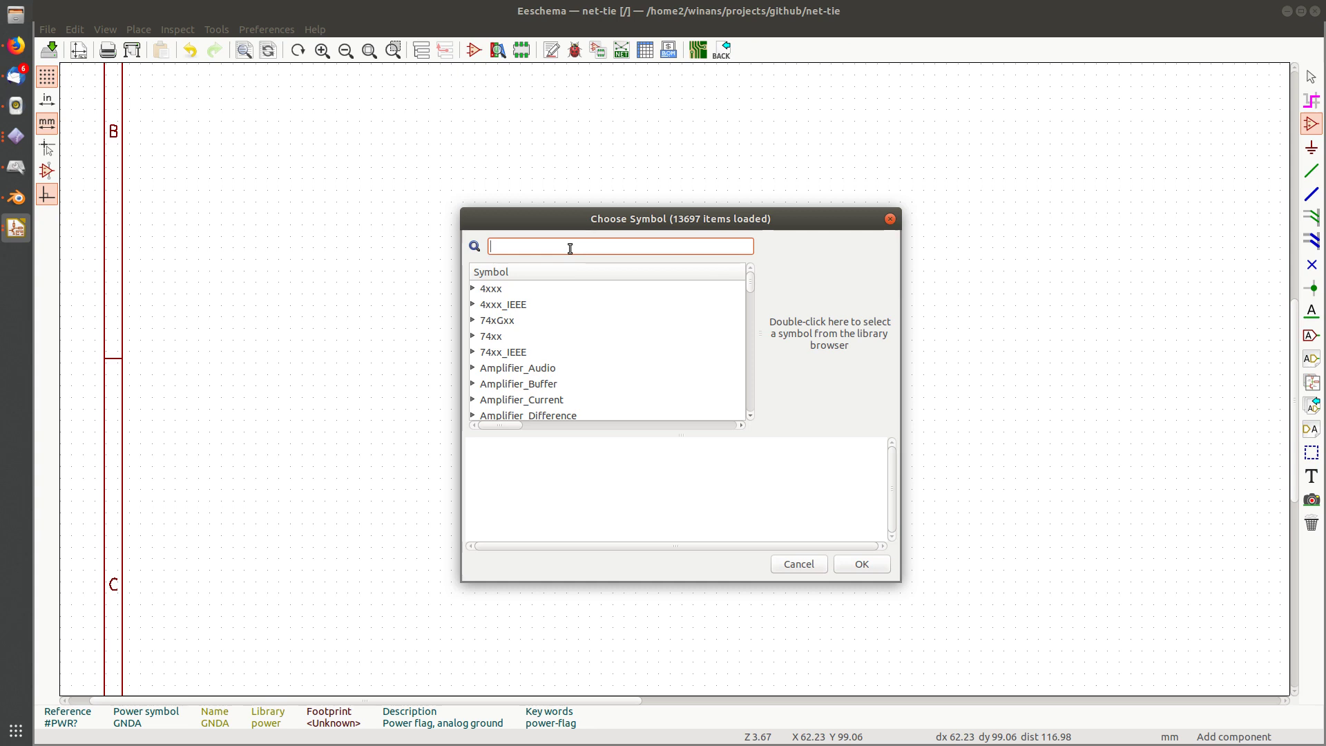
pyautogui.write('tie')
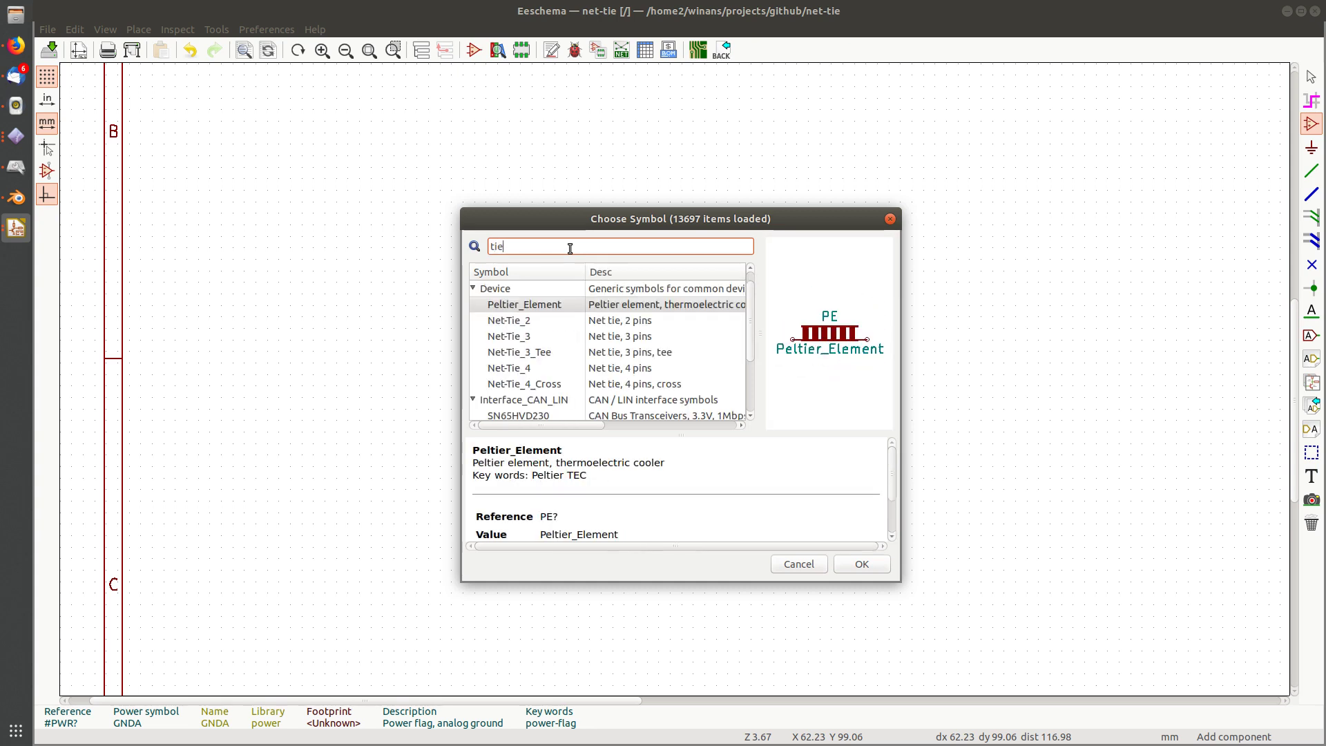
pyautogui.click(532, 326)
pyautogui.click(541, 341)
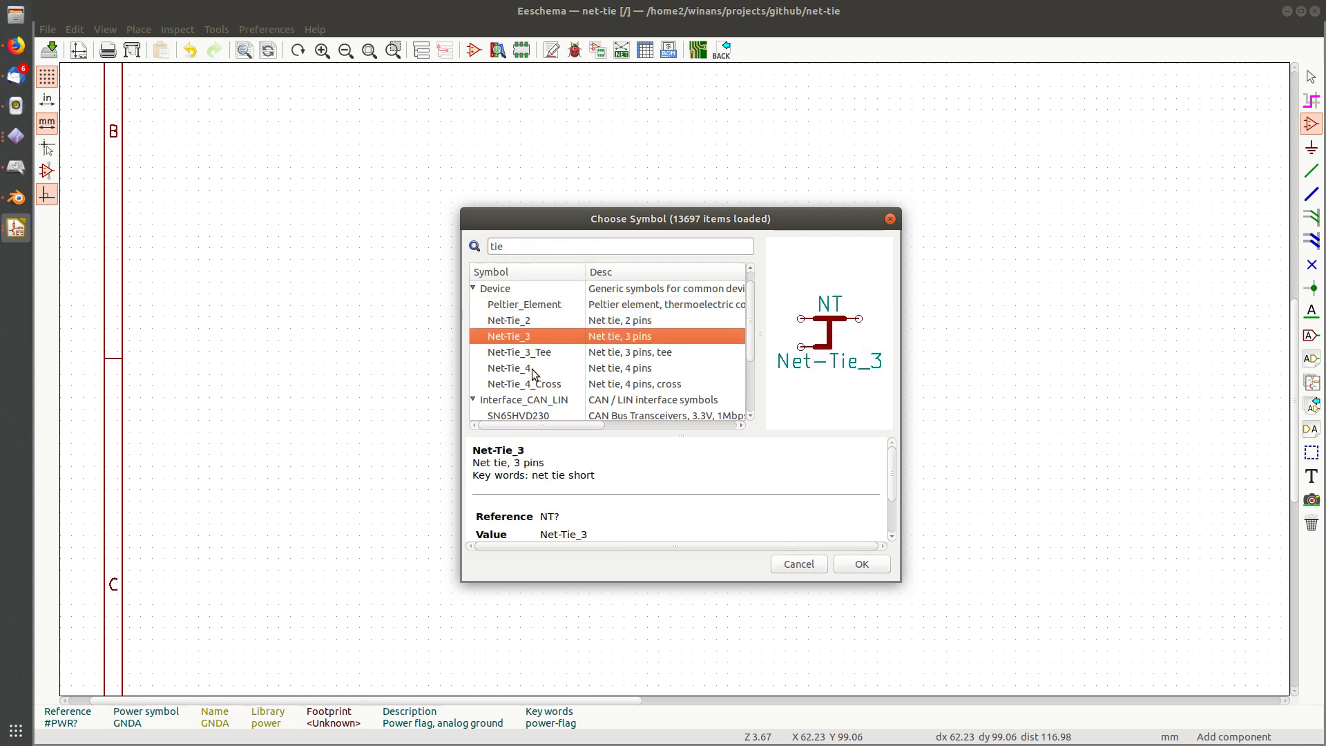
pyautogui.click(530, 370)
pyautogui.click(558, 353)
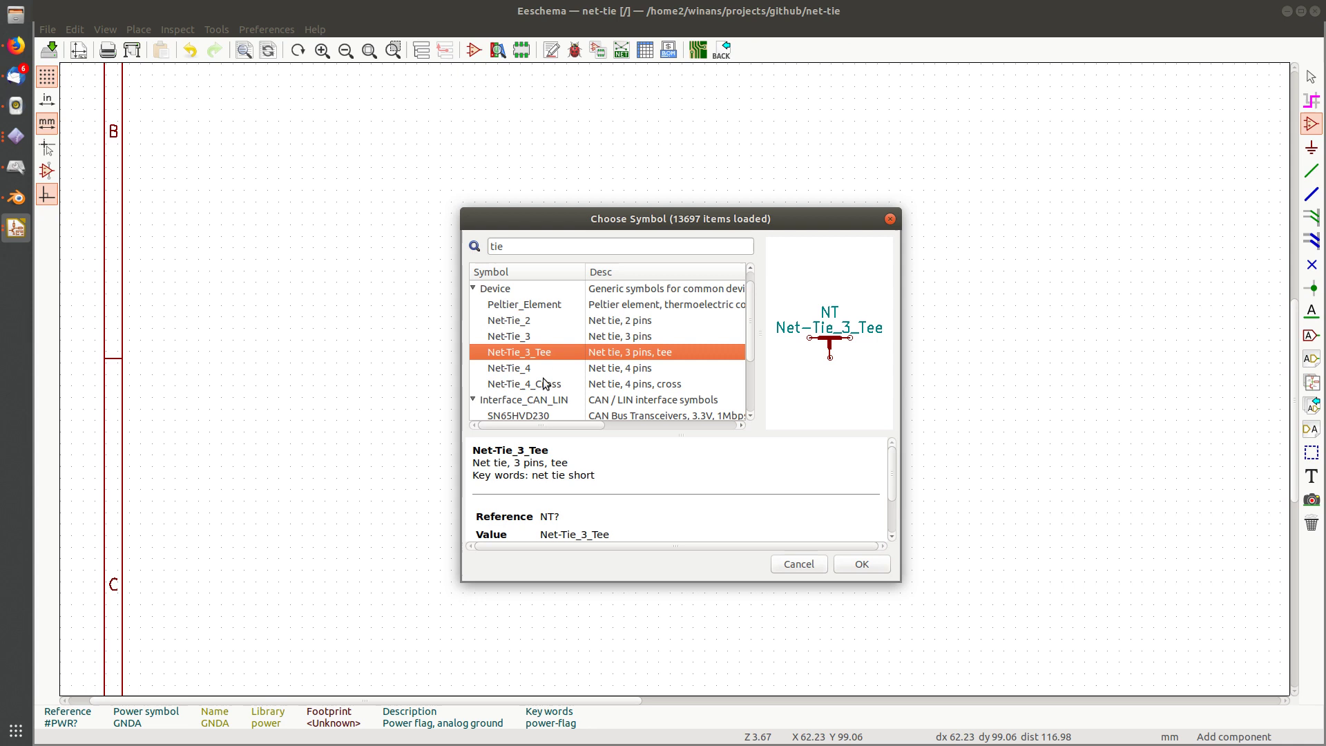
pyautogui.click(545, 384)
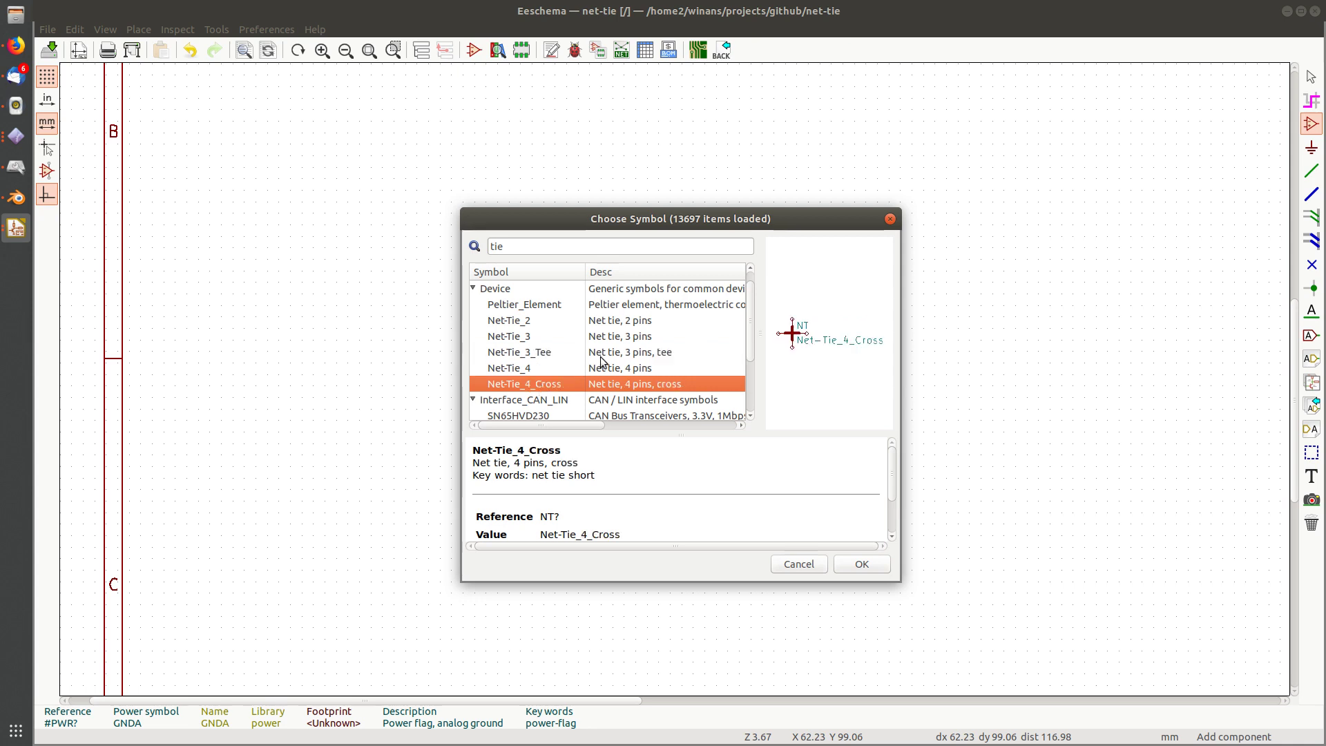
pyautogui.doubleClick(532, 320)
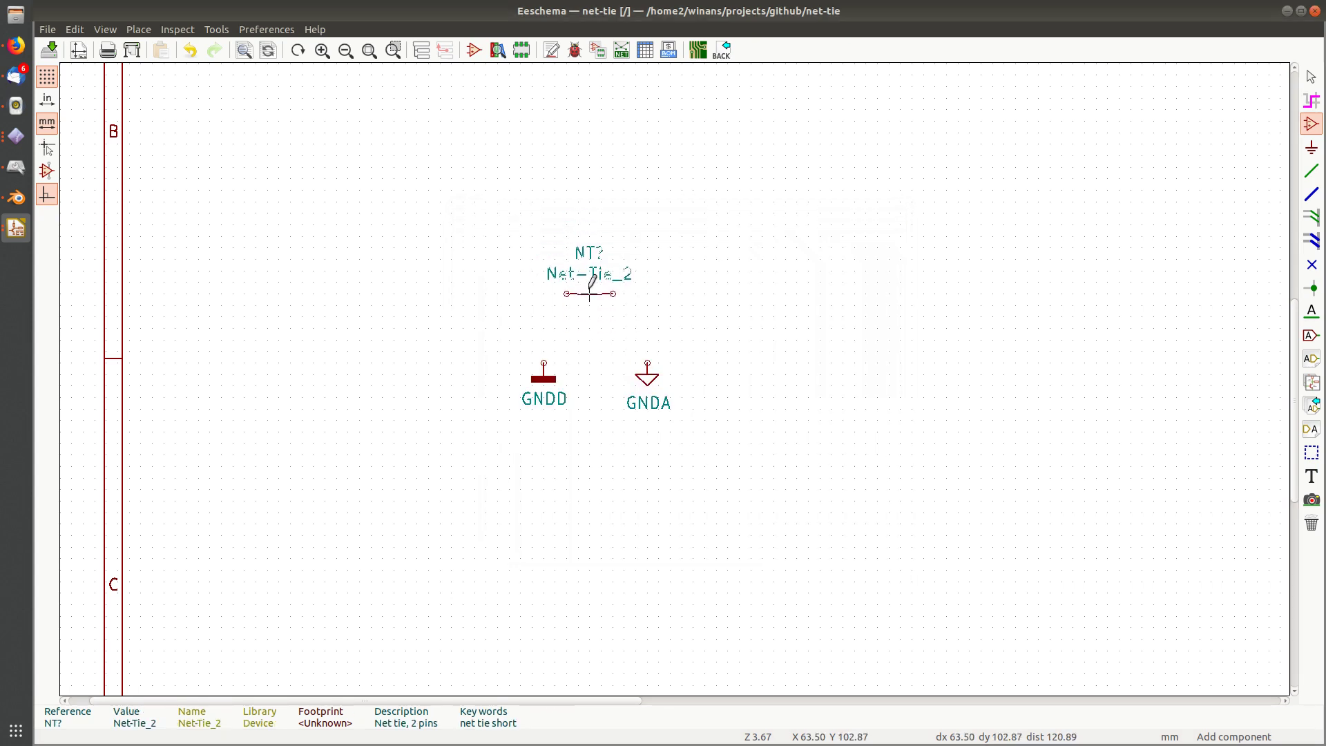
pyautogui.click(590, 259)
# Wire the net tie's right pin to GNDA and its left pin to GNDD
pyautogui.press('Escape')
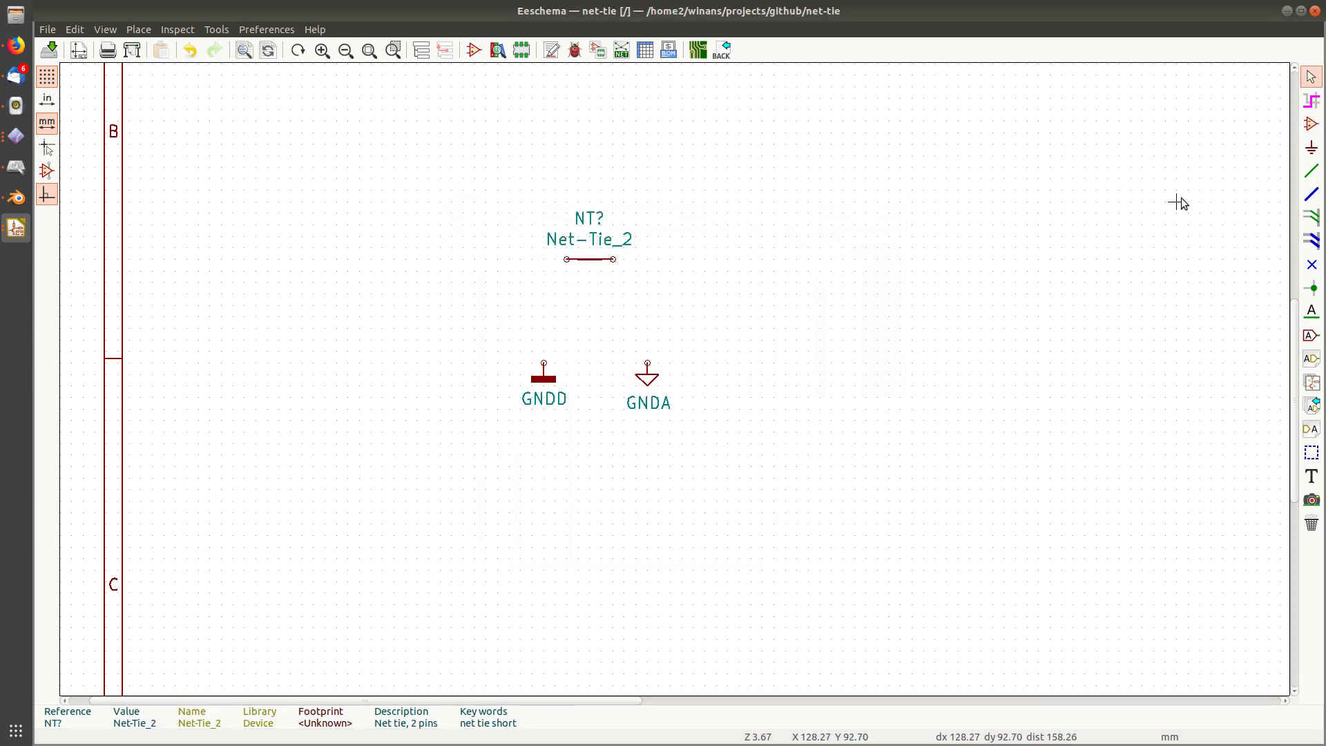
pyautogui.press('w')
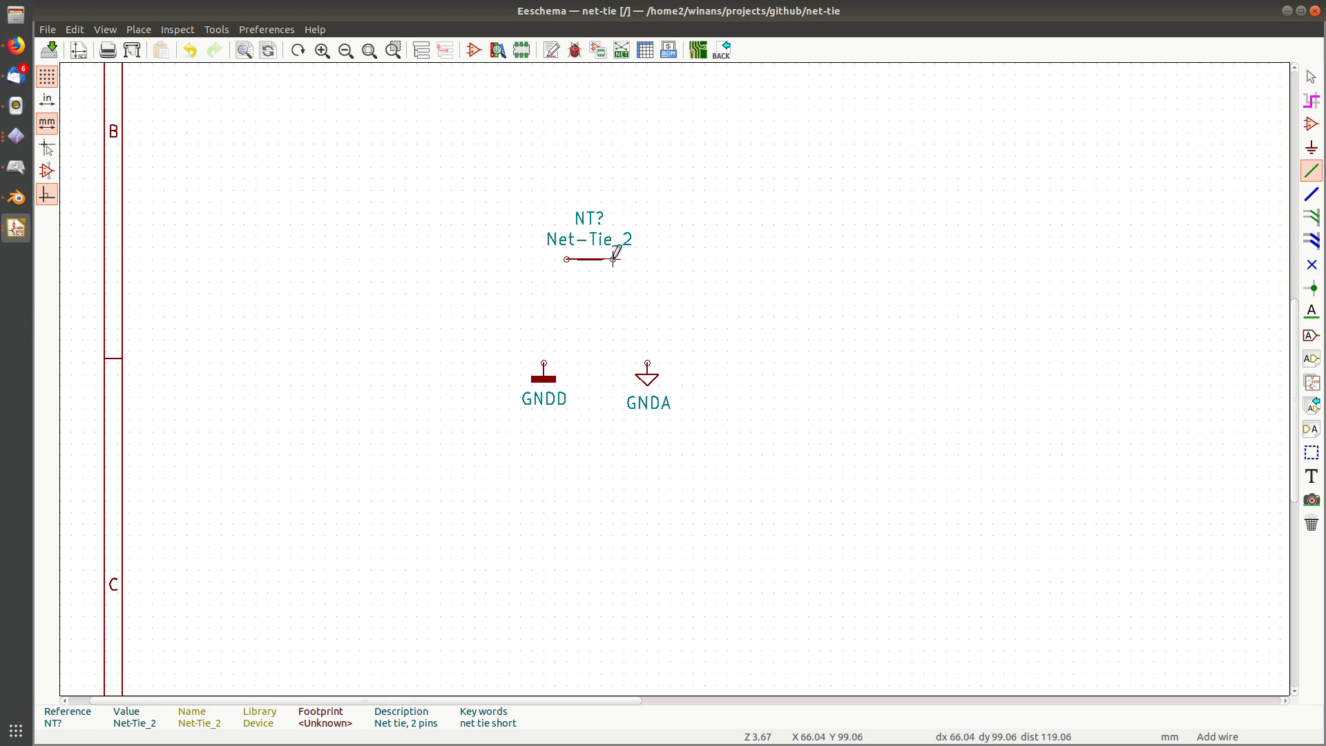
pyautogui.click(613, 258)
pyautogui.click(647, 363)
pyautogui.click(566, 259)
pyautogui.click(543, 363)
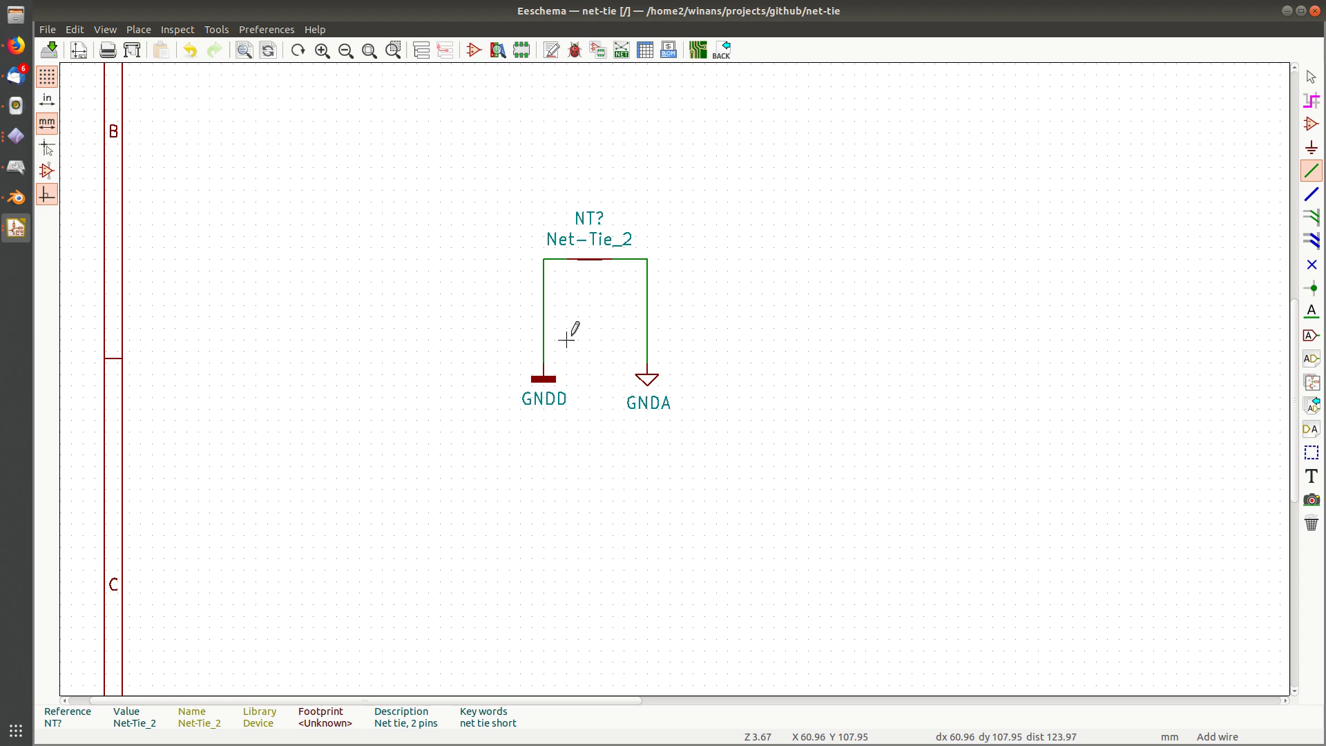
pyautogui.press('Escape')
# Save the wired schematic
pyautogui.scroll(1, 586, 281)
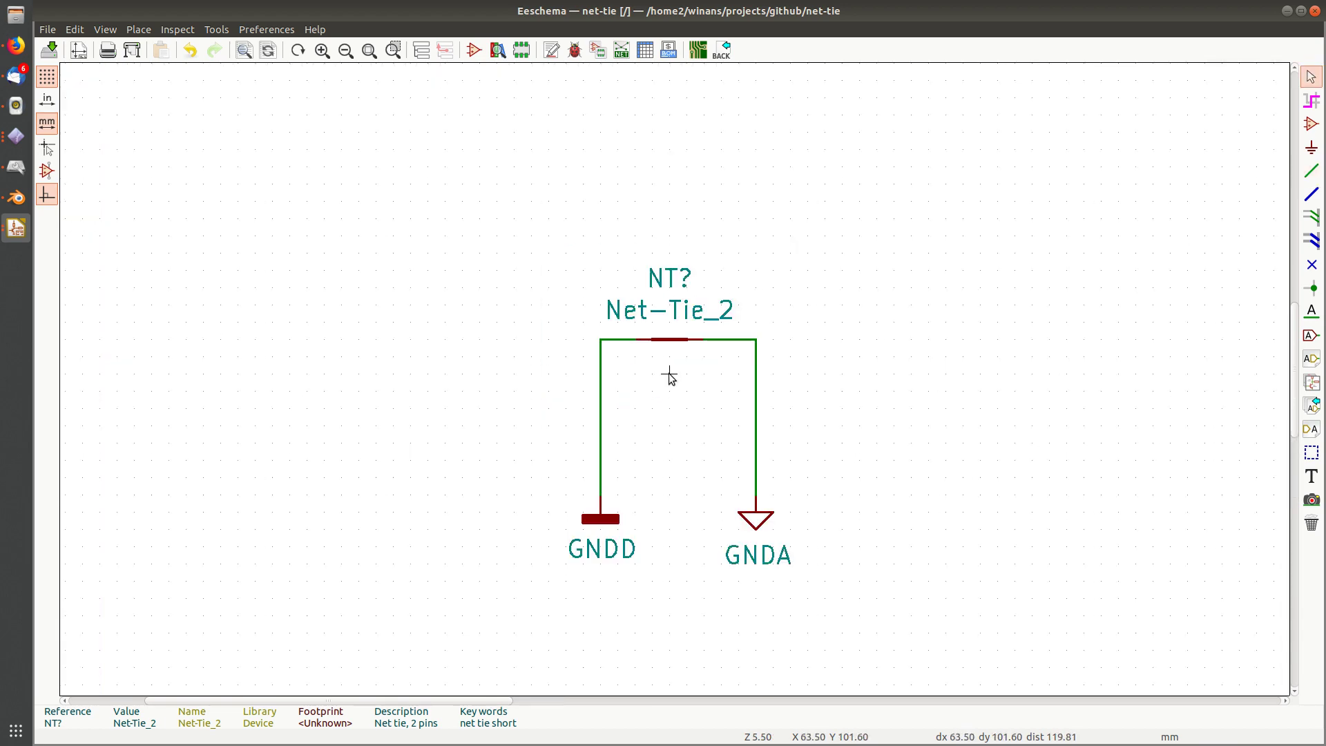
pyautogui.scroll(1, 669, 376)
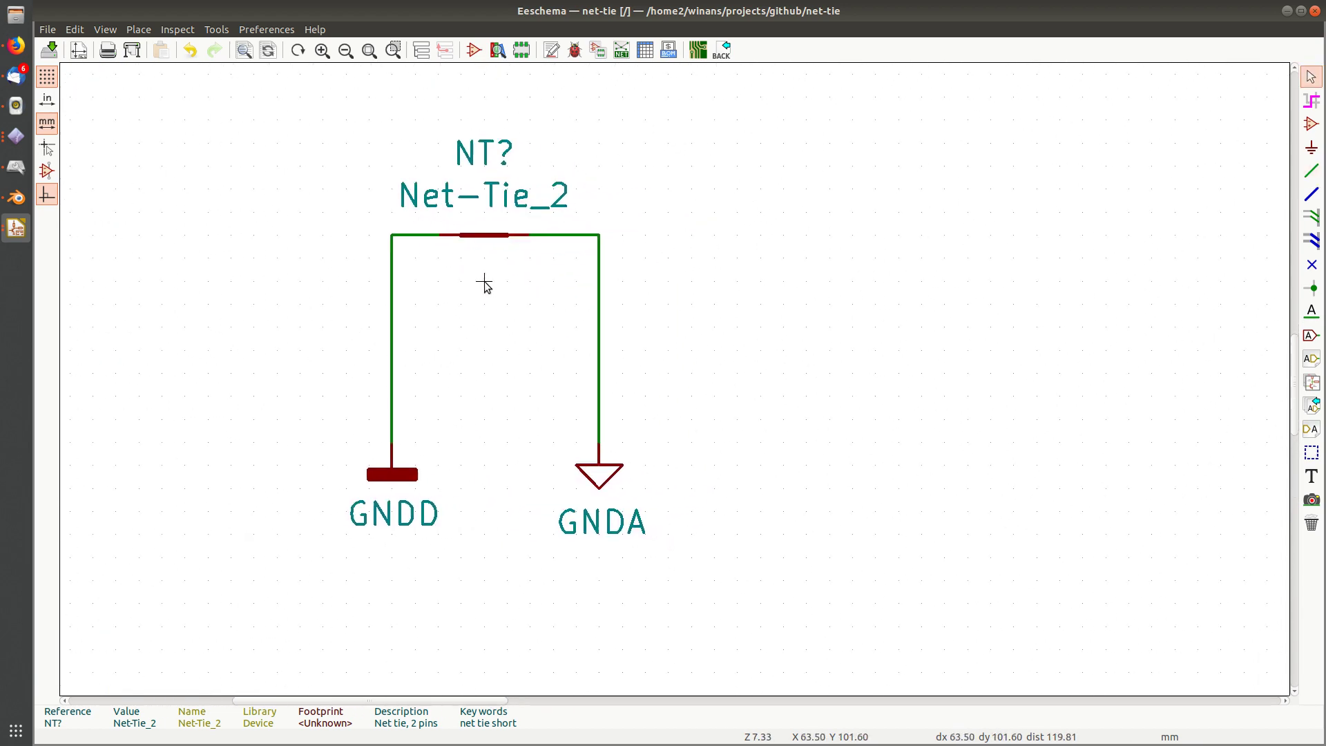
pyautogui.hotkey('ctrl', 's')
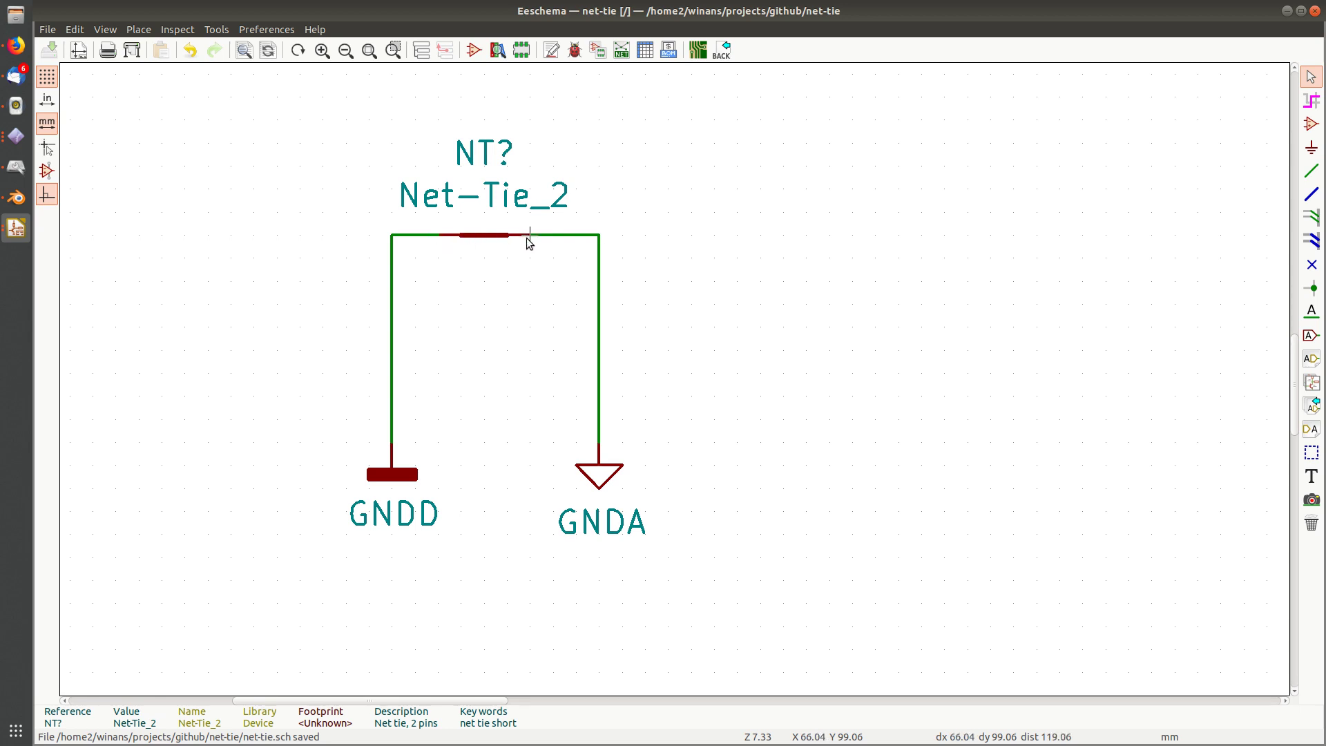
# Change the net tie reference from NT? to NT1 and save
pyautogui.doubleClick(484, 163)
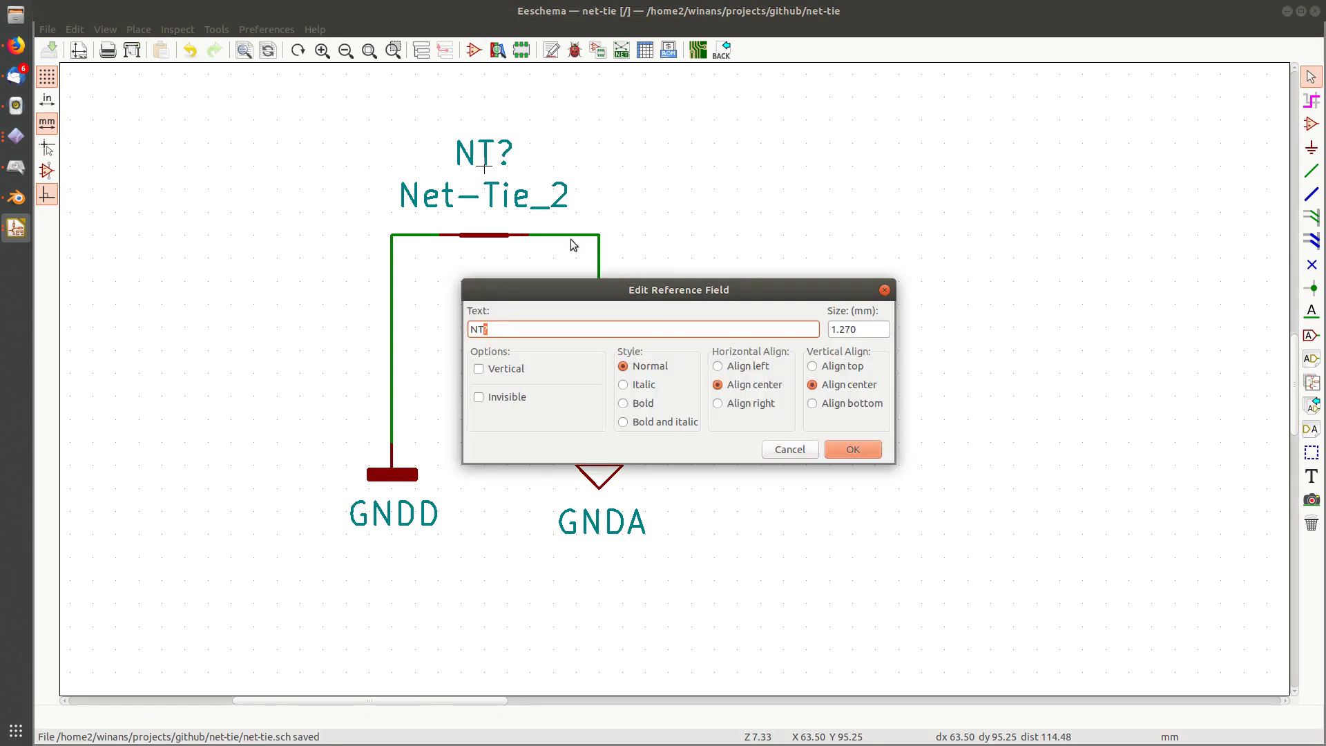
pyautogui.write('1')
pyautogui.press('Return')
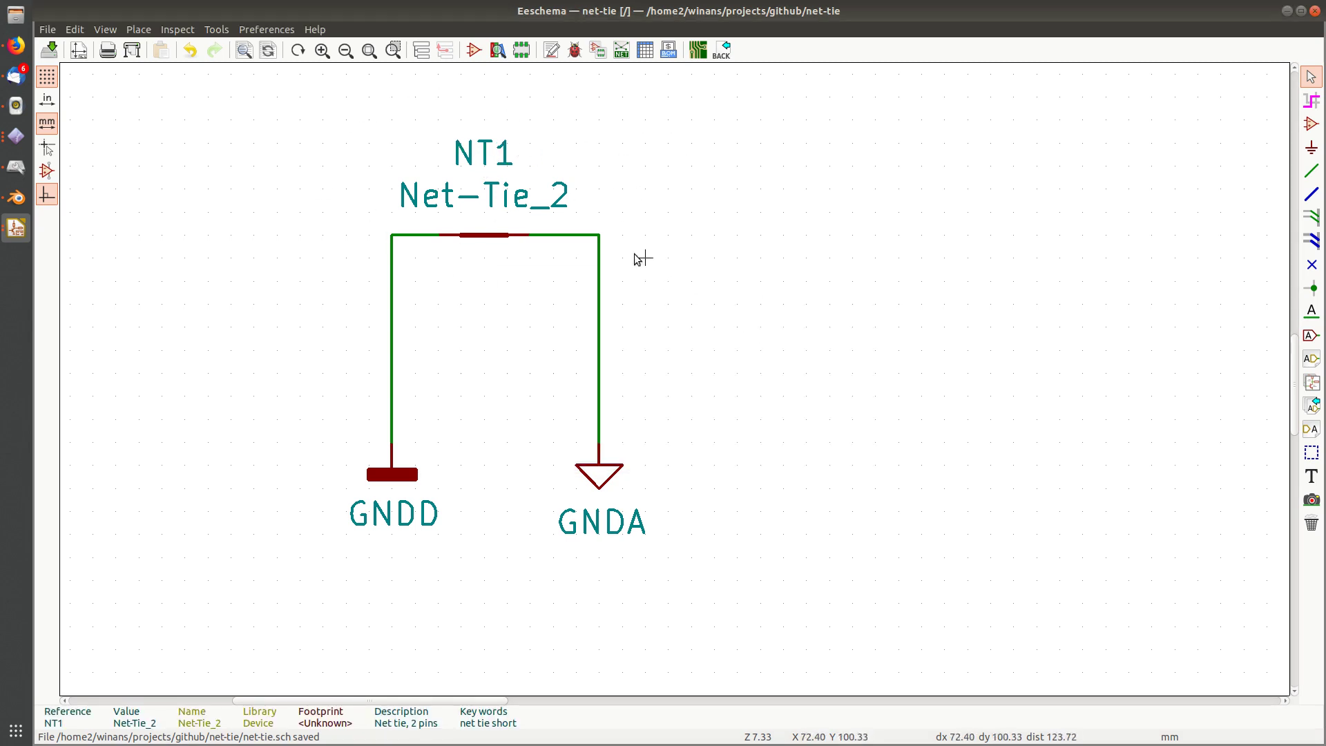
pyautogui.hotkey('ctrl', 's')
# Generate the Pcbnew netlist and save it as net-tie.net
pyautogui.moveTo(621, 282); pyautogui.dragTo(698, 322, button='middle')
pyautogui.click(621, 50)
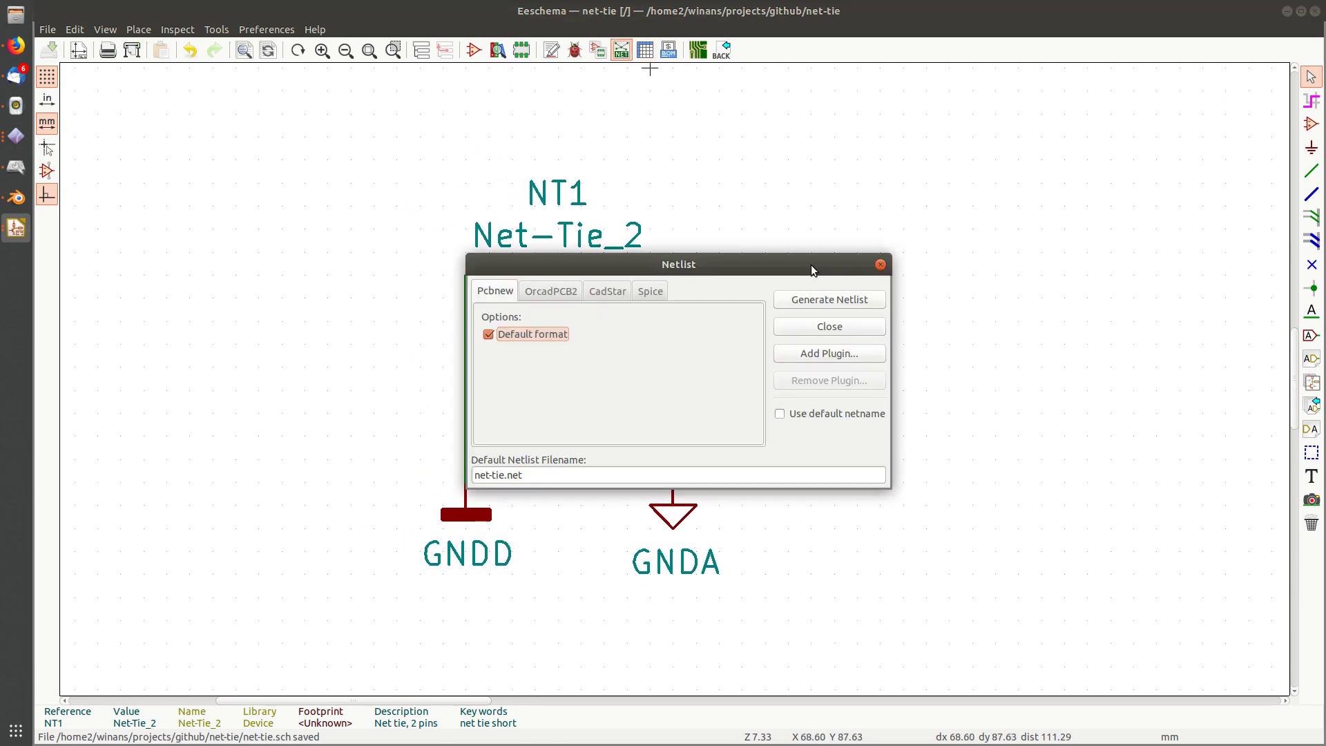
pyautogui.click(834, 300)
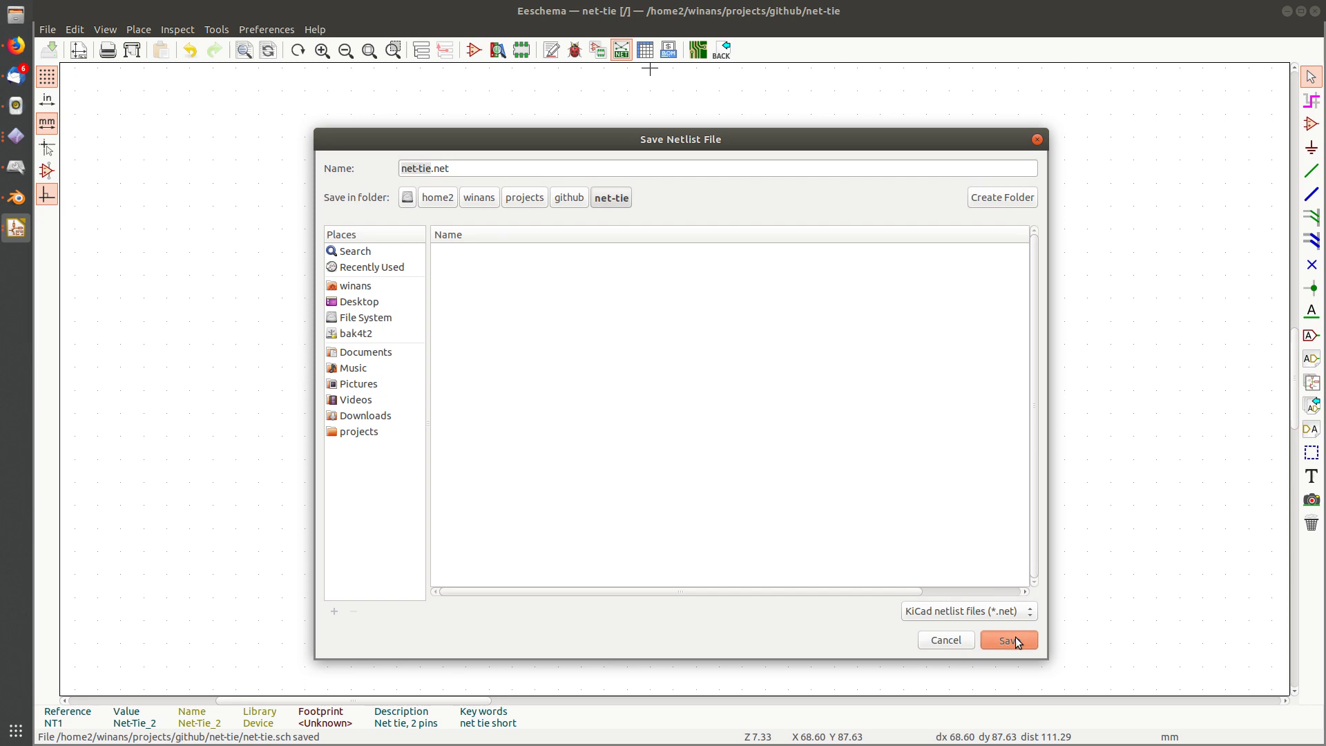
pyautogui.click(1014, 557)
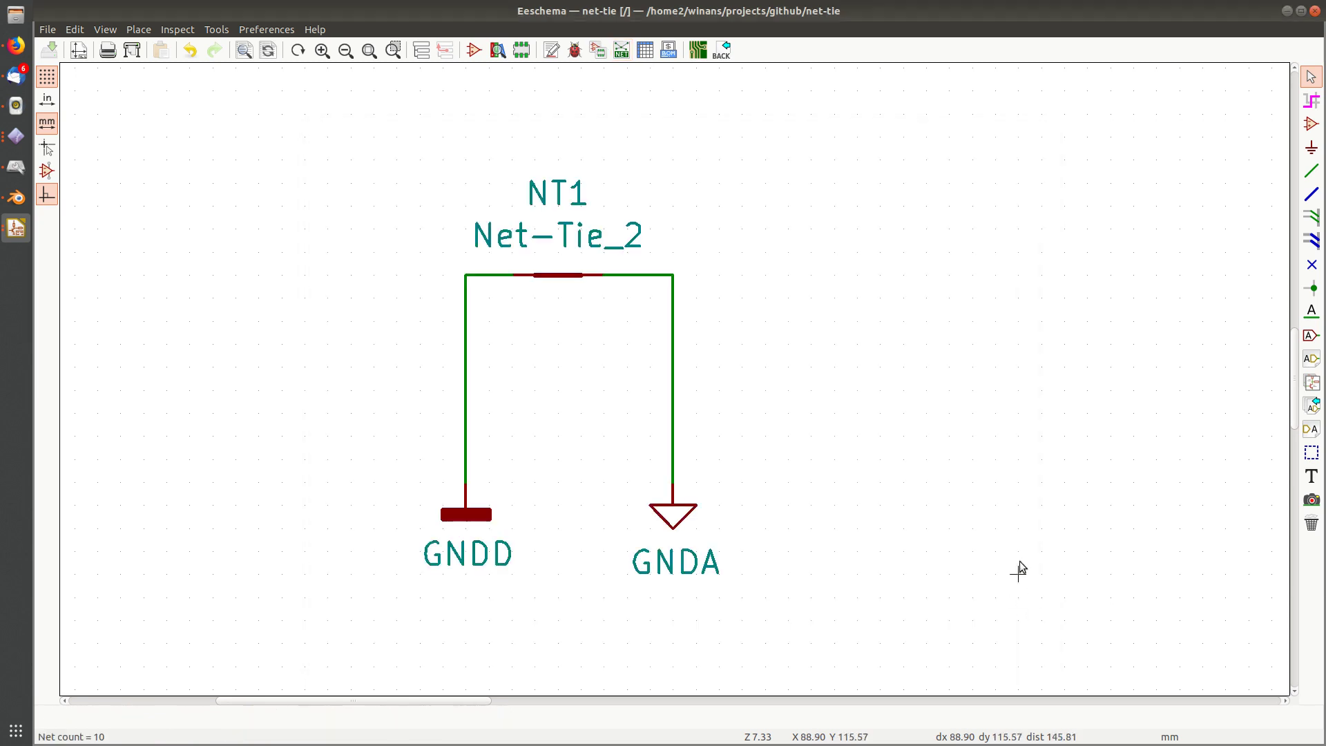
pyautogui.doubleClick(557, 272)
# Assign the NetTie:NetTie-2_THT_Pad1.0mm footprint to NT1
pyautogui.click(542, 231)
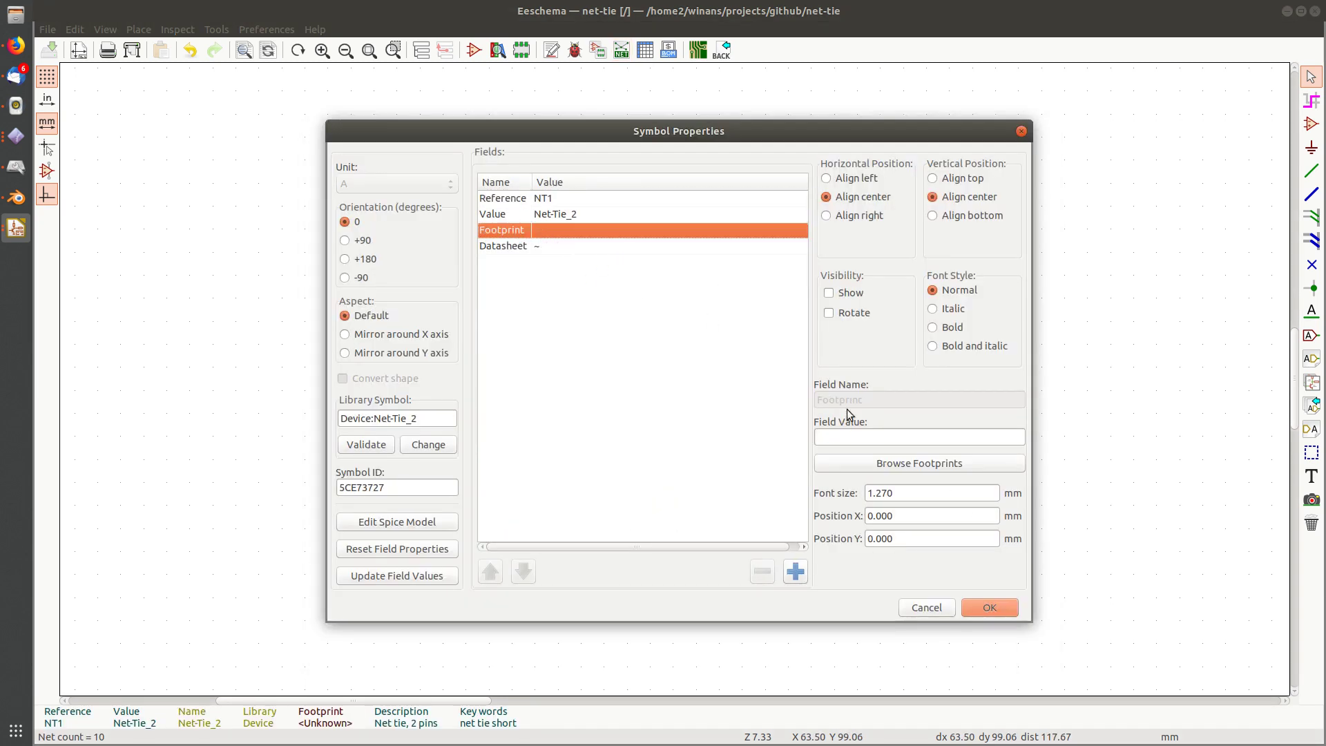
pyautogui.click(923, 464)
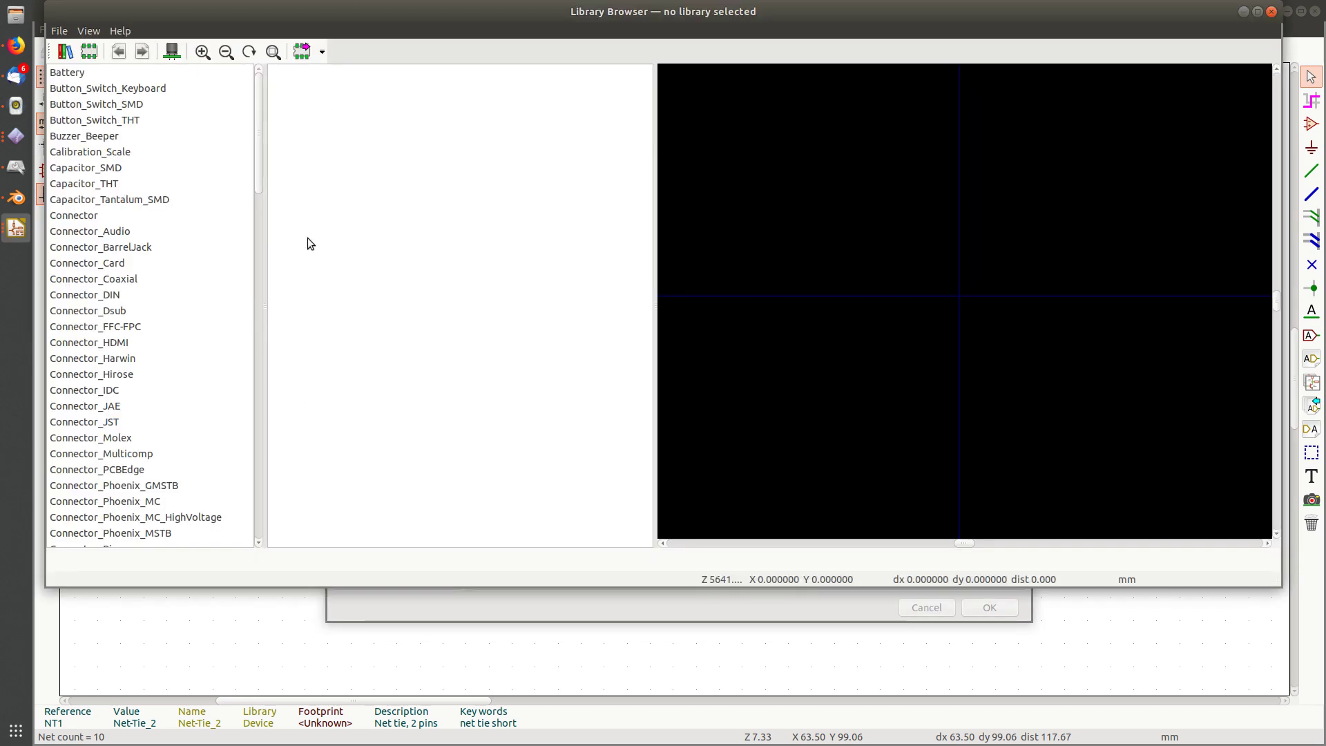
pyautogui.moveTo(258, 160); pyautogui.dragTo(262, 372)
pyautogui.click(85, 288)
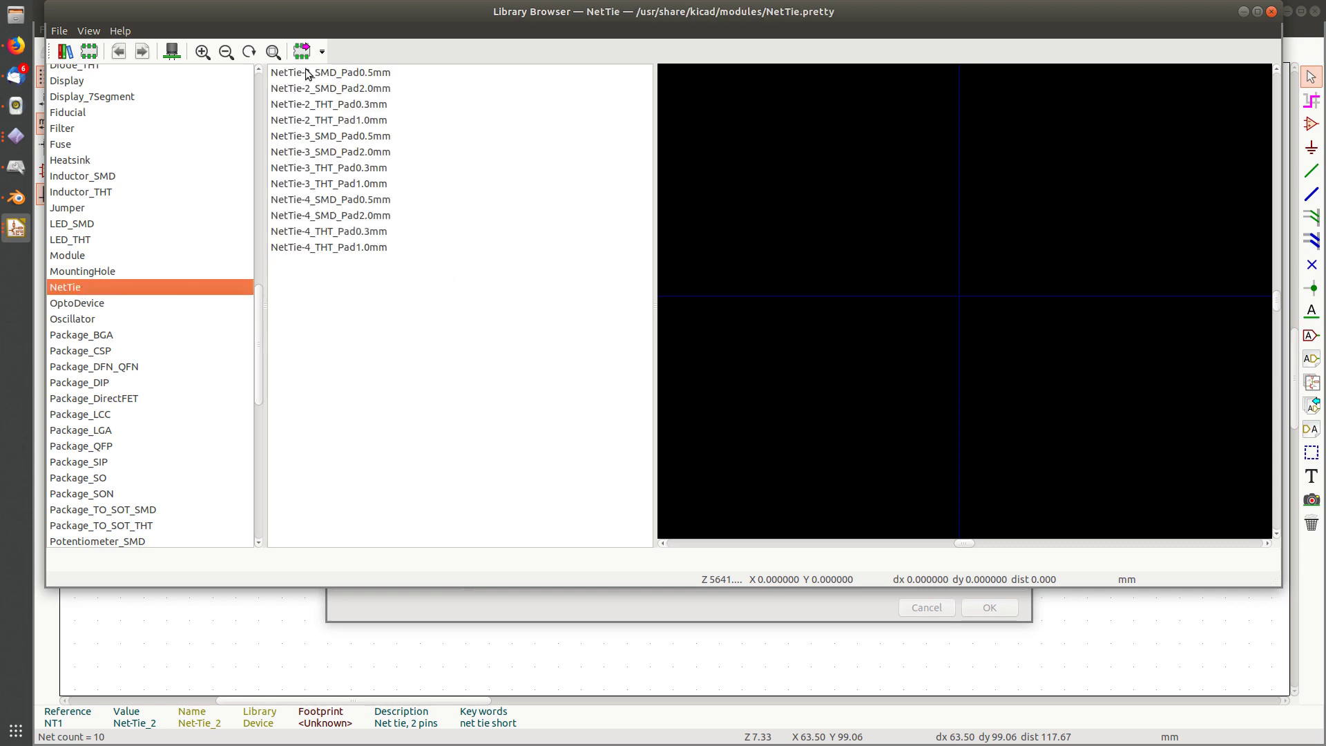
pyautogui.click(354, 73)
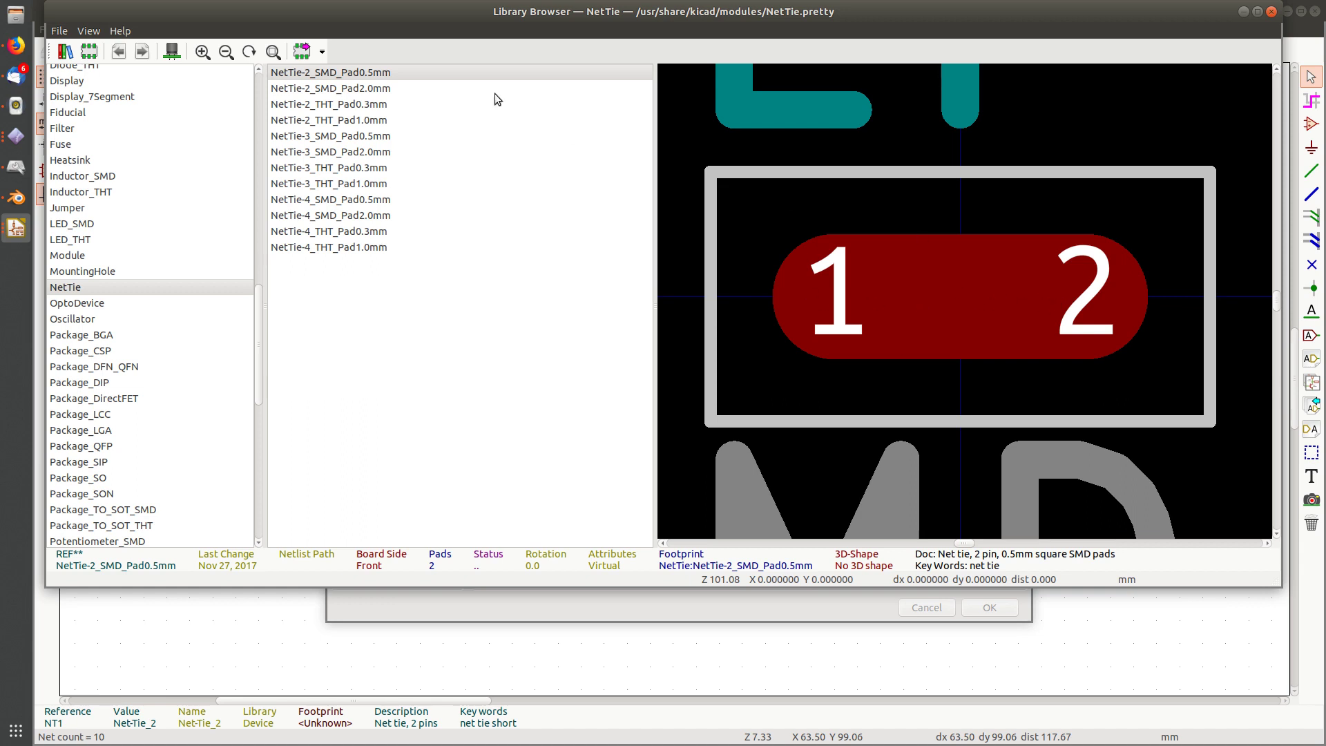
pyautogui.click(378, 122)
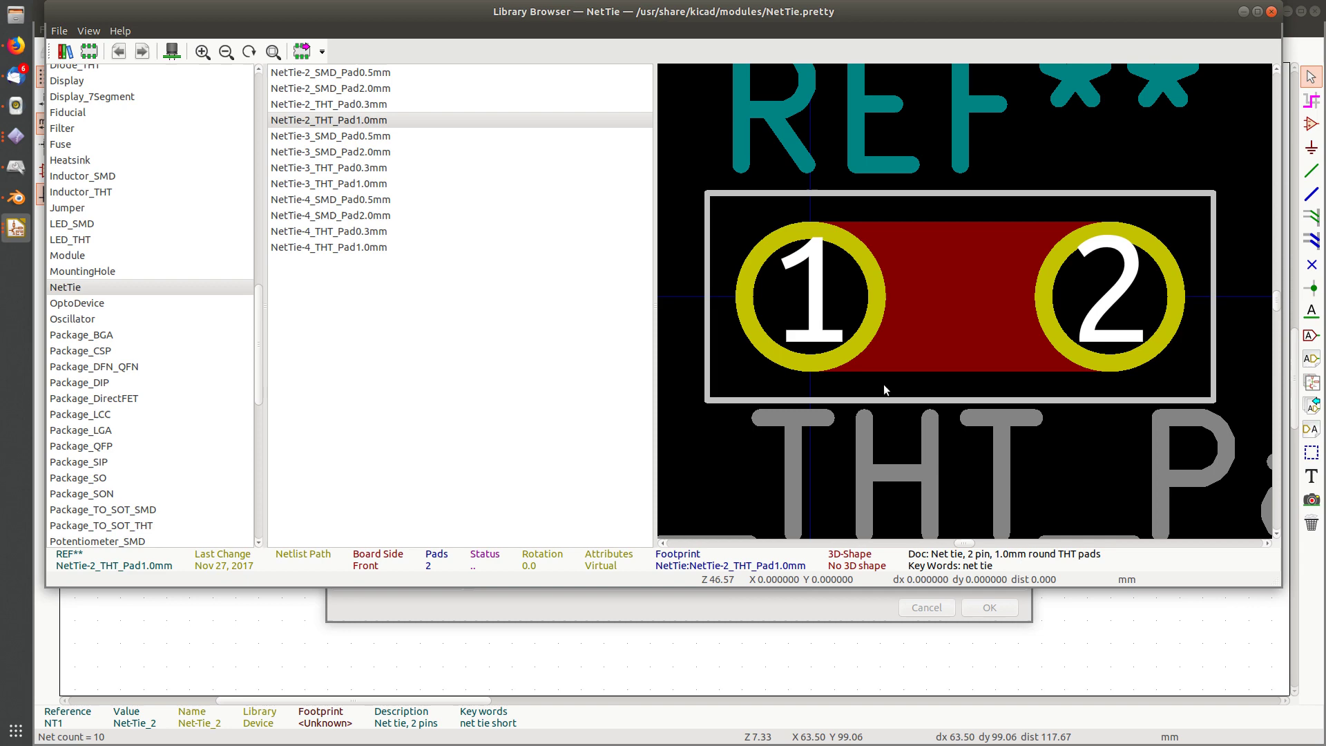
pyautogui.doubleClick(390, 120)
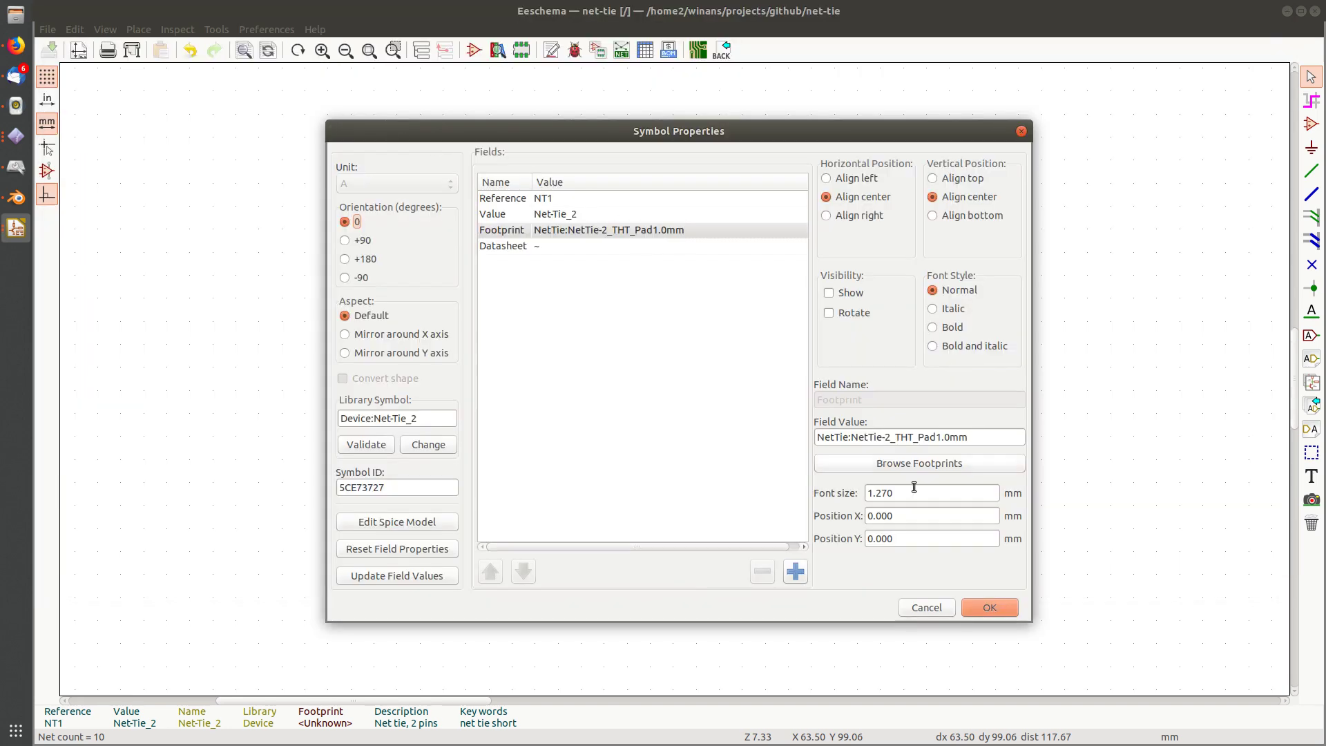
pyautogui.click(989, 607)
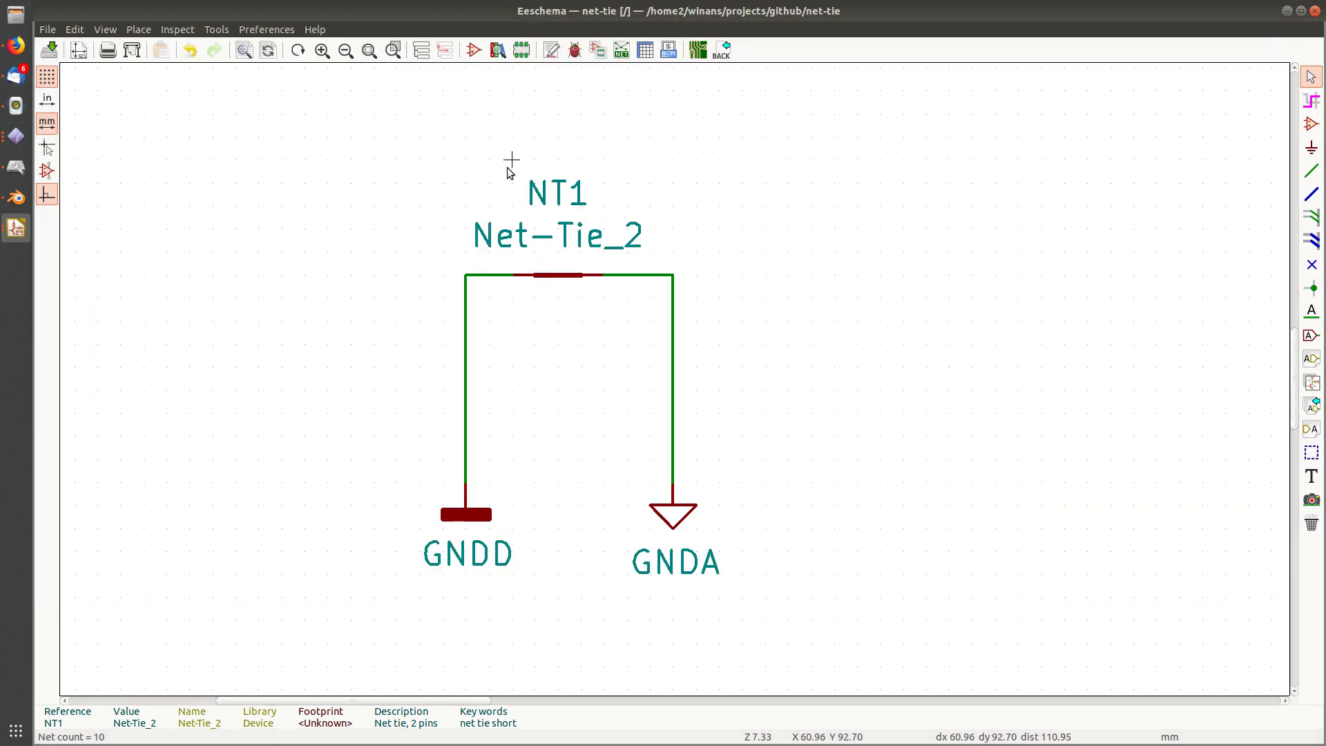
# Save the schematic, regenerate net-tie.net, and return to the project manager
pyautogui.hotkey('ctrl', 's')
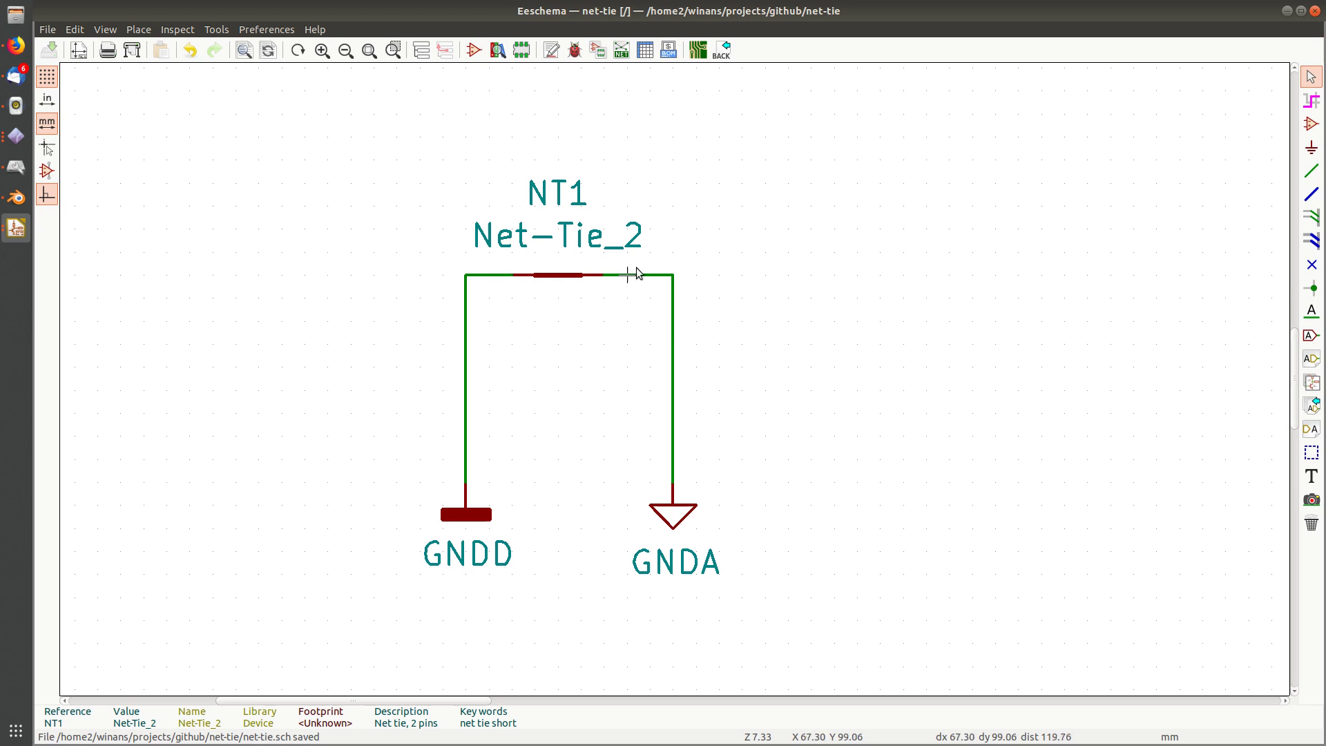
pyautogui.click(620, 49)
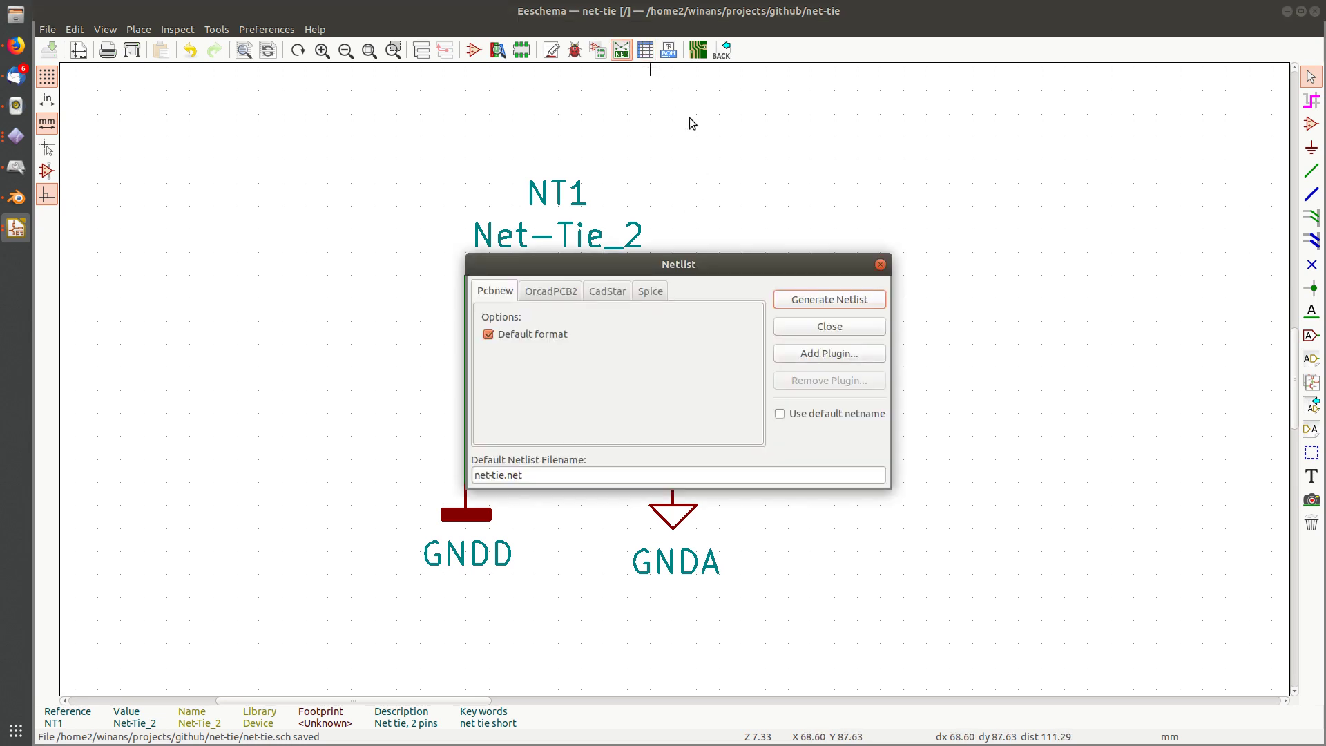
pyautogui.click(830, 299)
pyautogui.click(1012, 638)
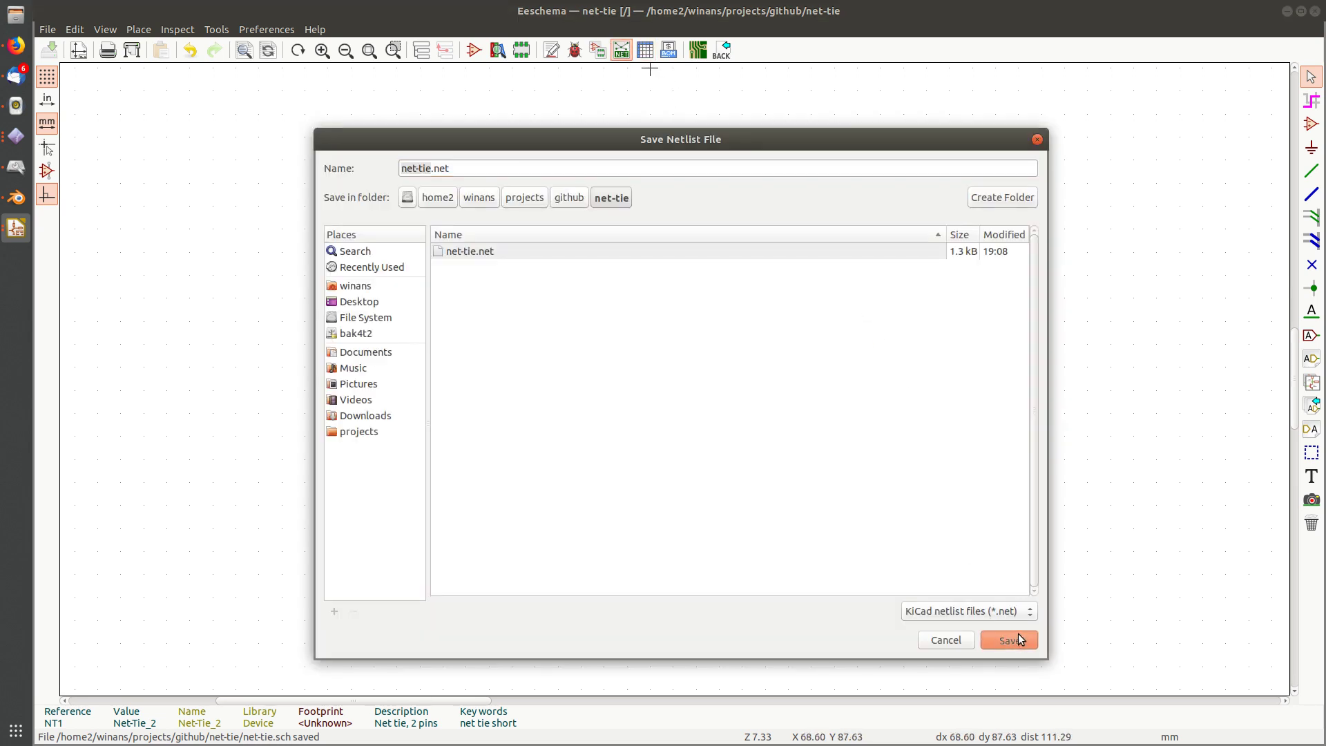
pyautogui.hotkey('alt', 'Tab')
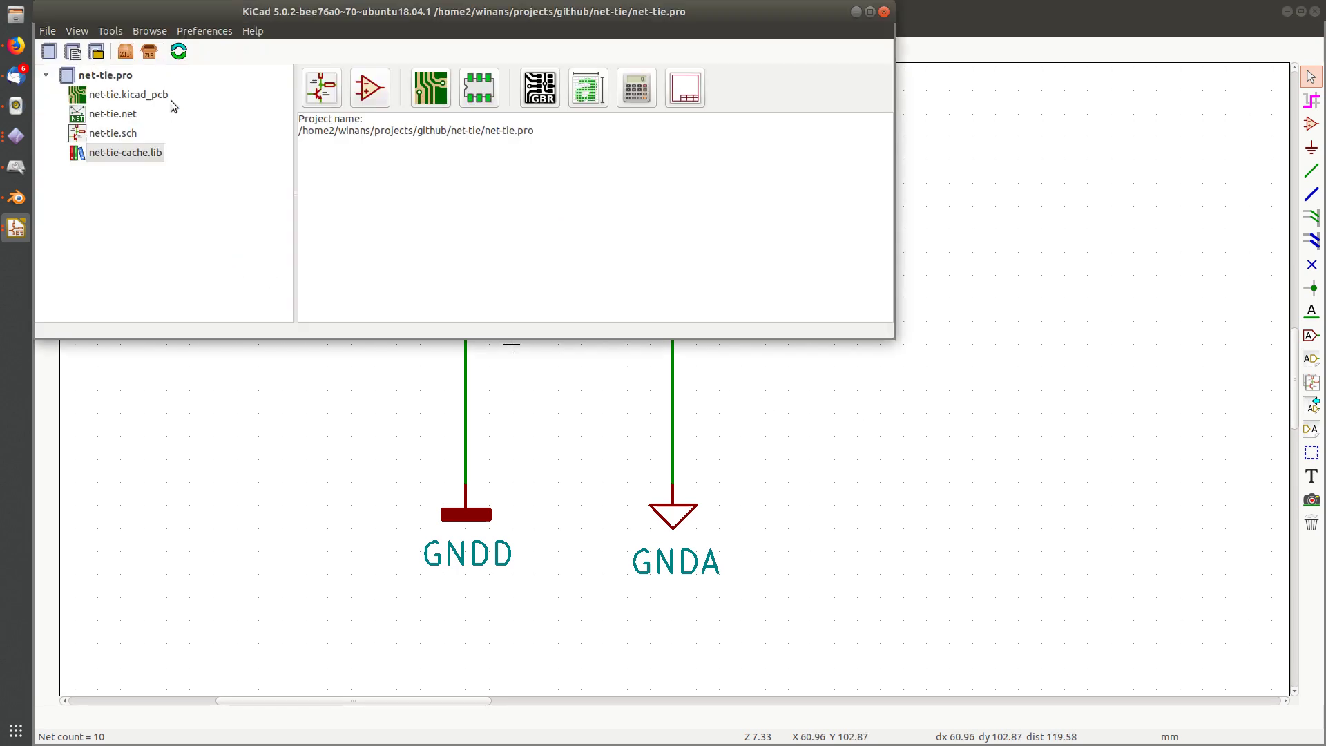
# Open net-tie.kicad_pcb, select Edge.Cuts for lines, and set a 2.54 mm grid
pyautogui.doubleClick(168, 94)
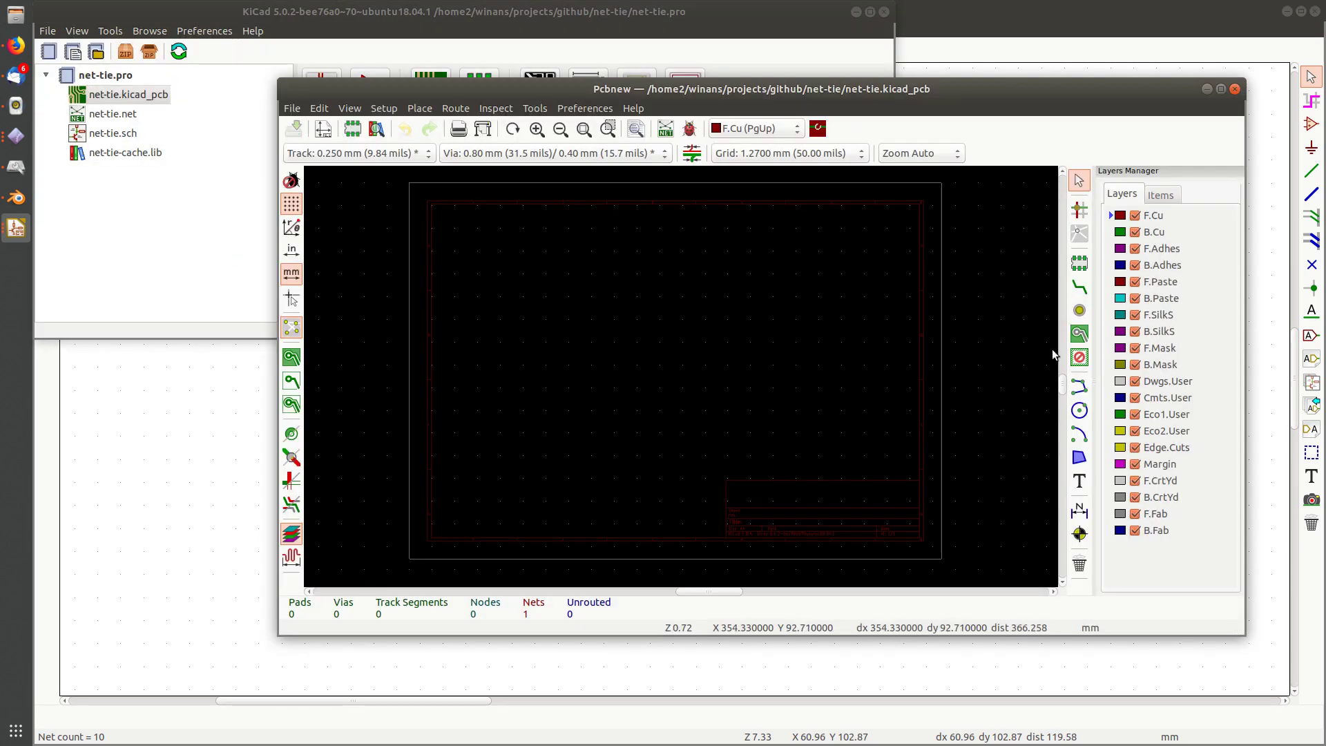
pyautogui.click(1167, 447)
pyautogui.click(1079, 387)
pyautogui.scroll(1, 997, 375)
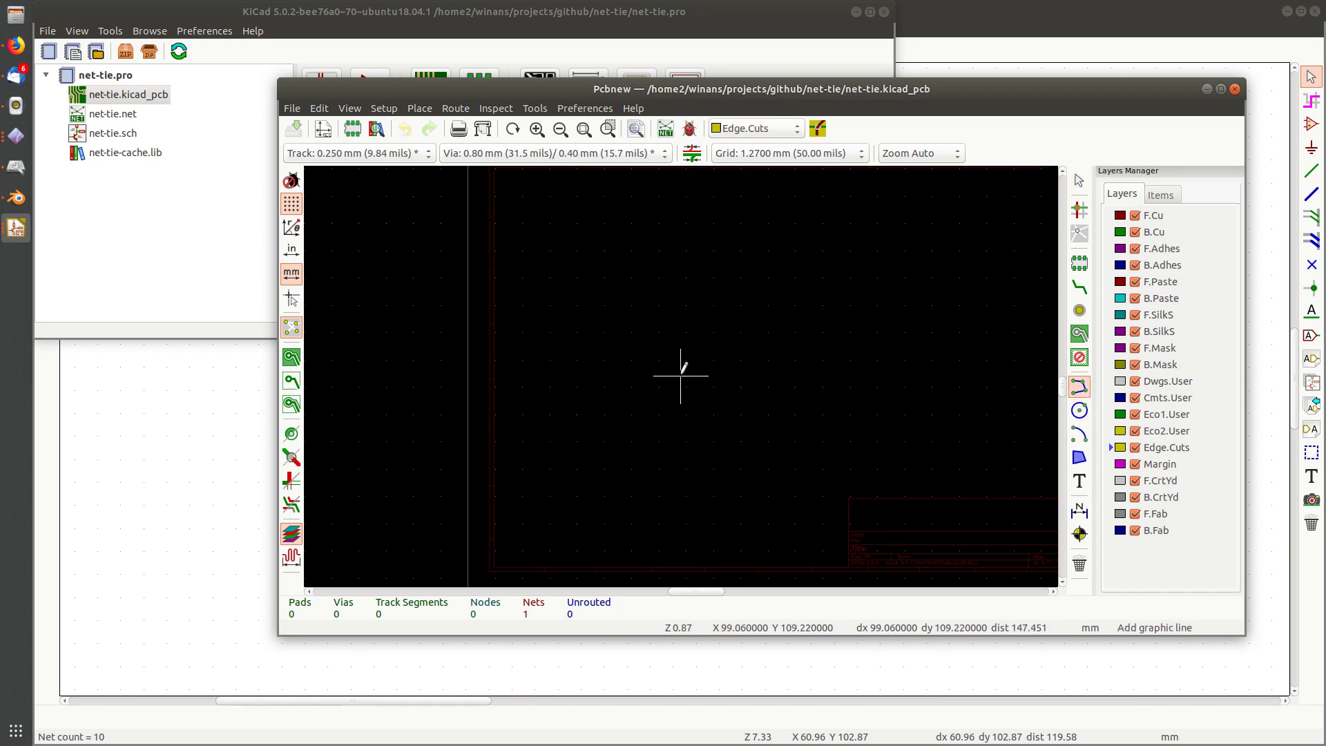
pyautogui.scroll(-3, 680, 377)
pyautogui.rightClick(634, 314)
pyautogui.moveTo(724, 429)
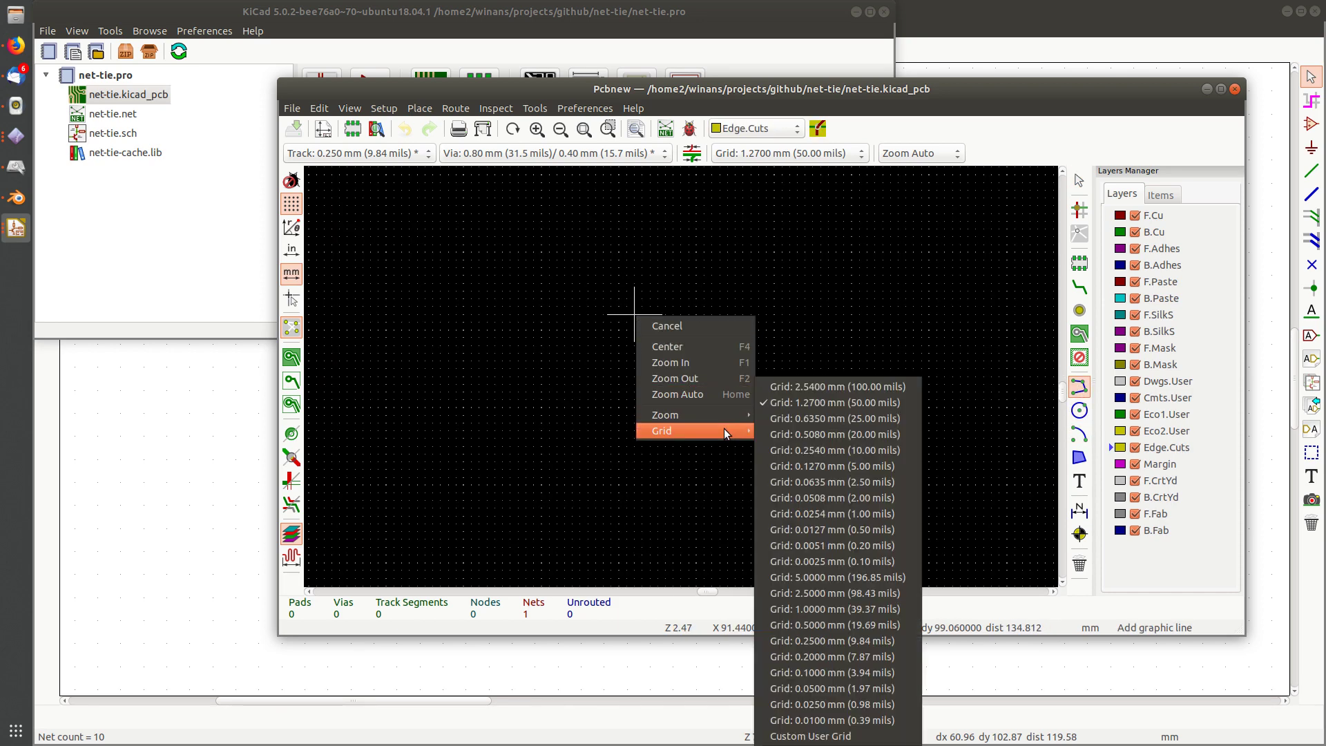
pyautogui.click(838, 386)
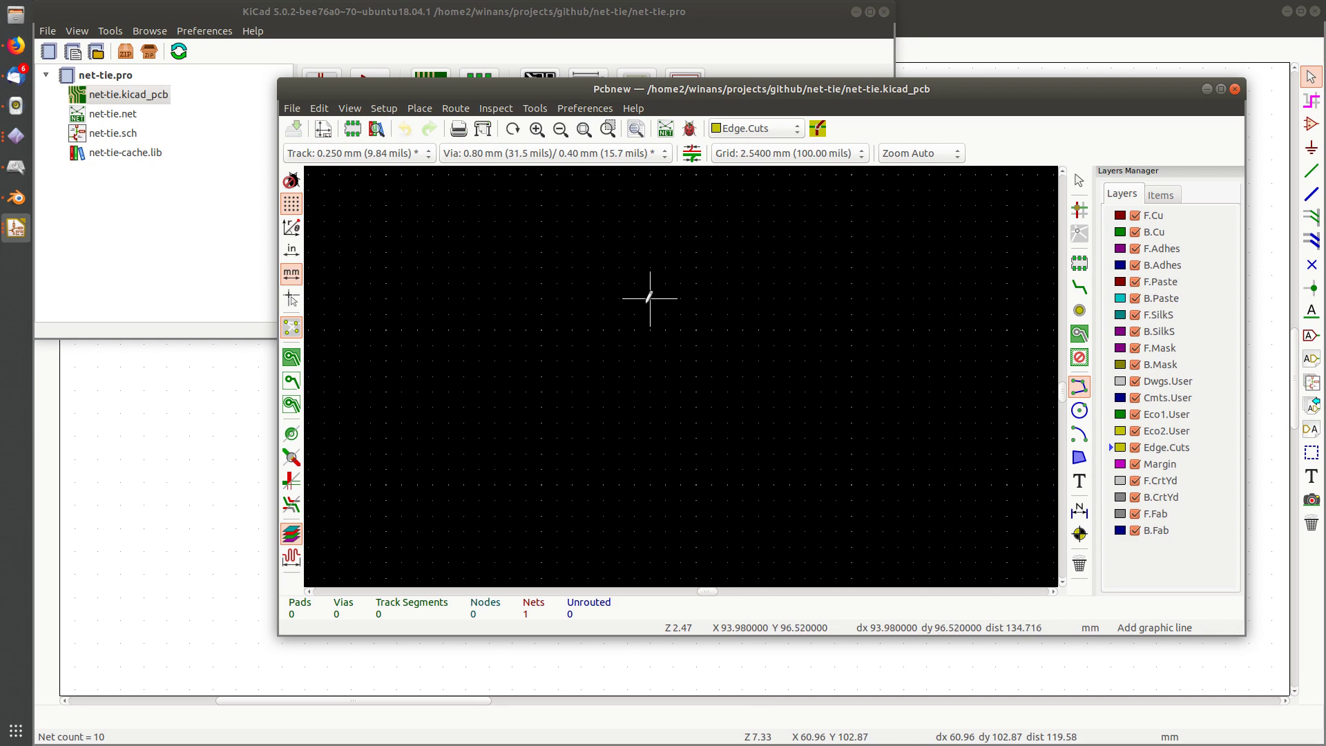
# Draw a closed 101.6 × 76.2 mm rectangular outline from (76.2, 50.8) and save
pyautogui.scroll(4, 681, 366)
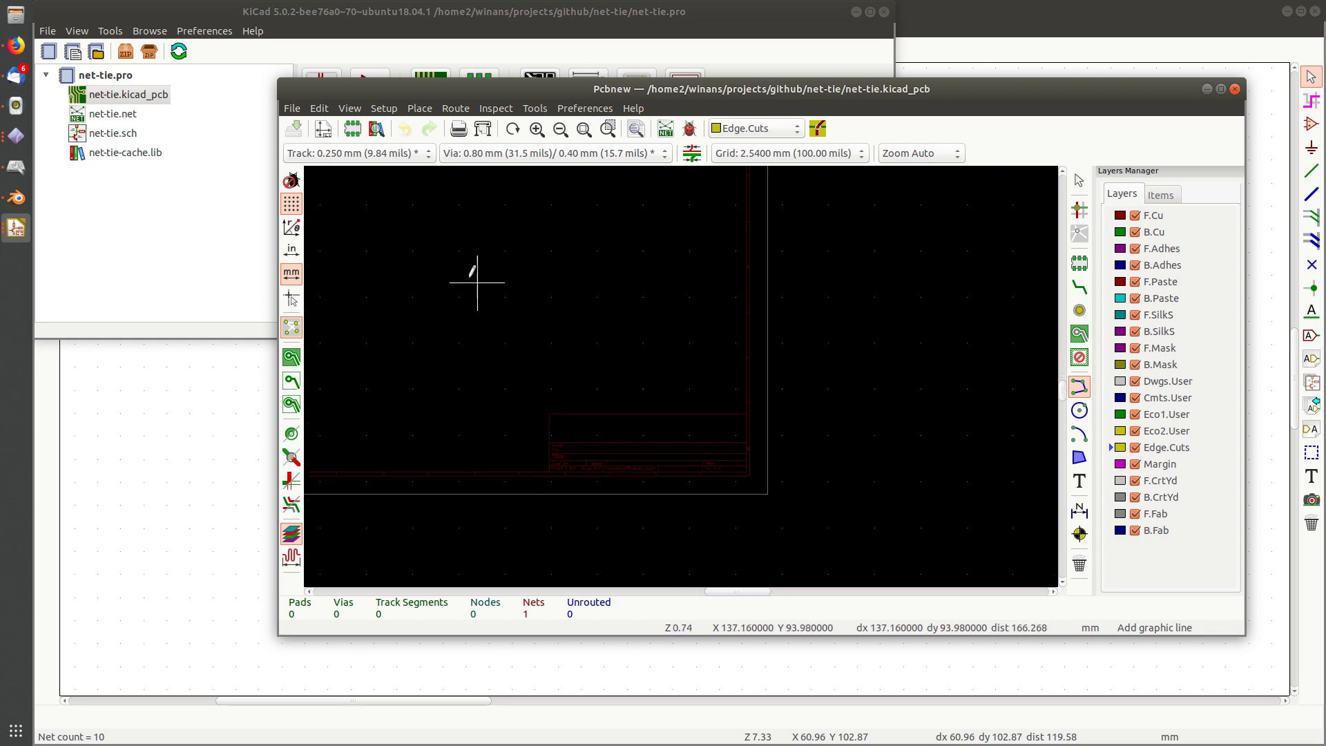
pyautogui.scroll(2, 476, 281)
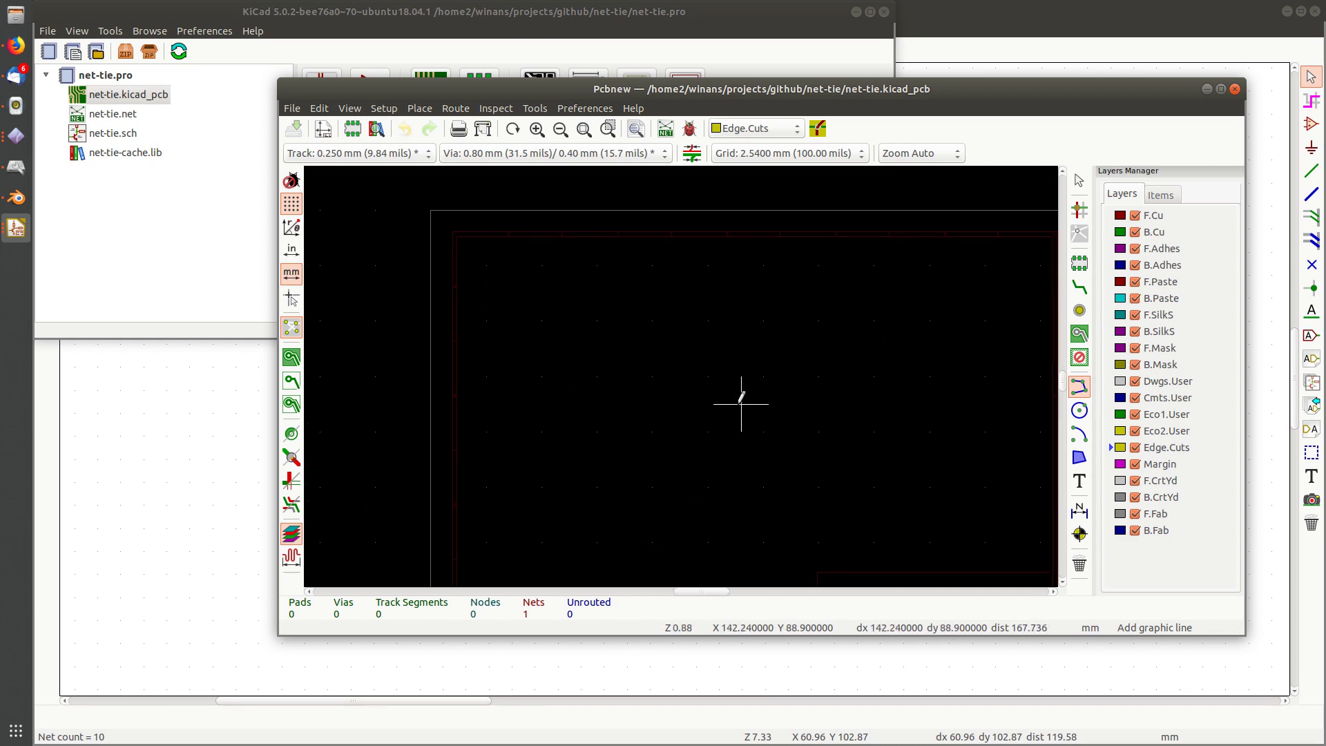
pyautogui.moveTo(740, 404); pyautogui.dragTo(645, 305, button='middle')
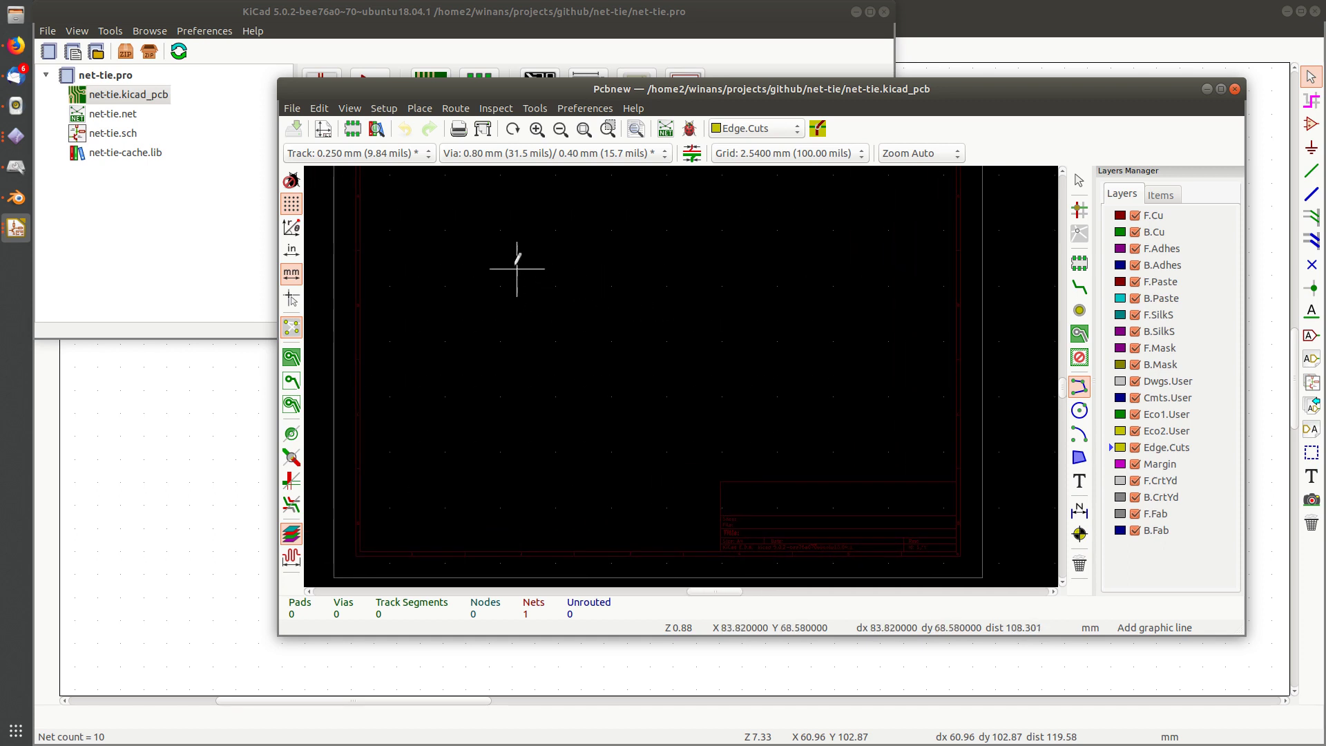
pyautogui.click(500, 230)
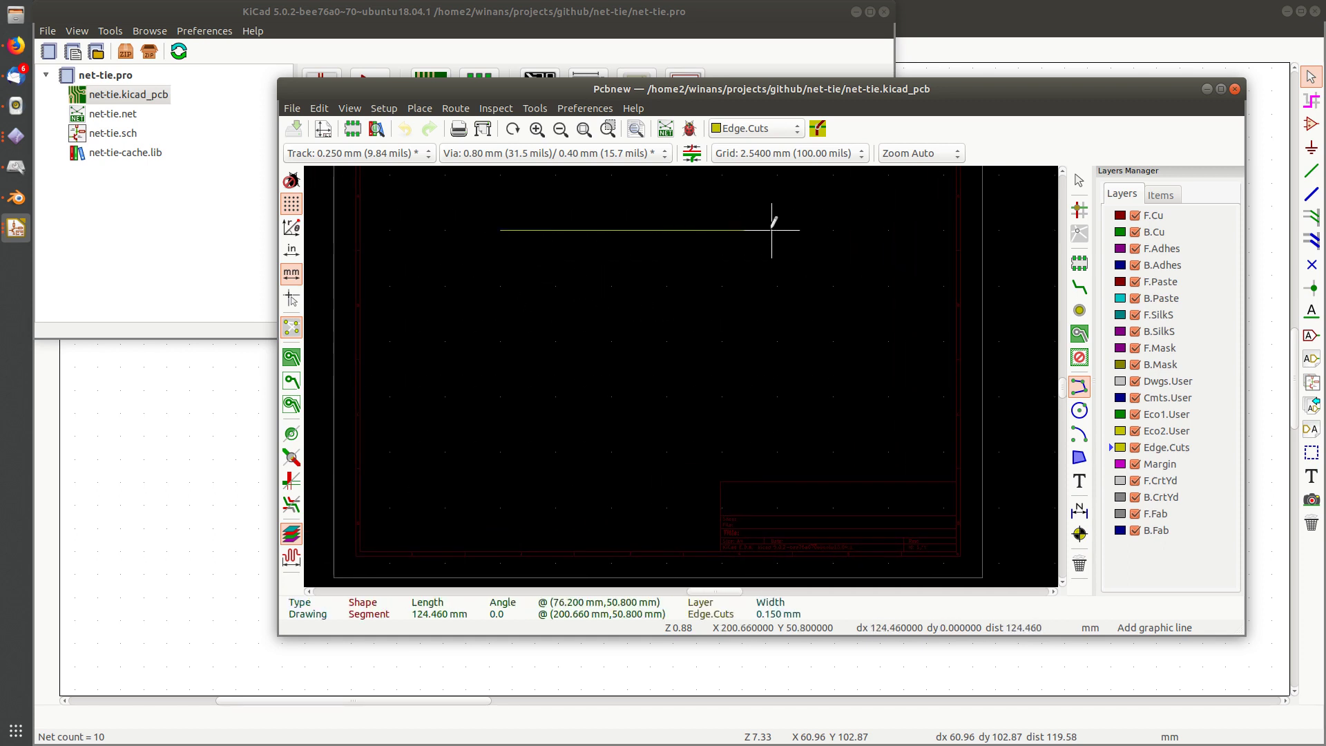
pyautogui.click(721, 229)
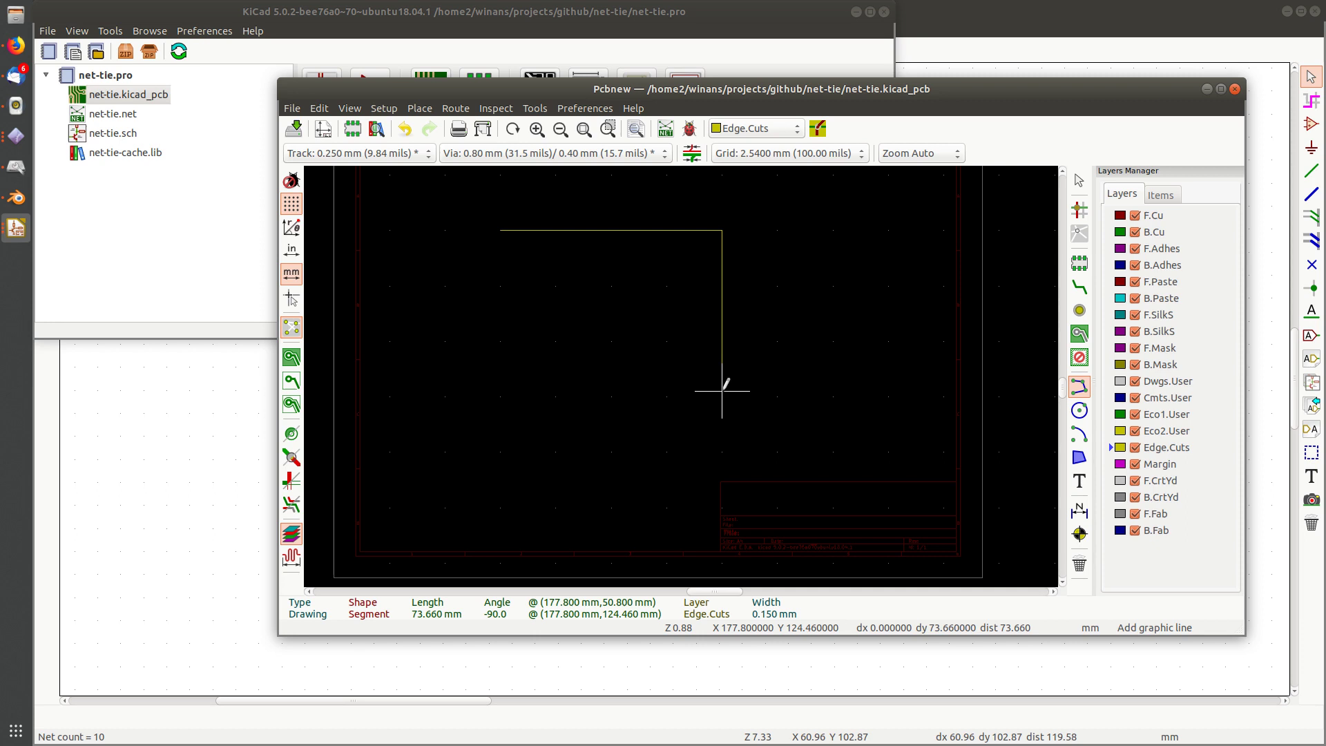
pyautogui.click(722, 396)
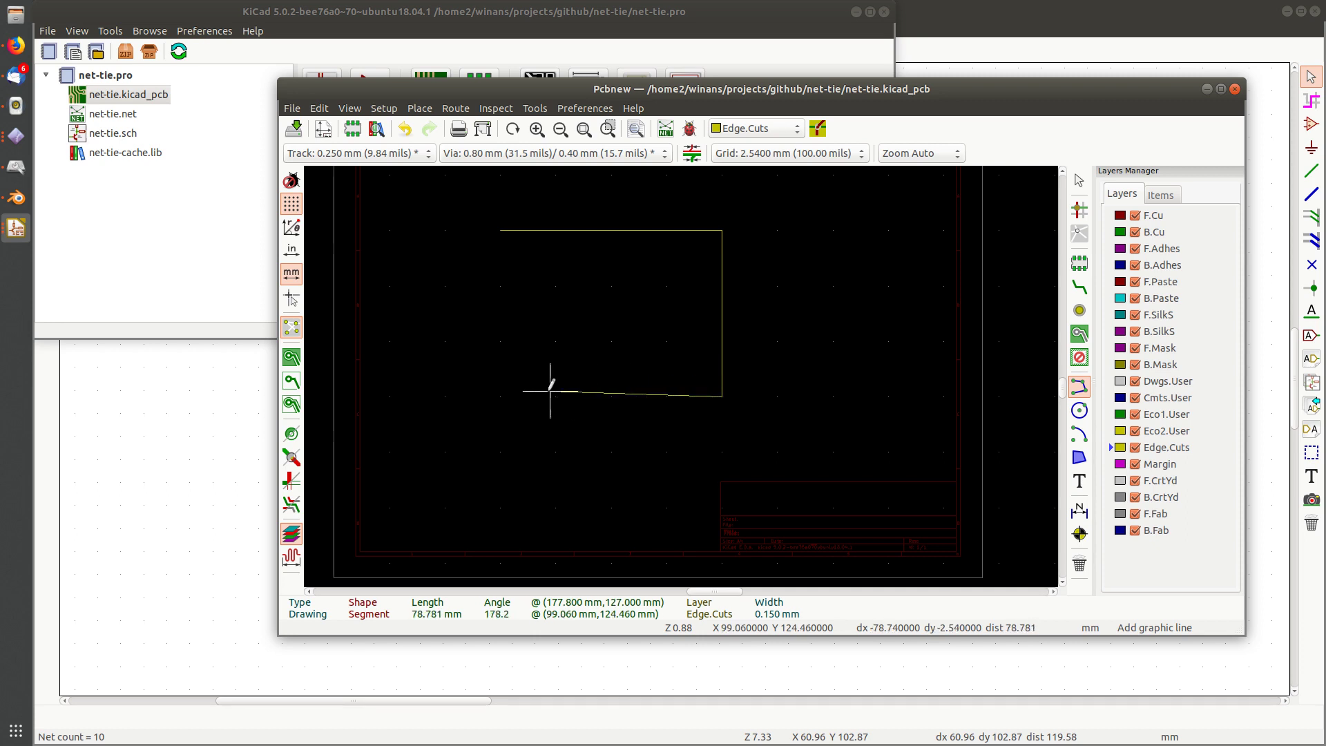
pyautogui.click(500, 397)
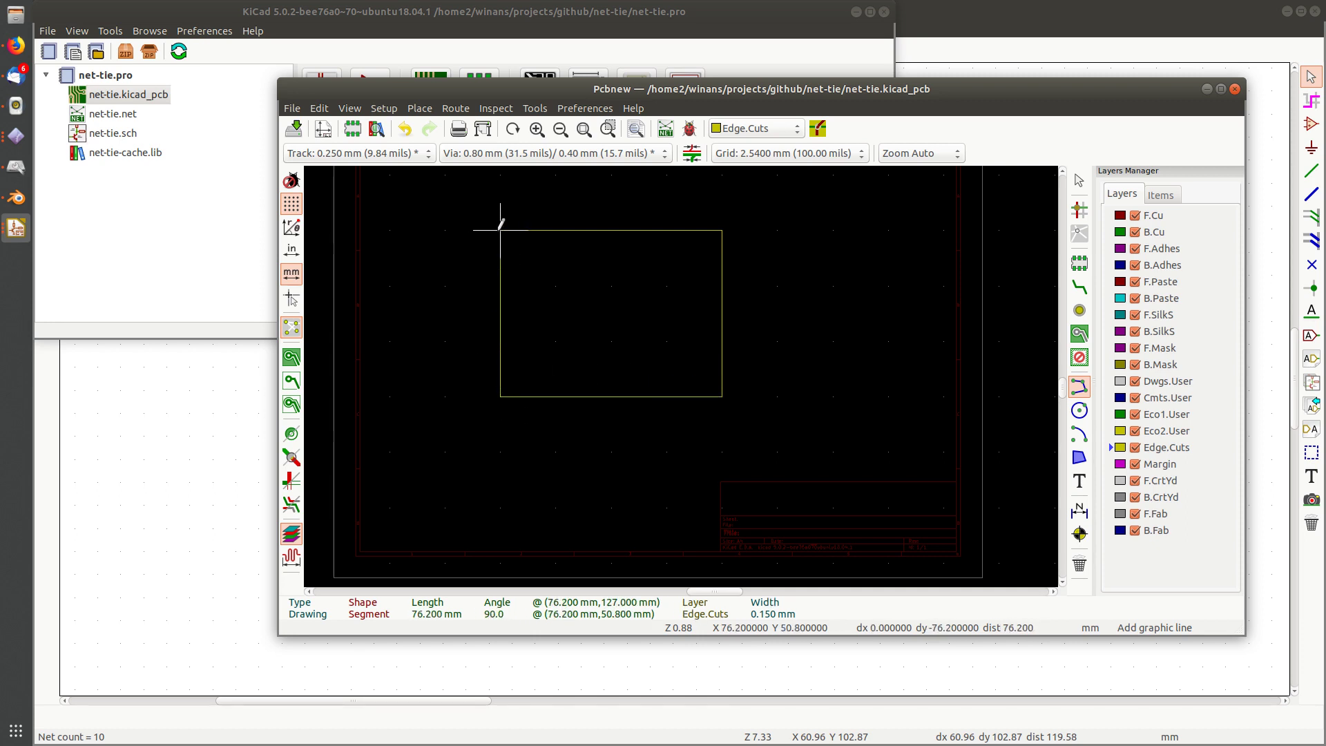
pyautogui.click(500, 230)
pyautogui.press('Escape')
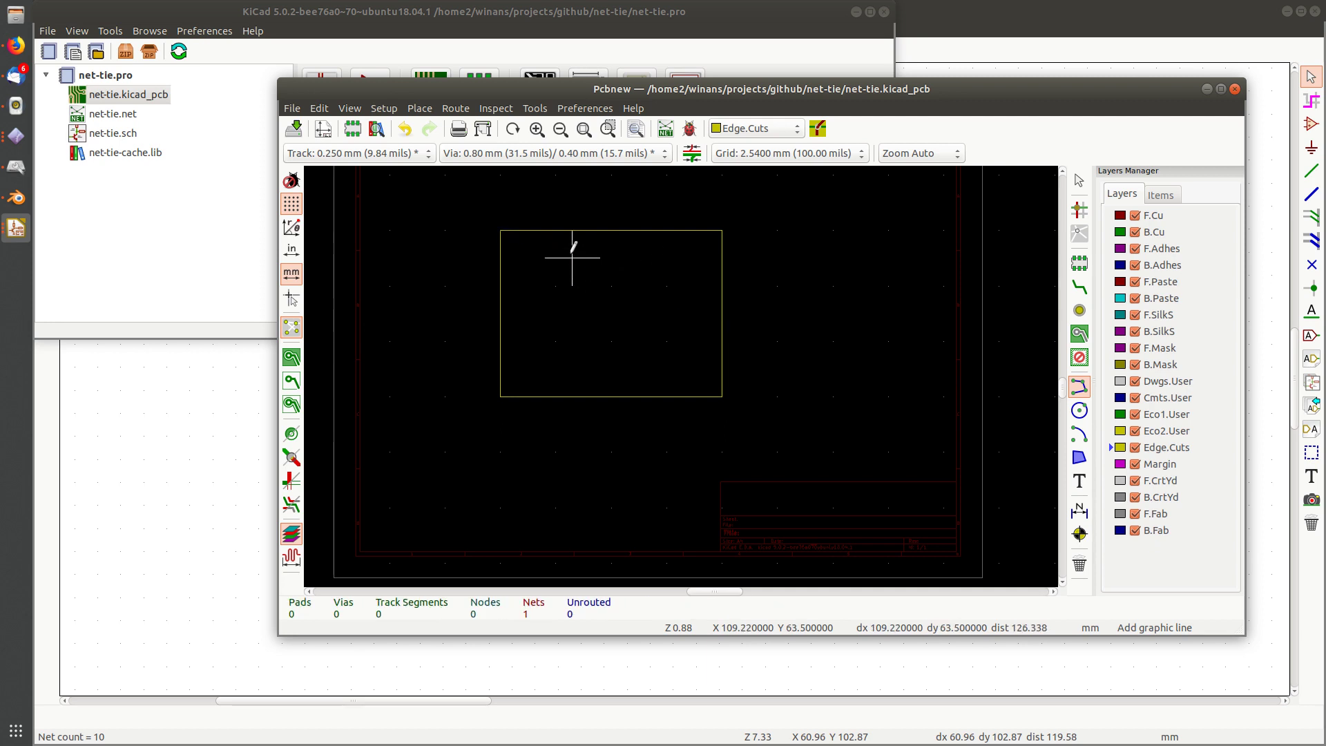
pyautogui.hotkey('ctrl', 's')
# Switch to F.Cu and read the netlist into the board, adding NT1
pyautogui.press('Escape')
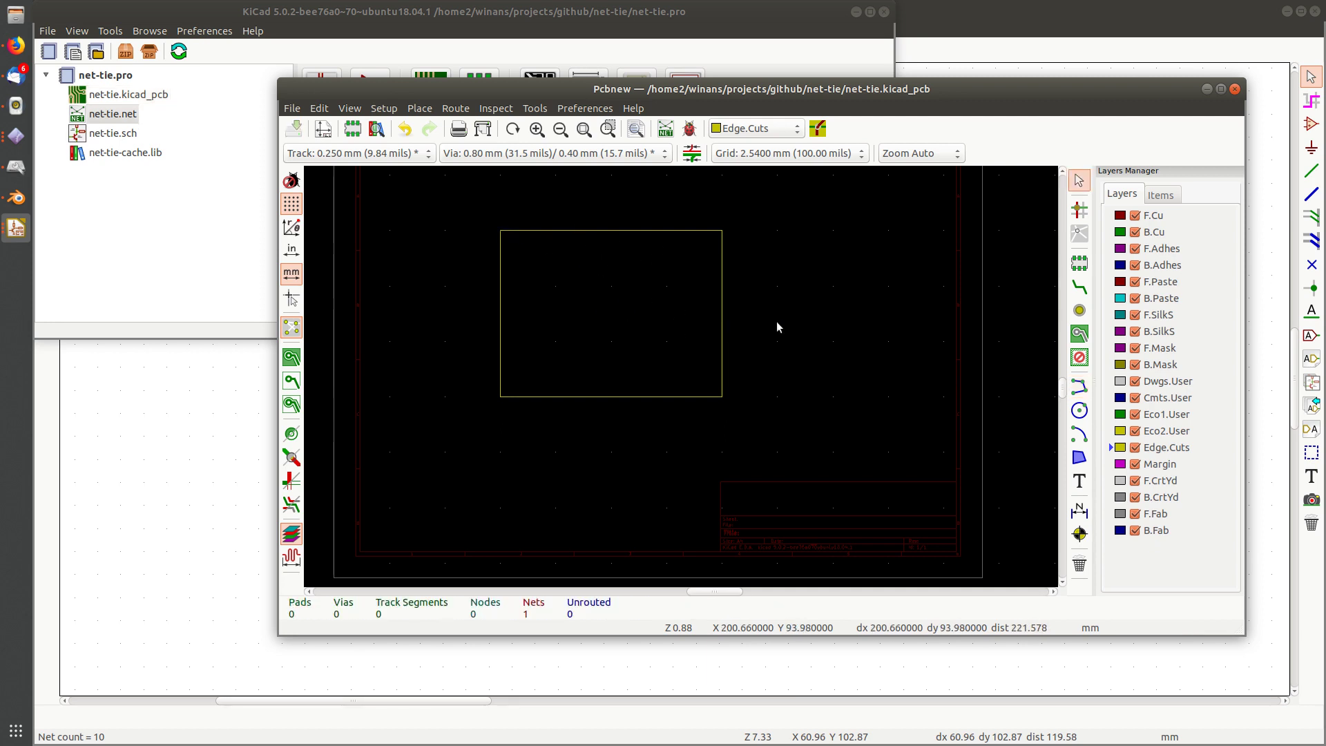
pyautogui.click(1163, 217)
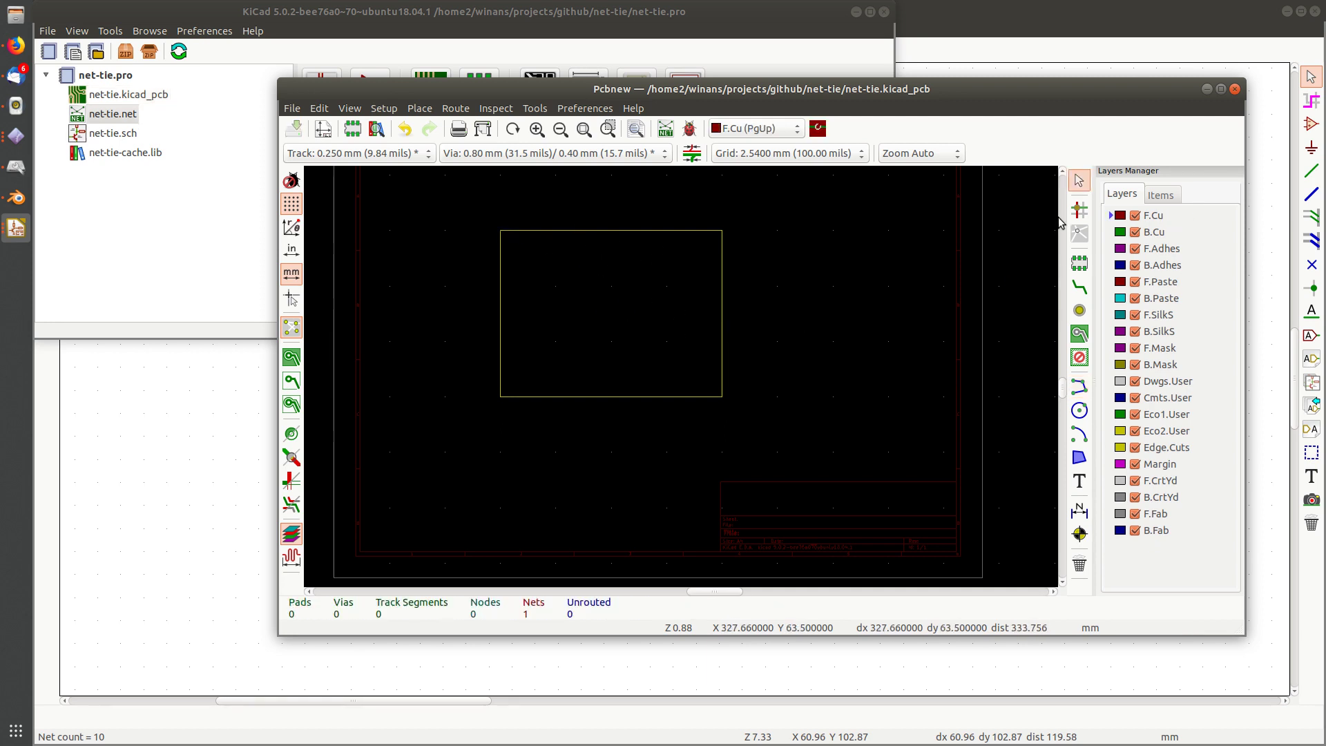
pyautogui.click(666, 129)
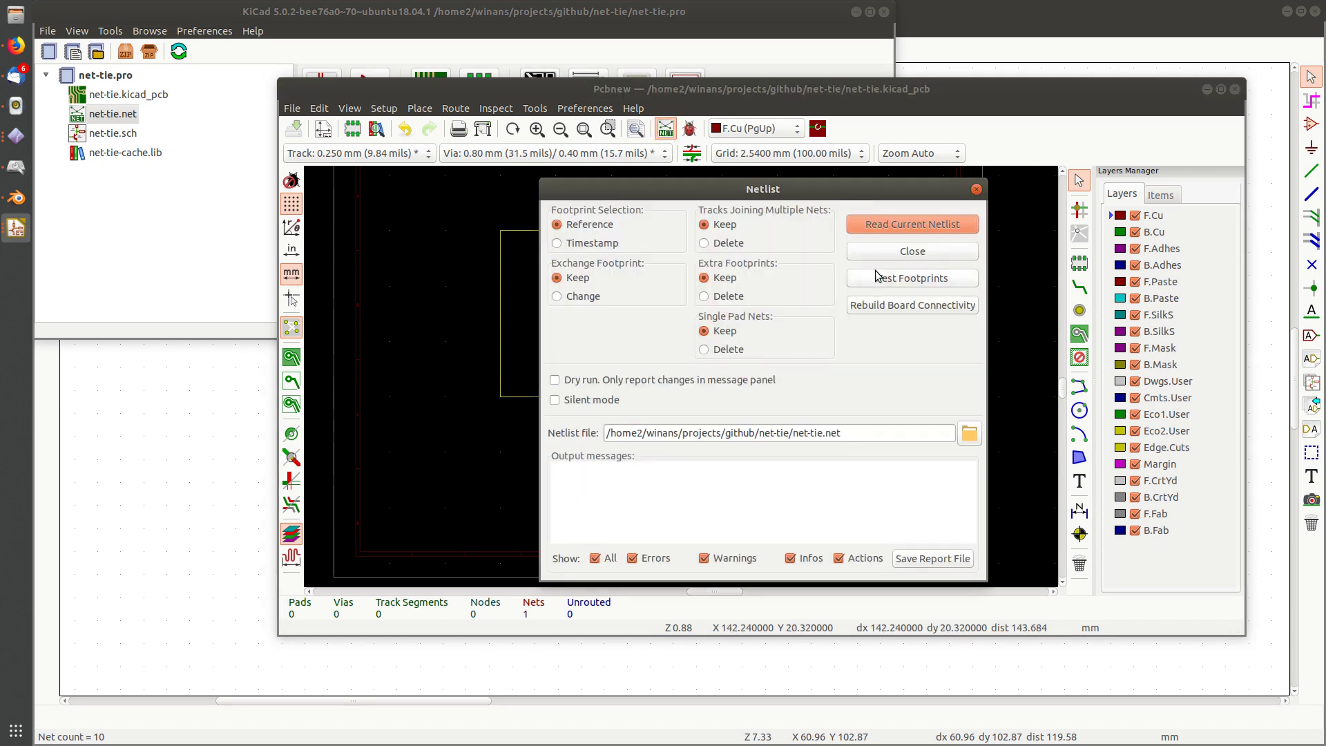
pyautogui.click(885, 225)
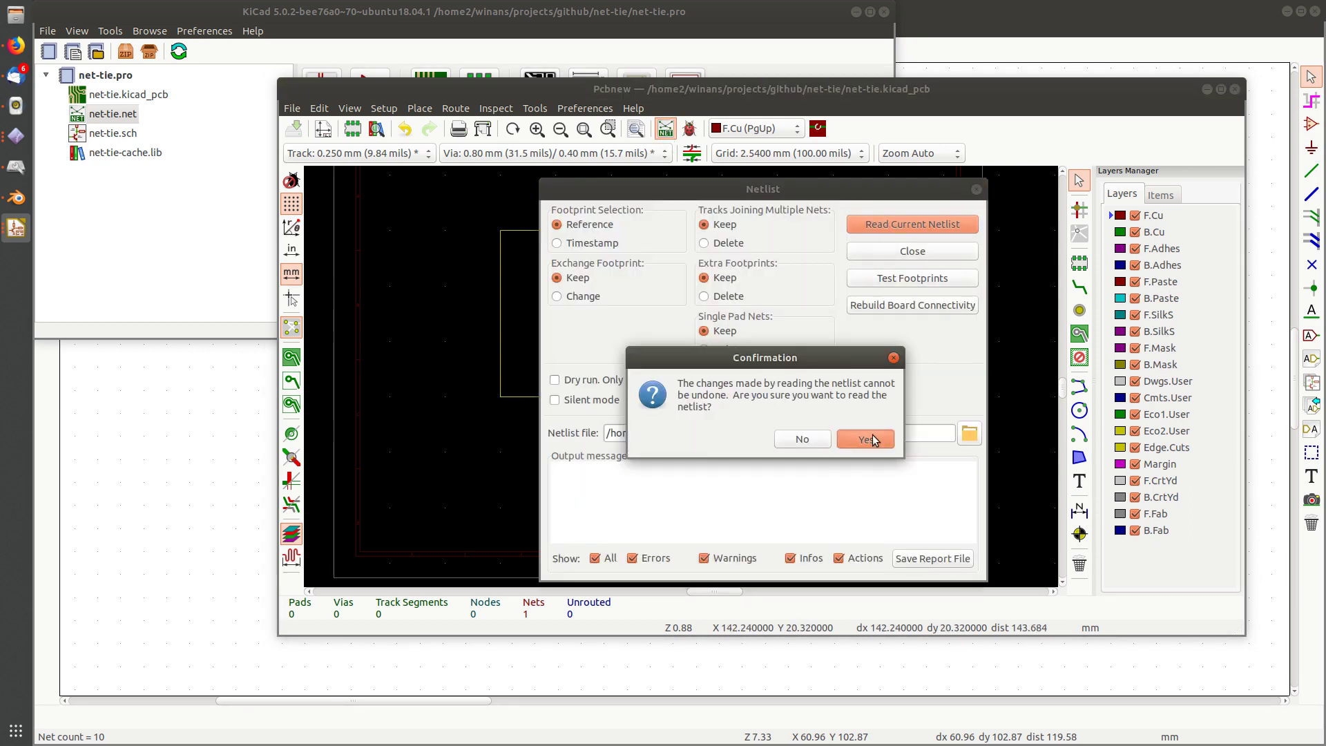
pyautogui.click(866, 439)
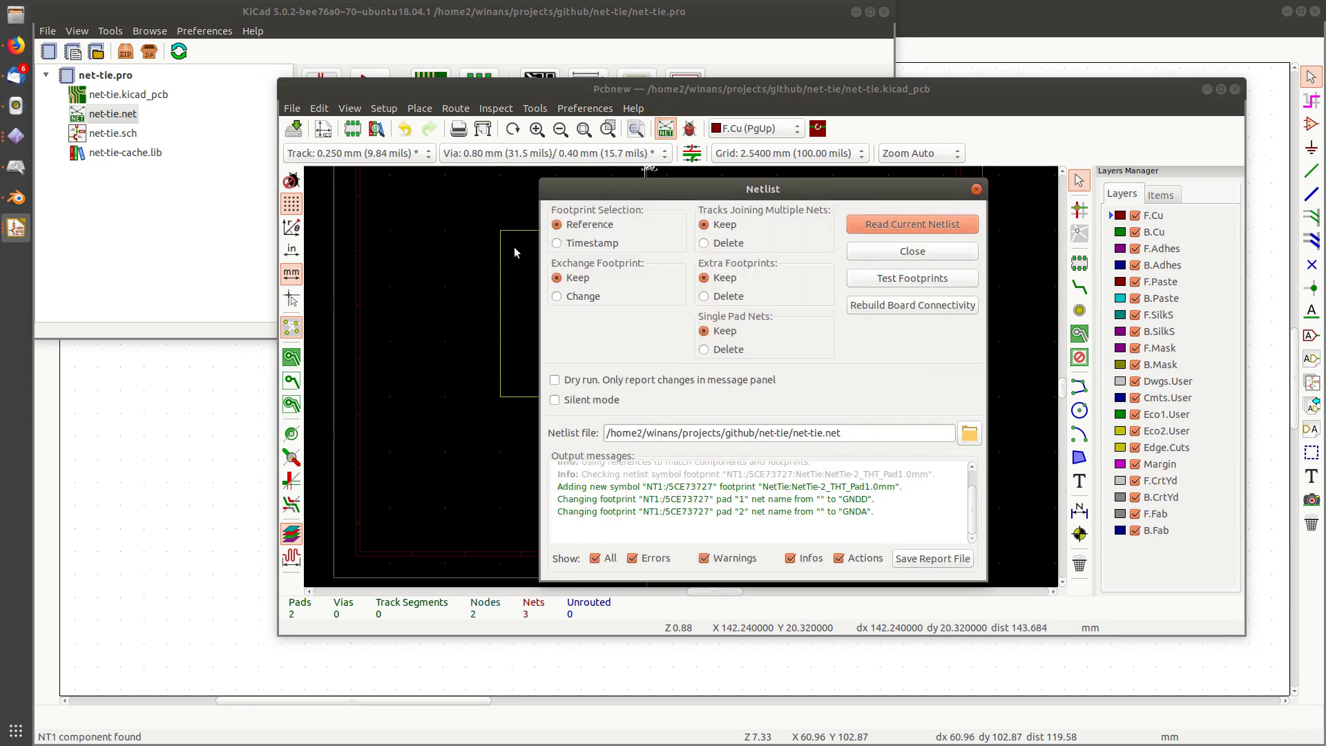
pyautogui.click(906, 253)
# Check the NT1 footprint's GNDD and GNDA pads and save the board
pyautogui.scroll(5, 615, 290)
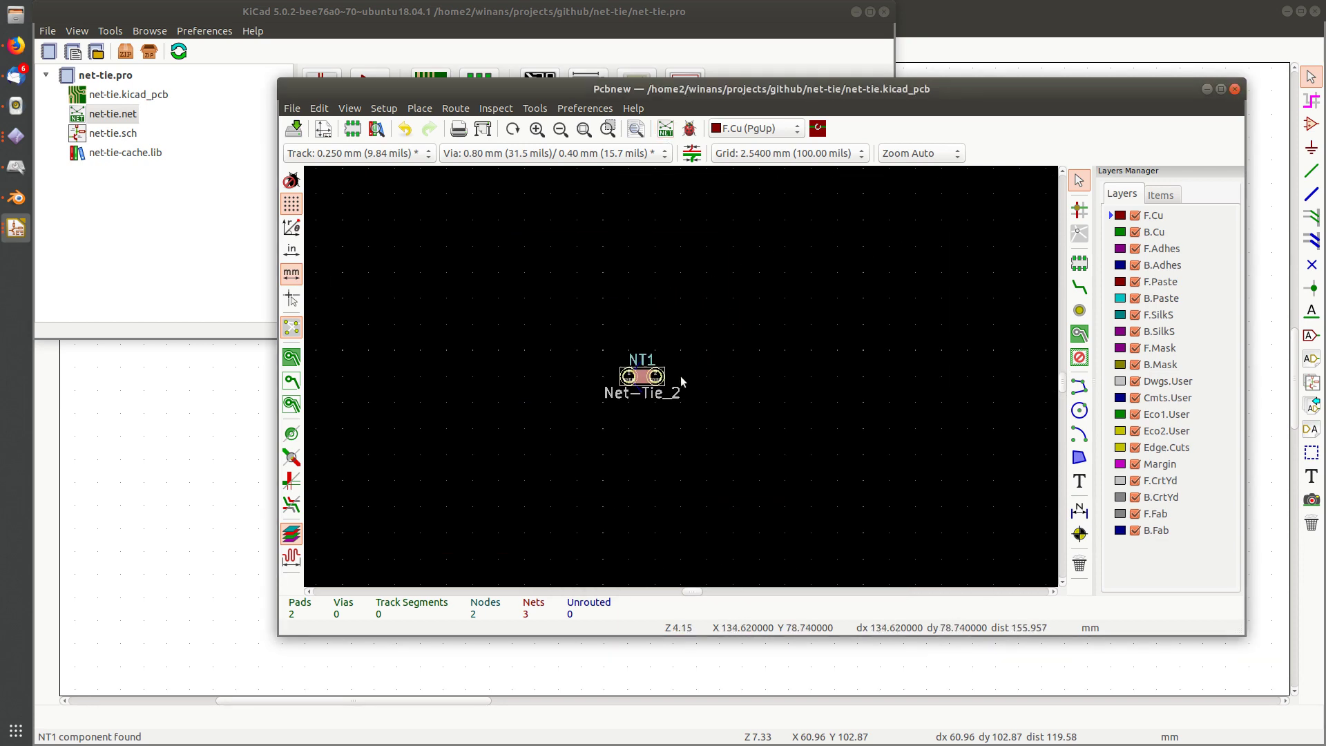
pyautogui.scroll(3, 681, 375)
pyautogui.scroll(-3, 681, 375)
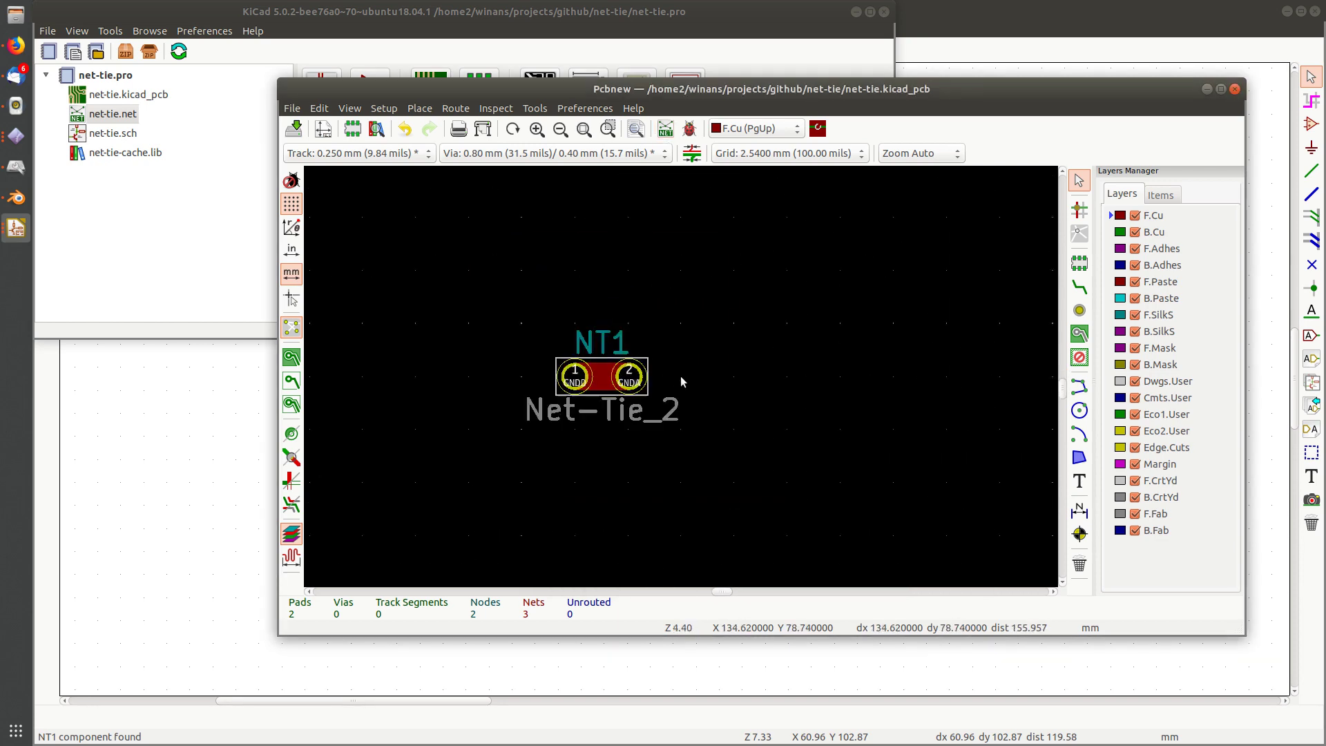
pyautogui.scroll(-3, 719, 390)
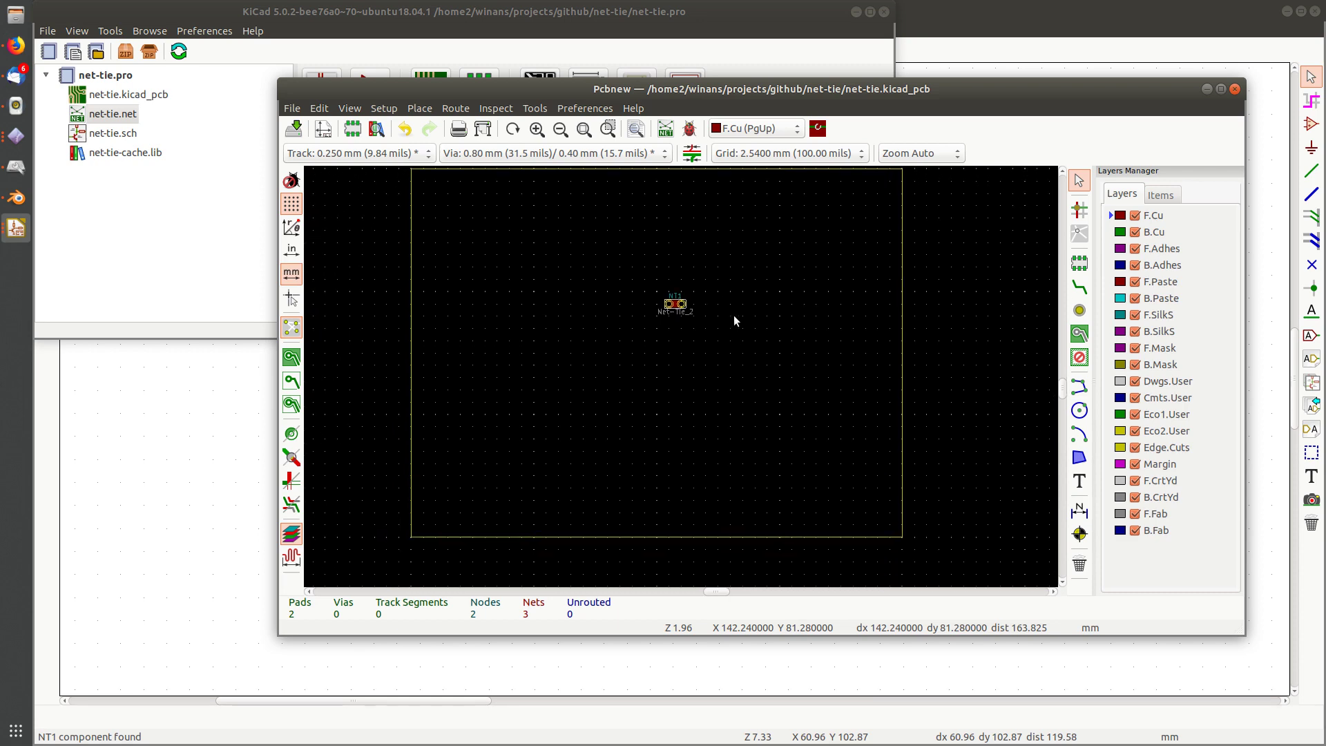
pyautogui.hotkey('ctrl', 's')
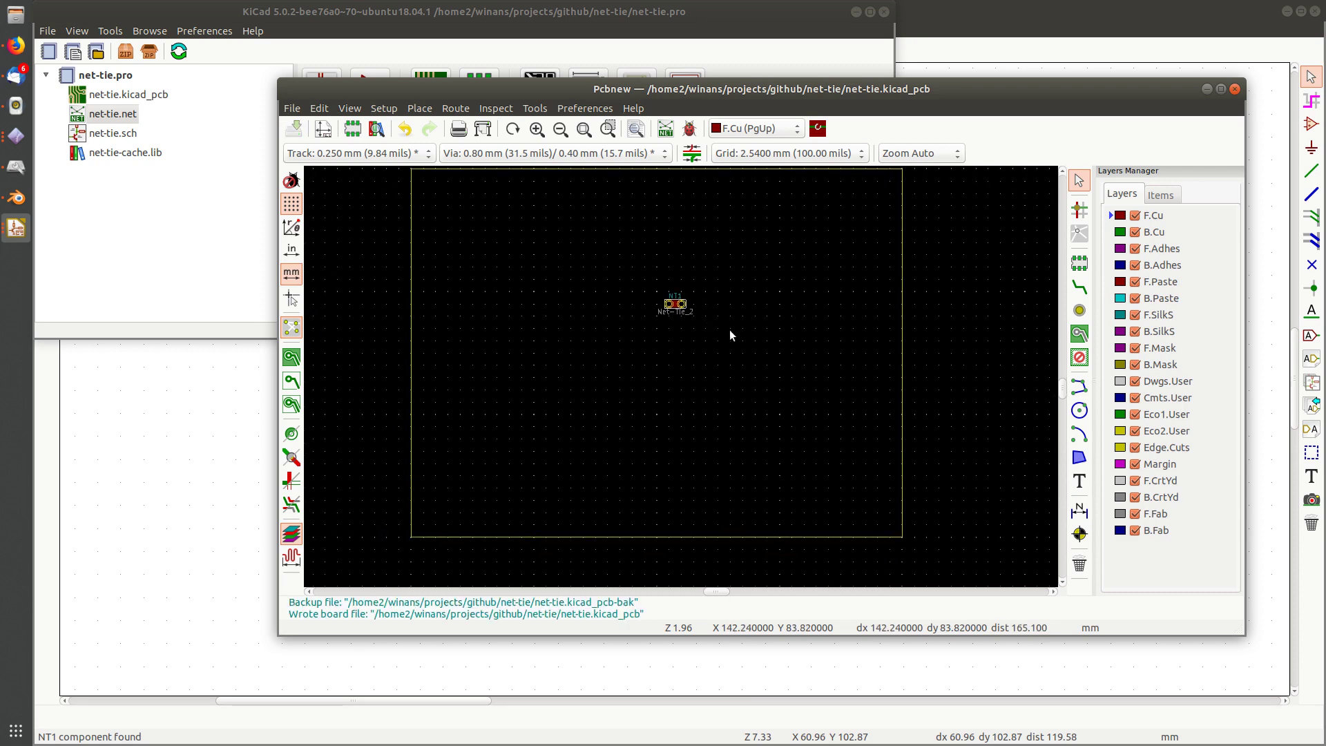
pyautogui.hotkey('alt', '3')
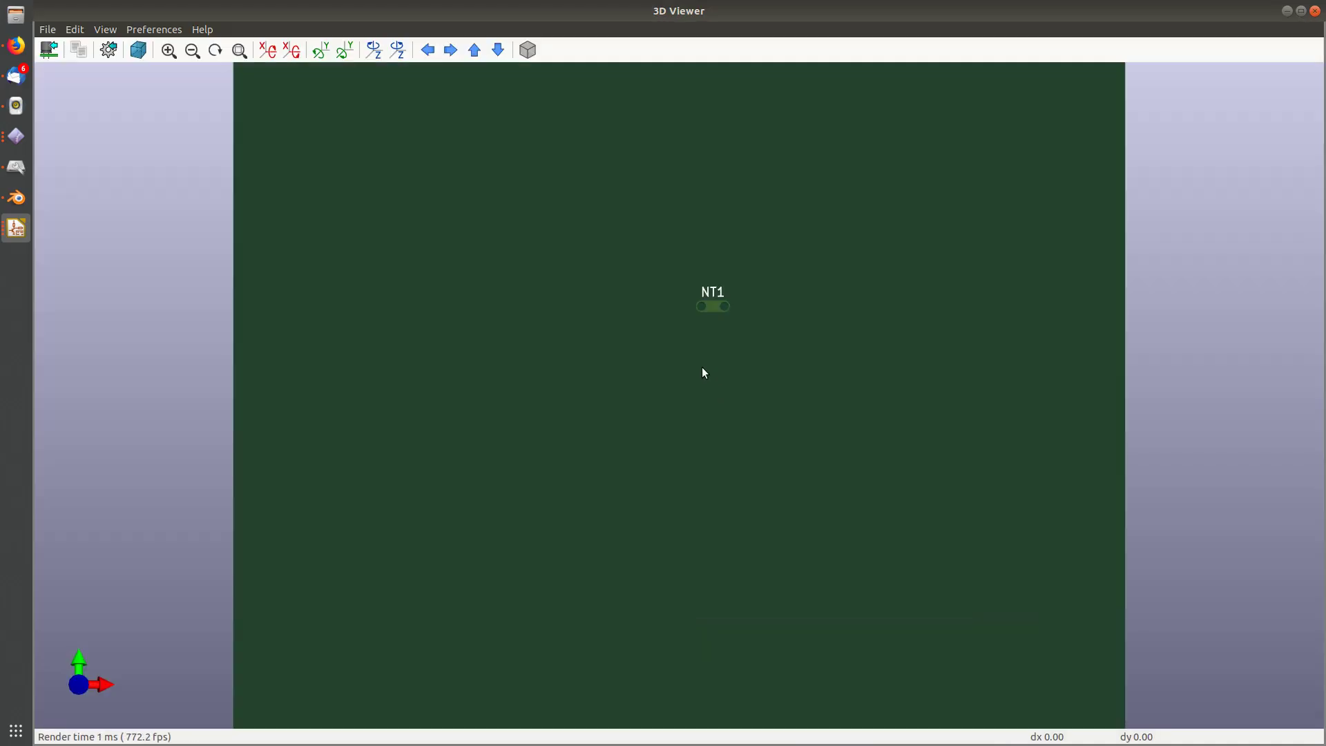
pyautogui.moveTo(717, 373); pyautogui.dragTo(750, 345)
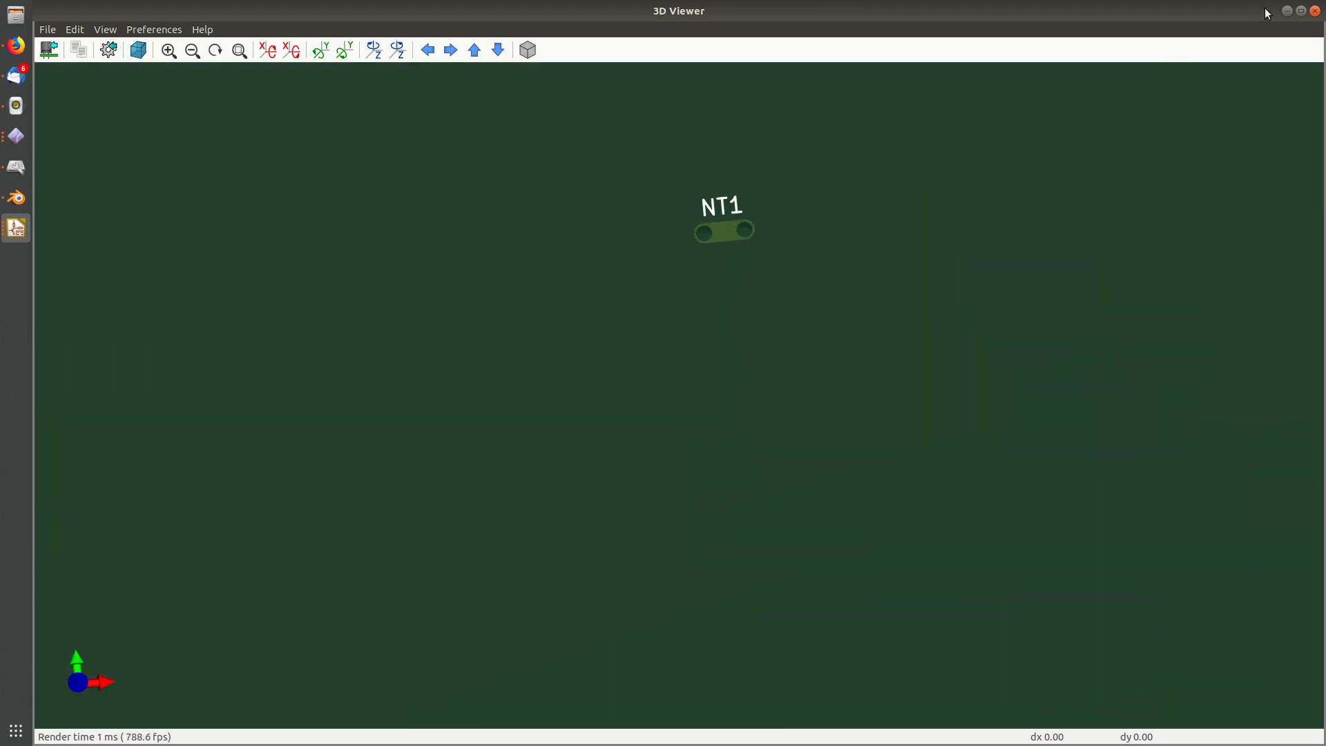
# Close the 3D preview and maximize the Pcbnew window
pyautogui.click(1315, 11)
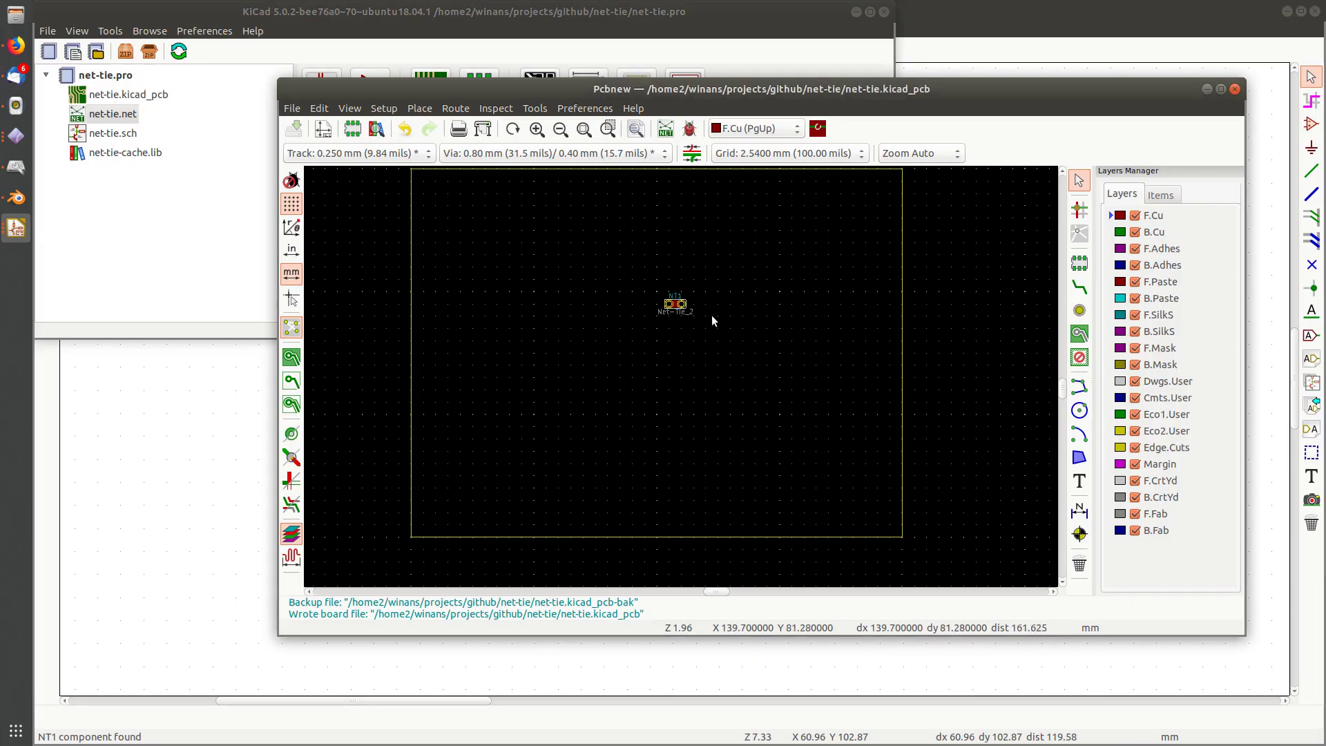
pyautogui.moveTo(714, 377); pyautogui.dragTo(710, 363, button='middle')
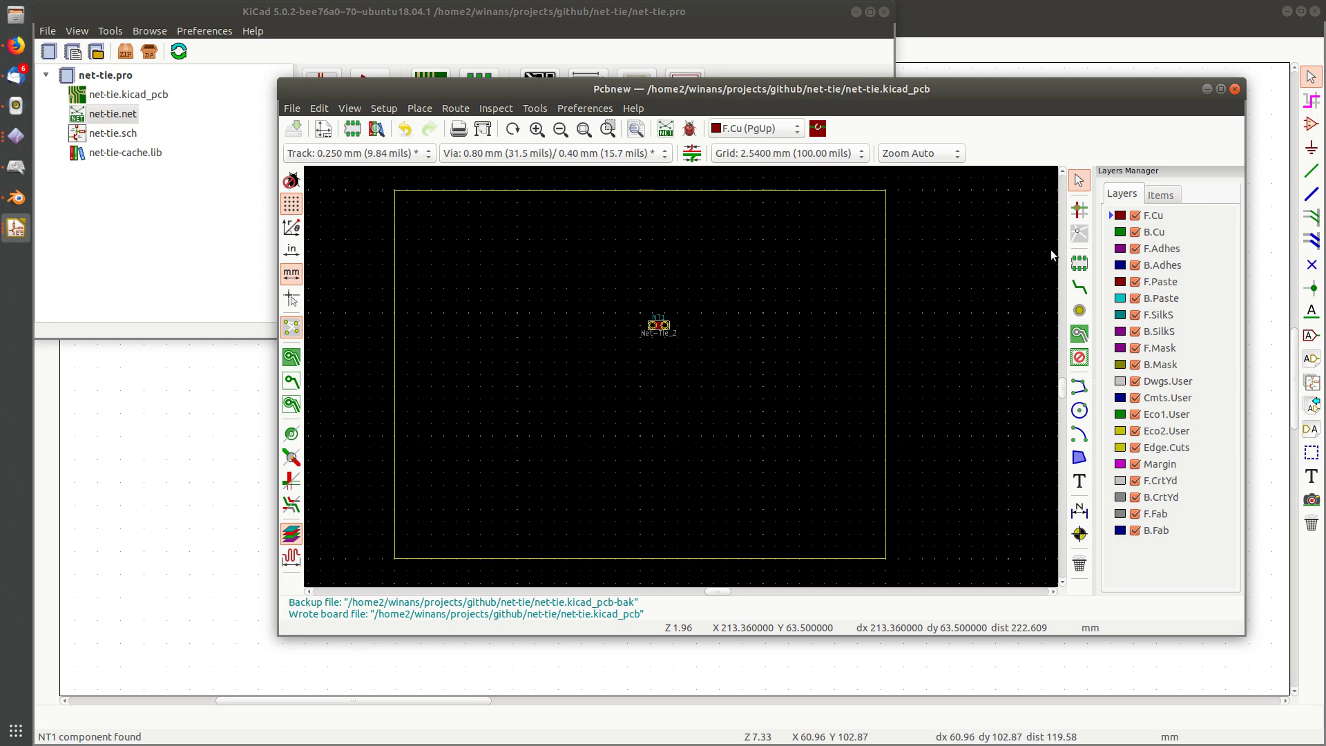
pyautogui.middleClick(1013, 88)
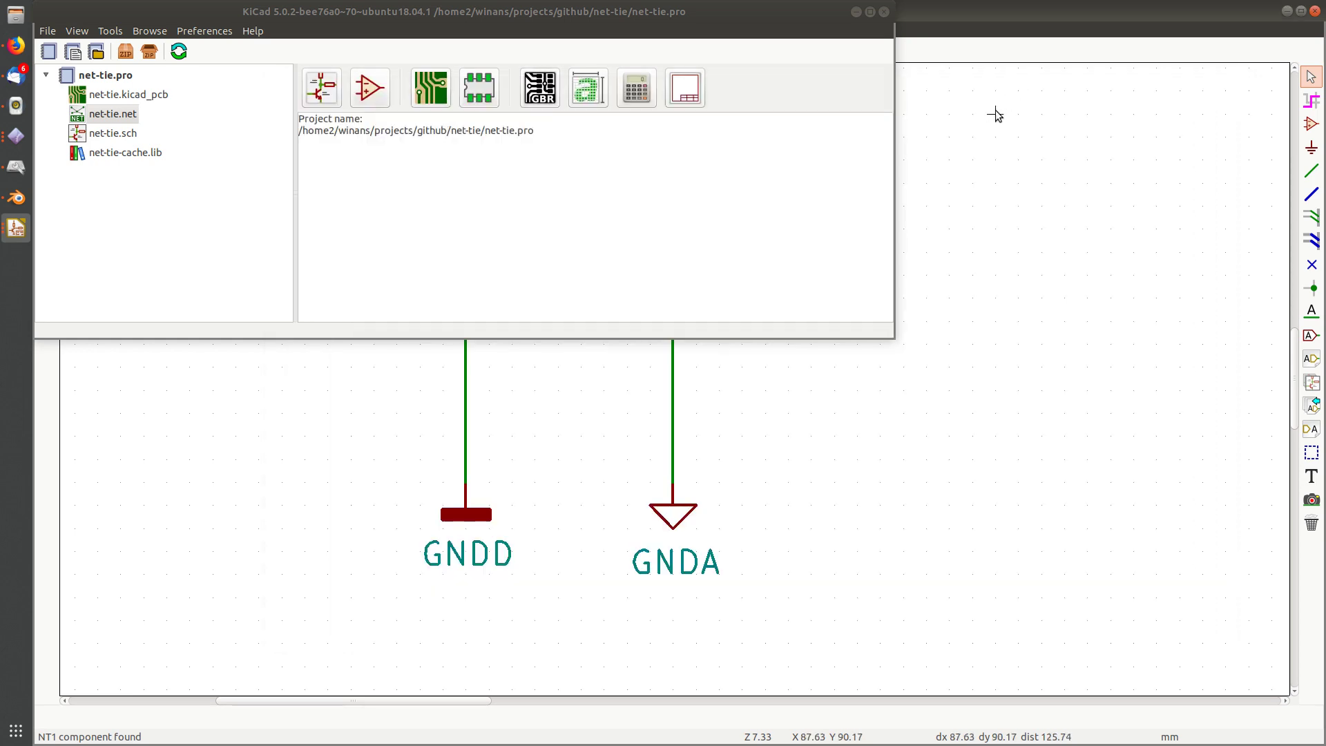
pyautogui.middleClick(1063, 13)
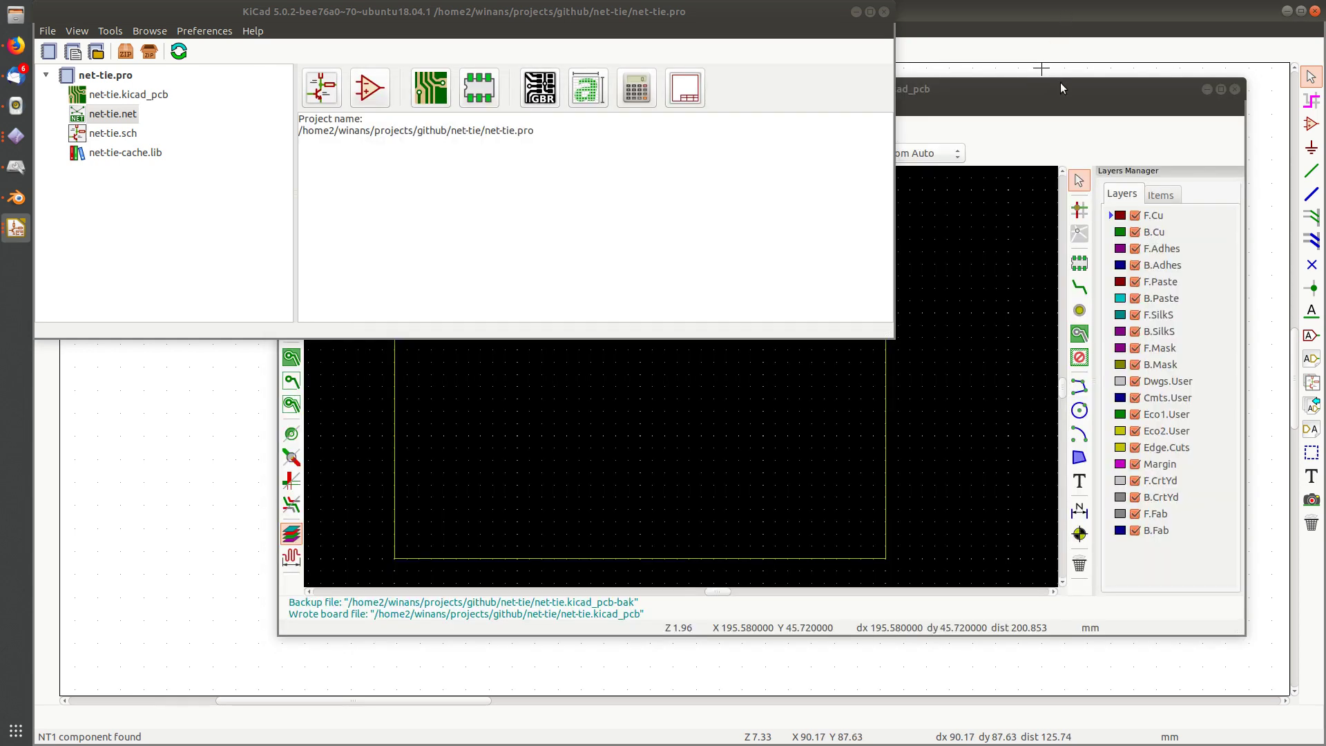
pyautogui.click(1221, 90)
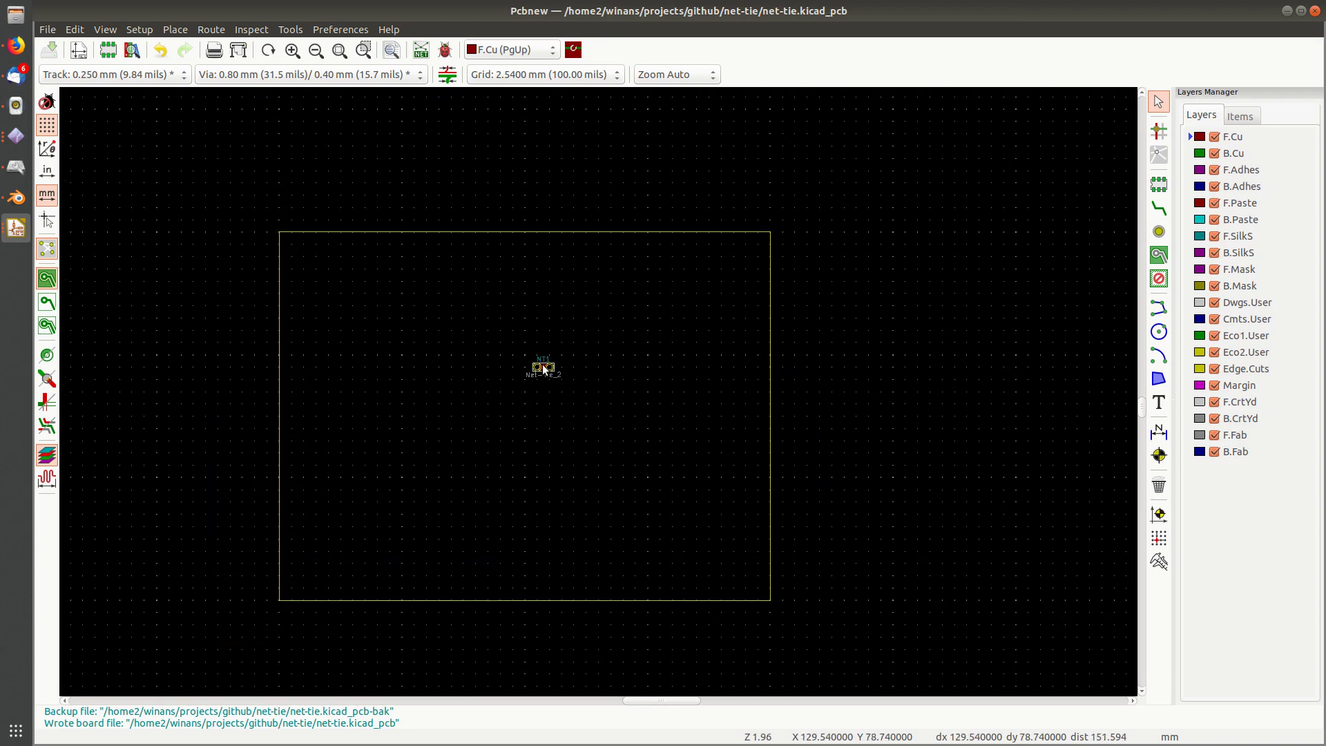
# Move NT1 down near the bottom edge of the board outline
pyautogui.moveTo(543, 369); pyautogui.dragTo(530, 560)
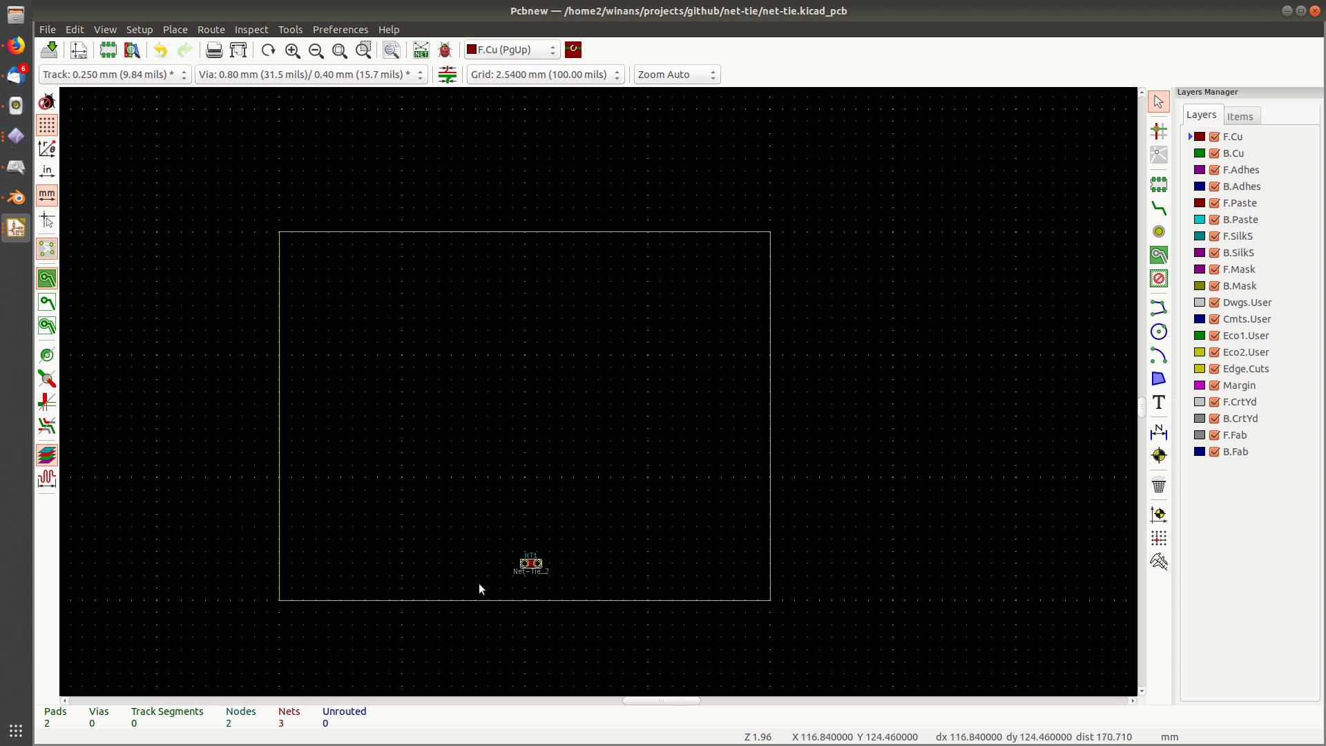
pyautogui.scroll(3, 524, 576)
pyautogui.scroll(2, 598, 396)
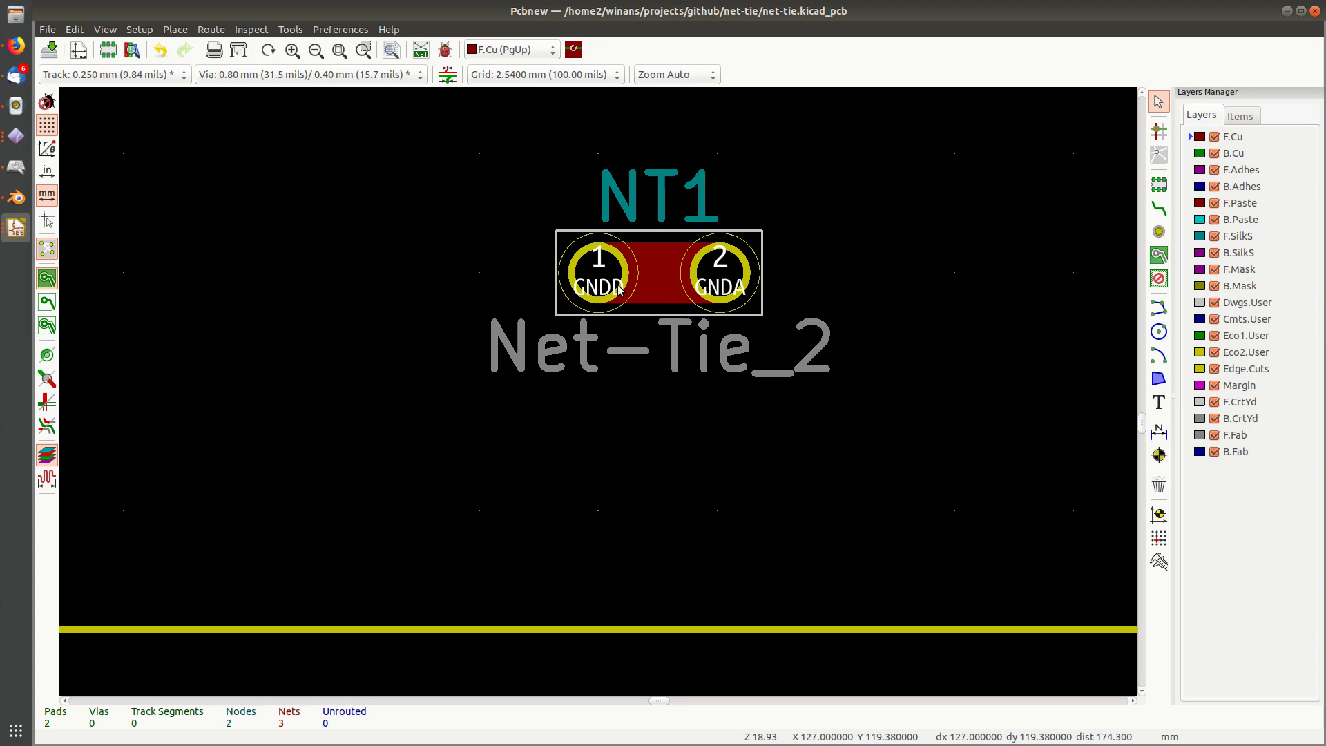
pyautogui.scroll(-4, 619, 289)
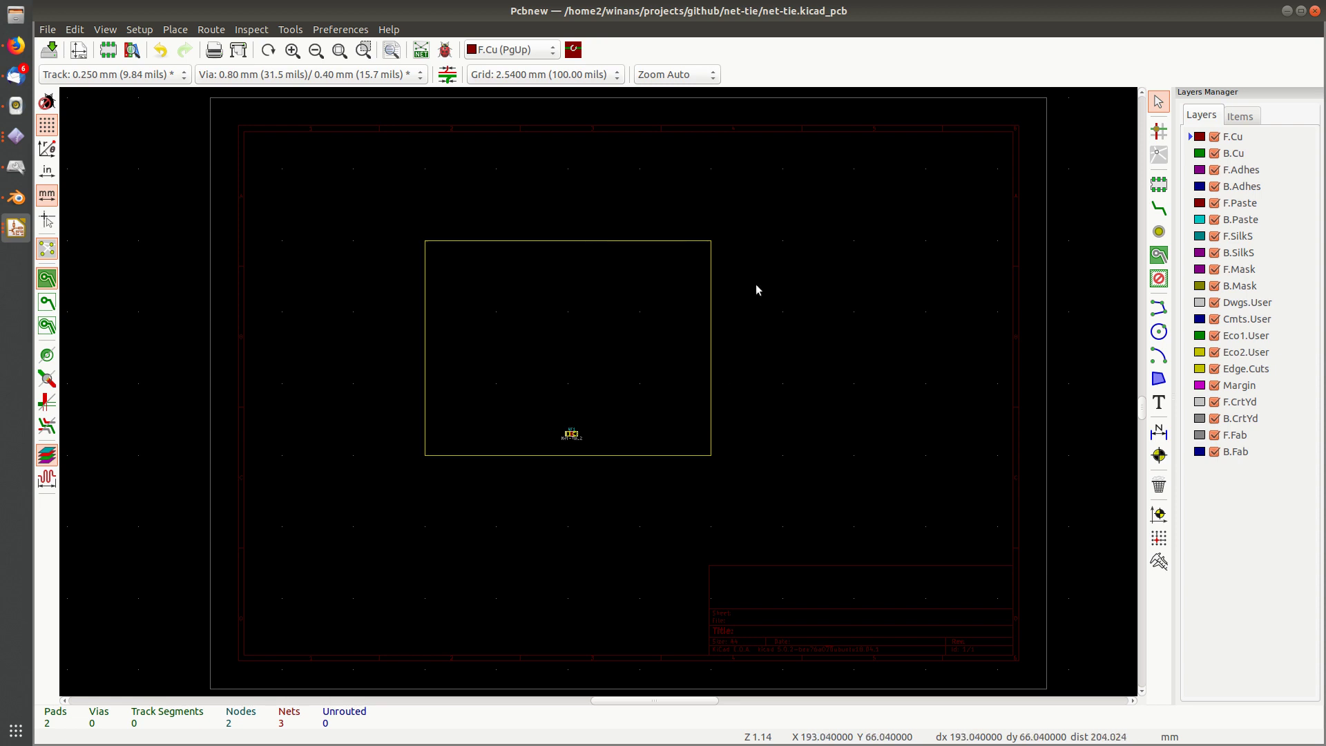
# Start a filled copper zone on F.Cu assigned to net GNDA and confirm its settings
pyautogui.click(1158, 255)
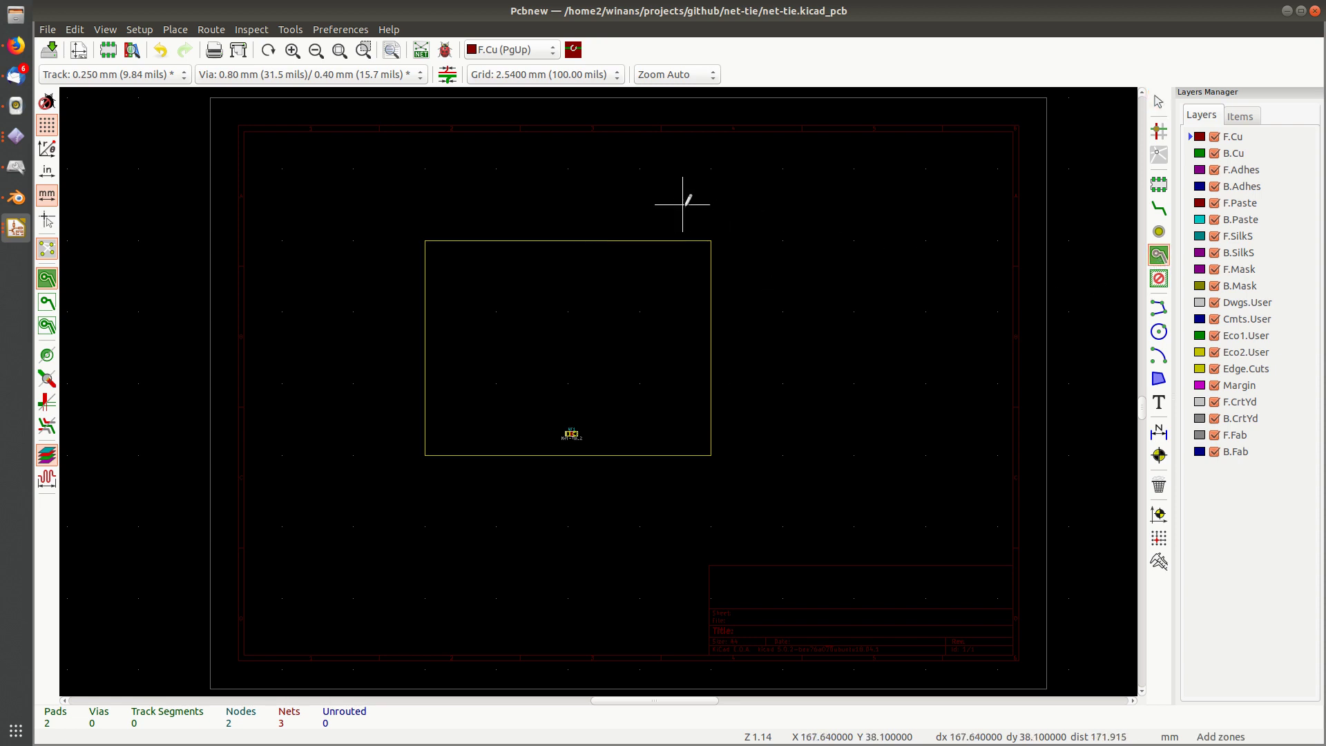
pyautogui.click(711, 227)
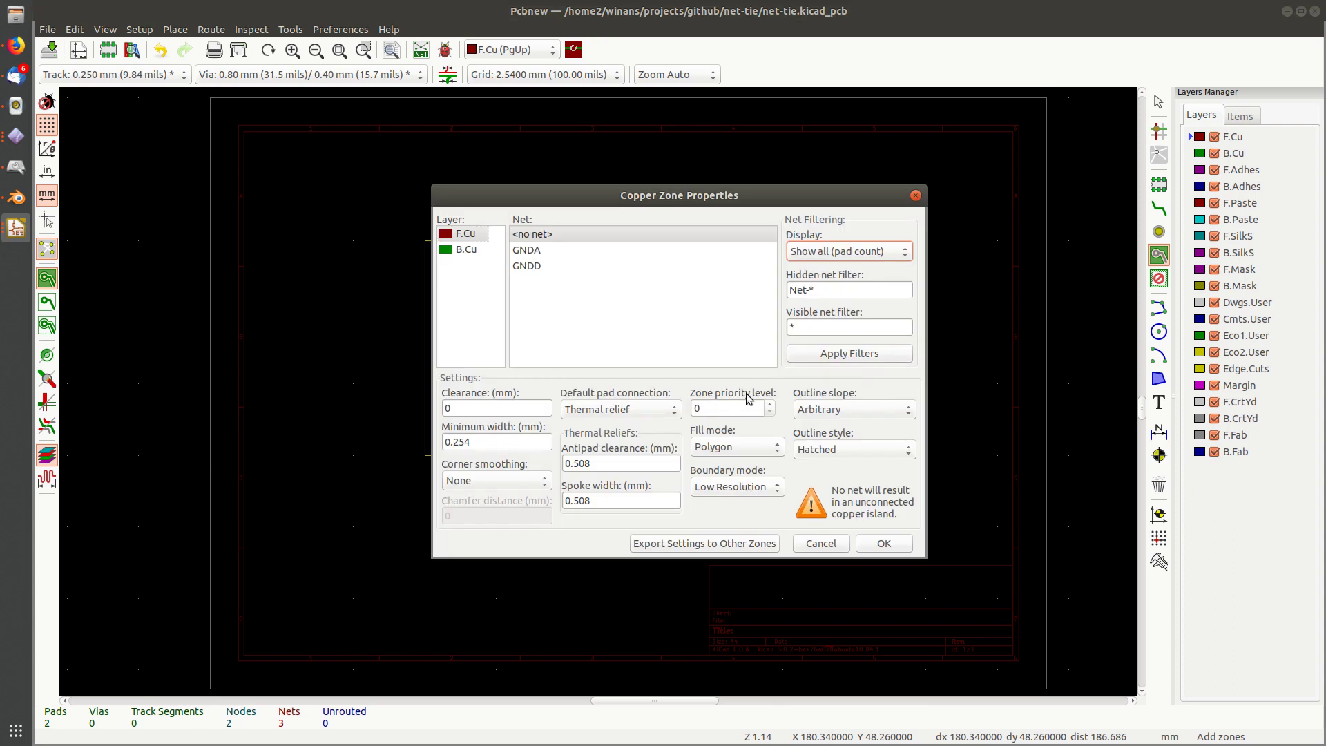
pyautogui.click(539, 252)
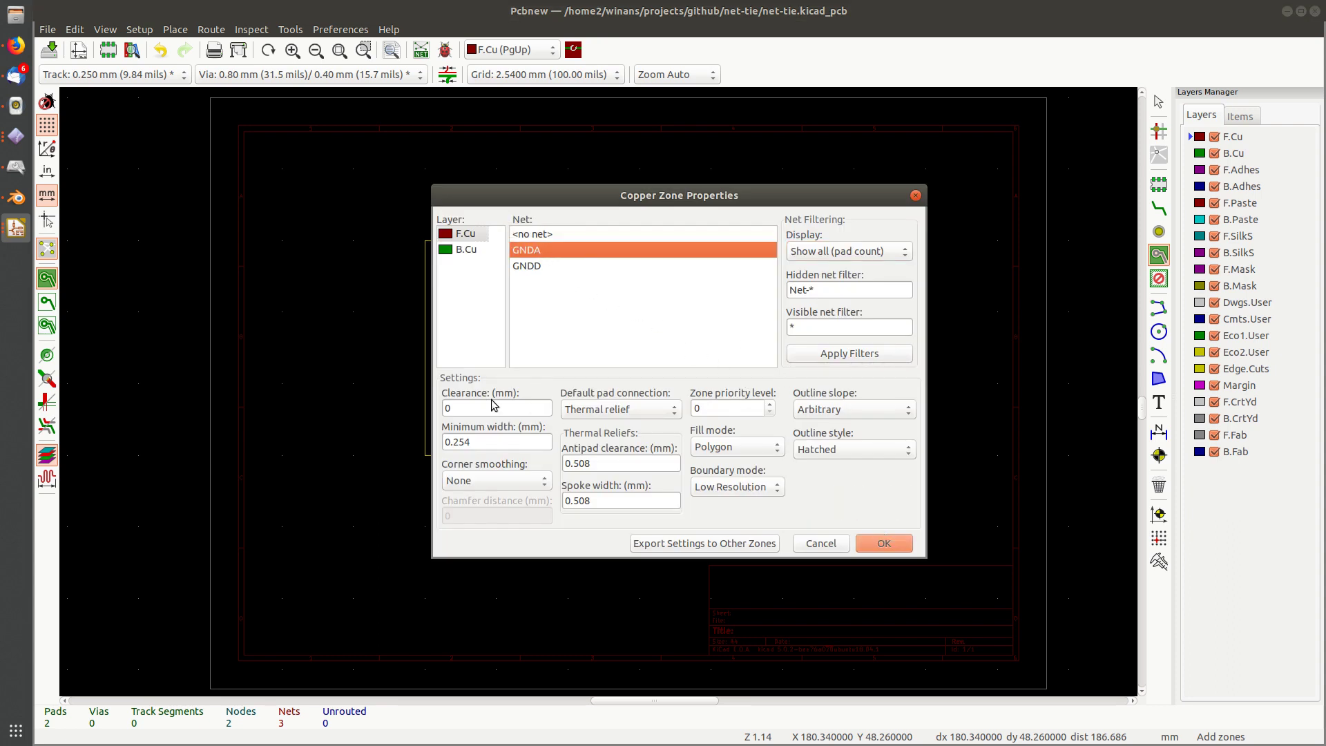
pyautogui.moveTo(460, 408); pyautogui.dragTo(444, 413)
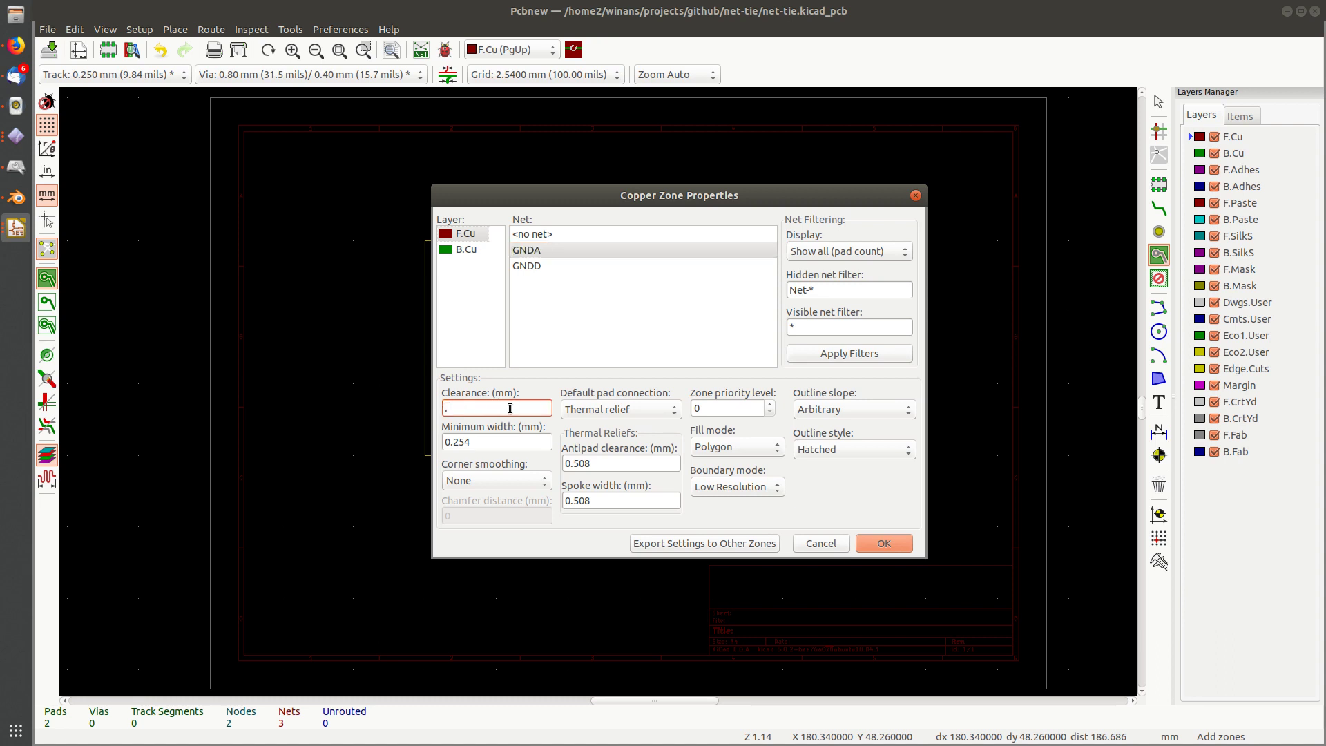
pyautogui.write('.')
pyautogui.press('Return')
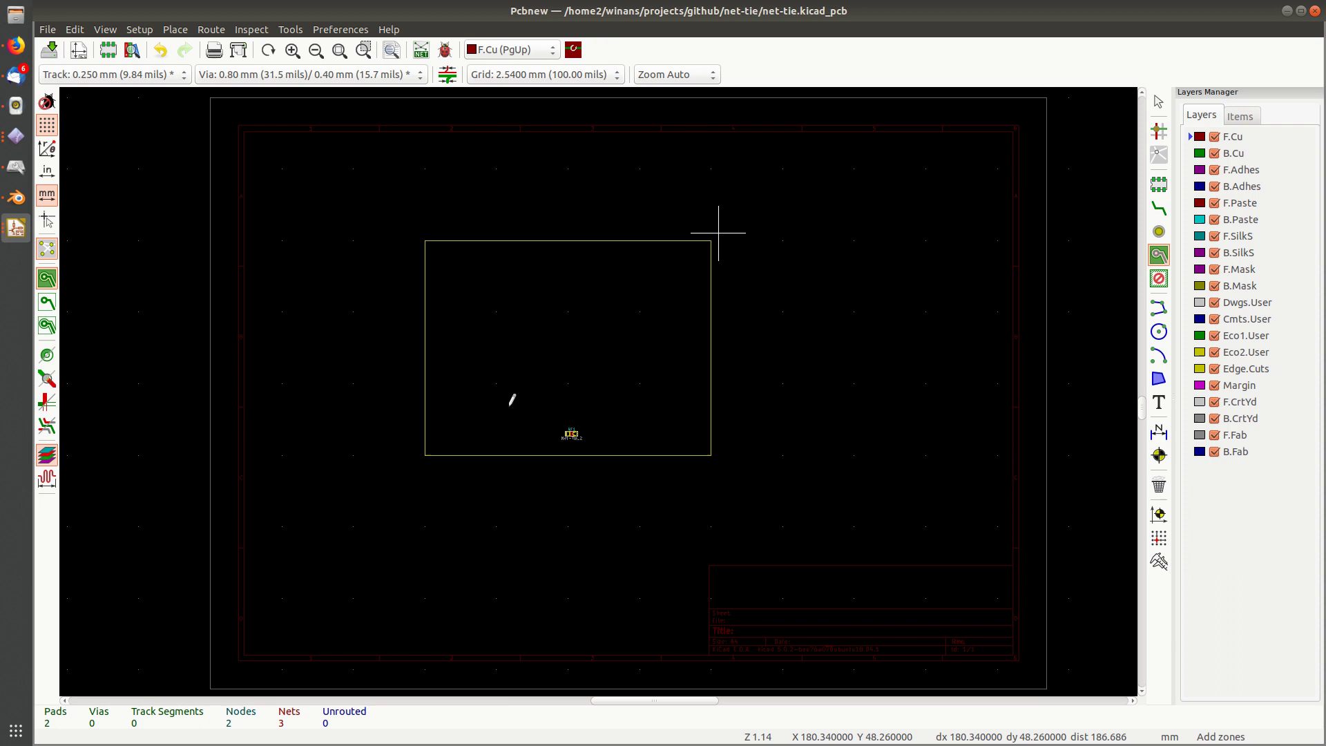
# Draw the zone's corners over the board's right half, close the outline, and save the board
pyautogui.click(718, 461)
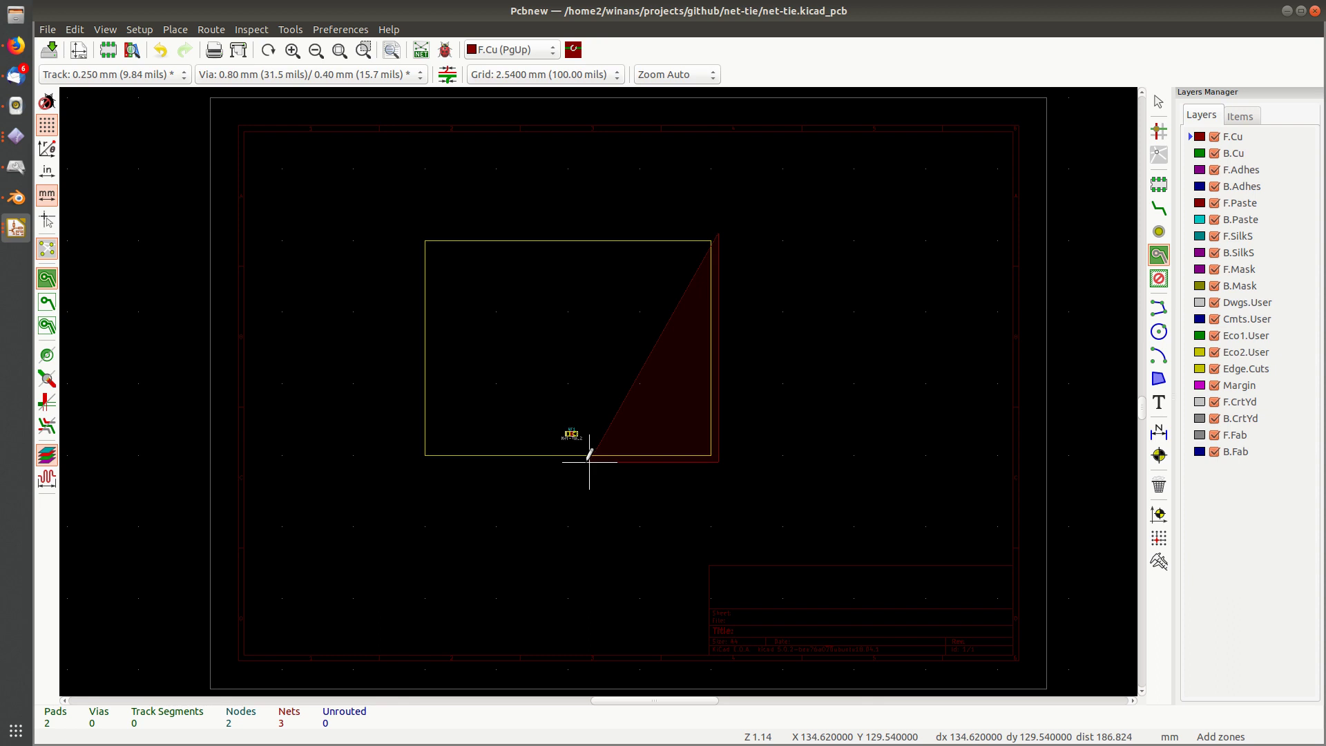
pyautogui.click(589, 461)
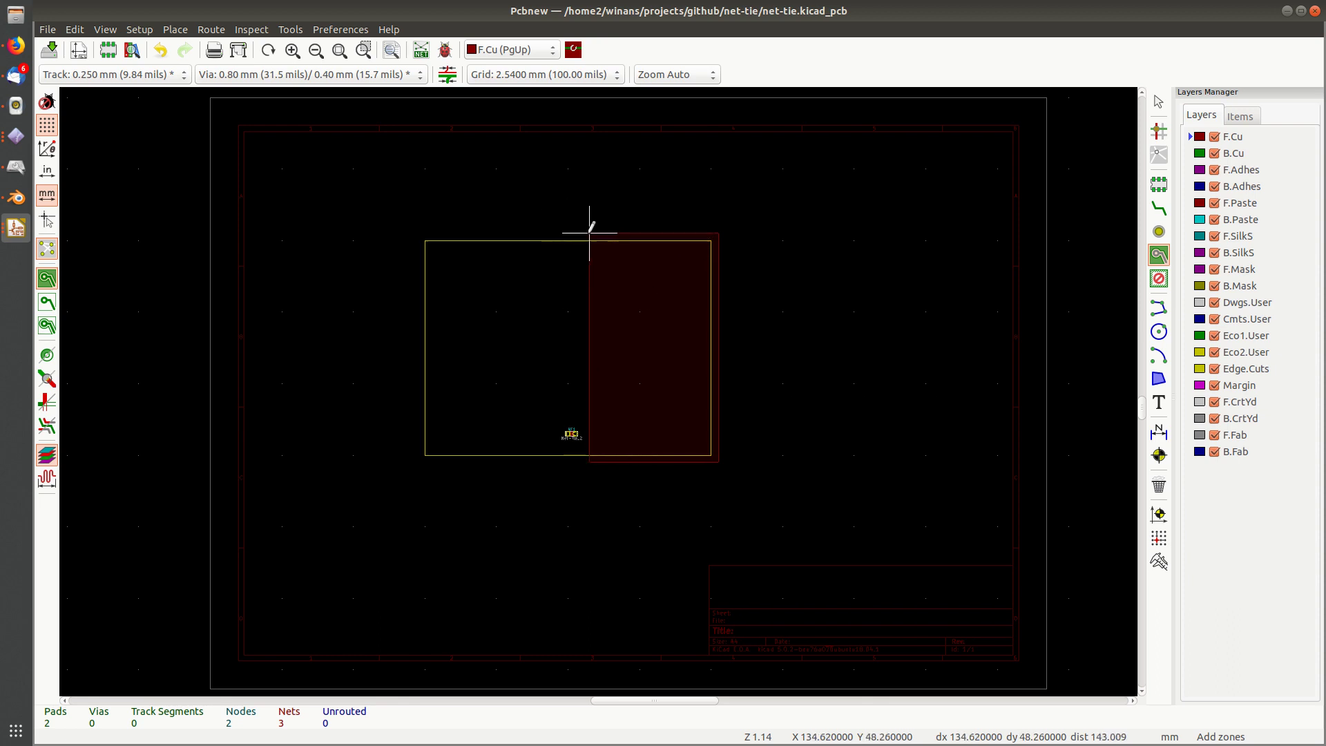
pyautogui.scroll(6, 718, 205)
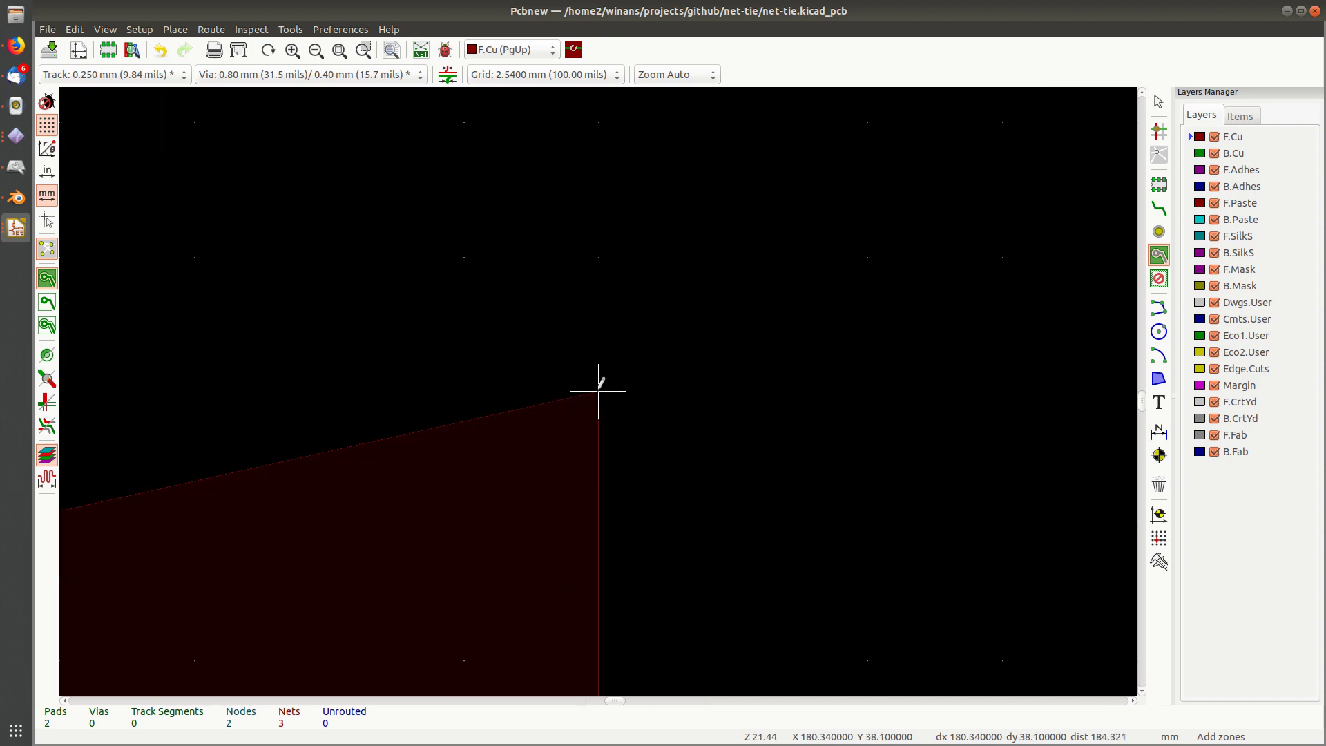
pyautogui.scroll(-2, 598, 391)
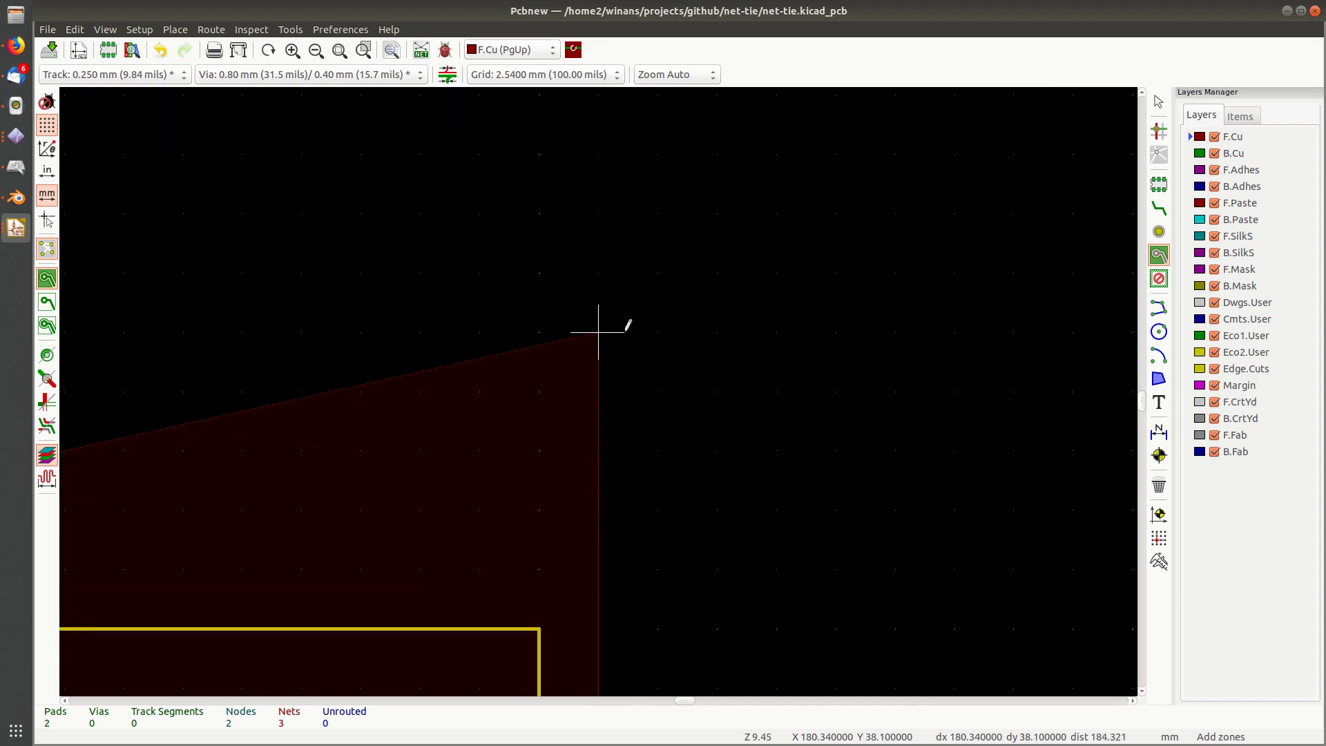
pyautogui.rightClick(639, 327)
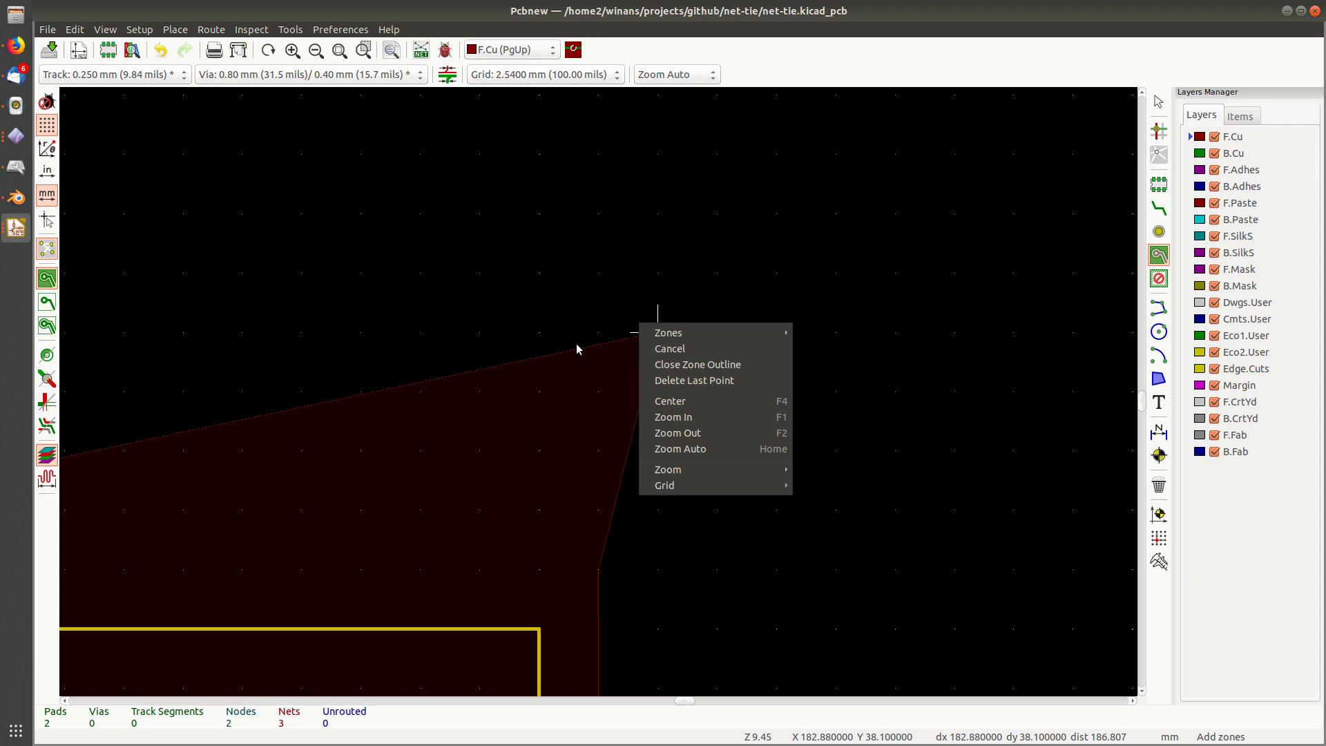
pyautogui.click(695, 371)
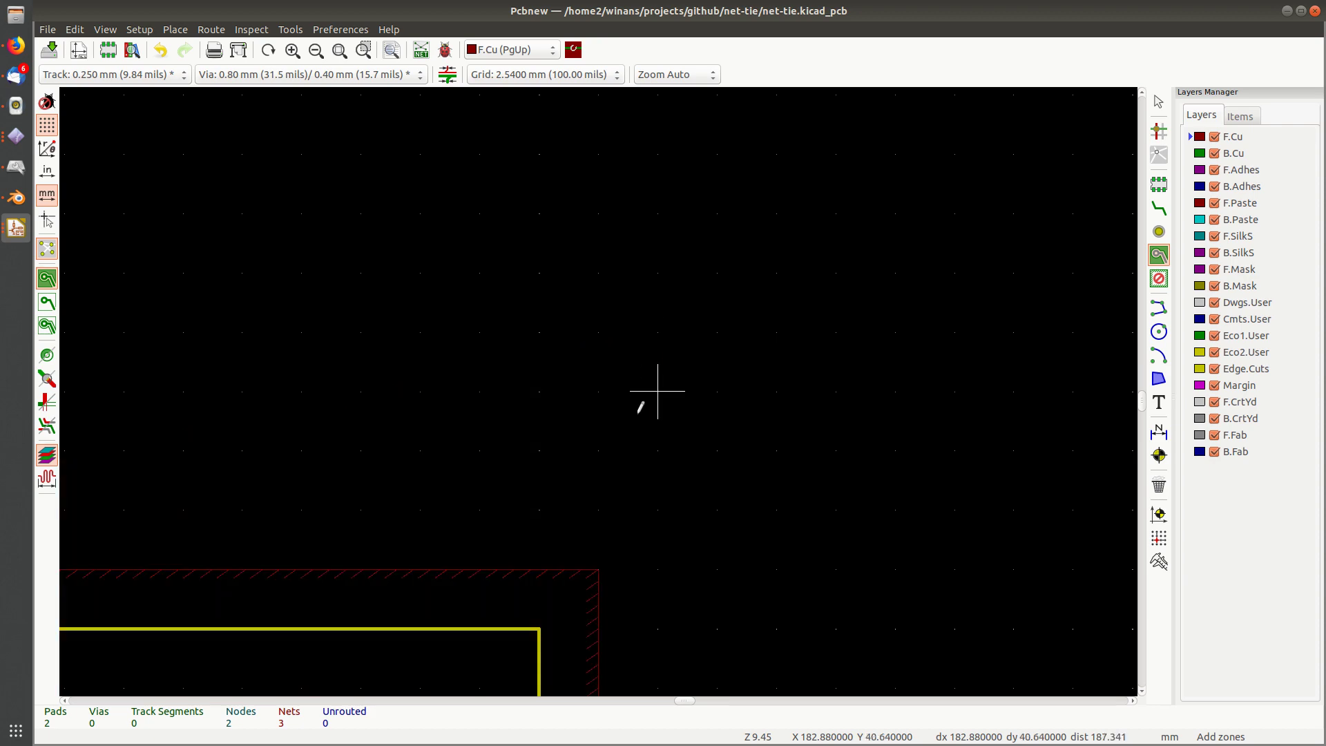
pyautogui.scroll(-4, 653, 395)
pyautogui.hotkey('ctrl', 's')
pyautogui.moveTo(645, 376); pyautogui.dragTo(696, 326, button='middle')
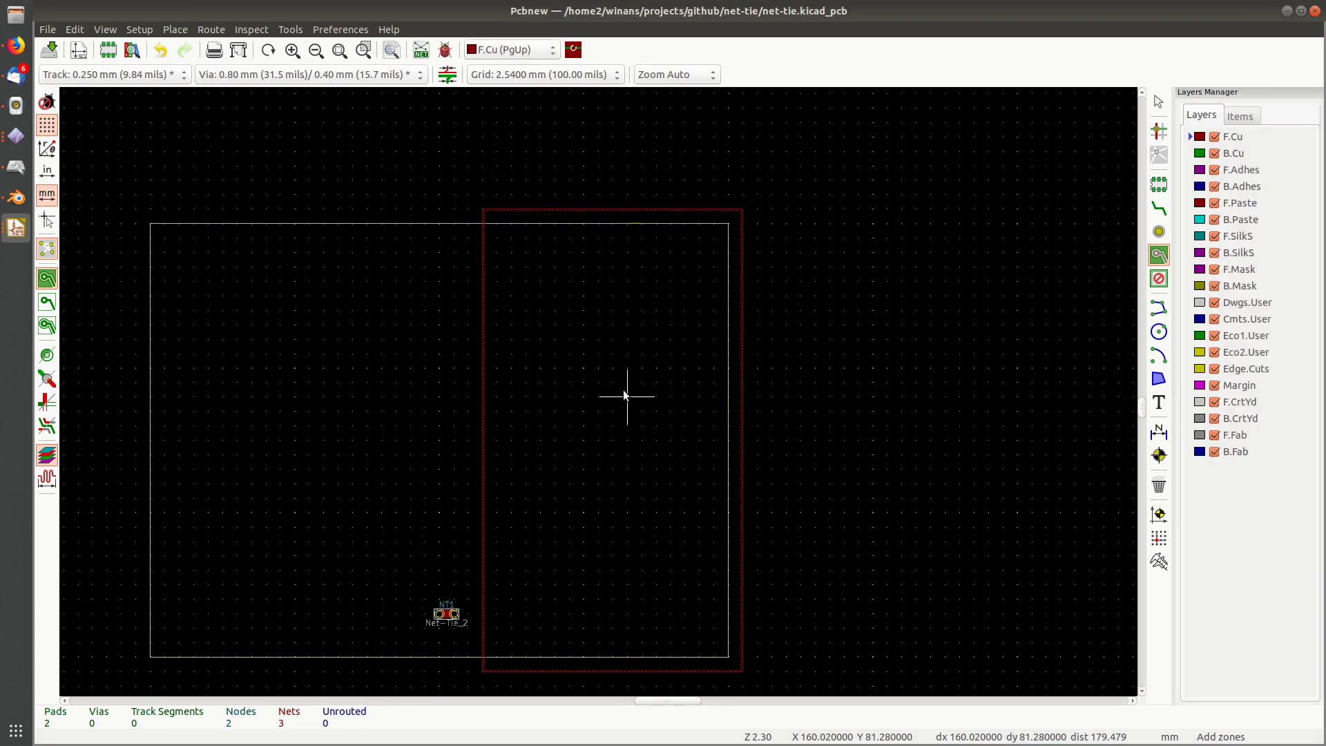
# Drag net tie NT1 right until its pad 2 sits on the GNDA zone's left edge
pyautogui.press('b')
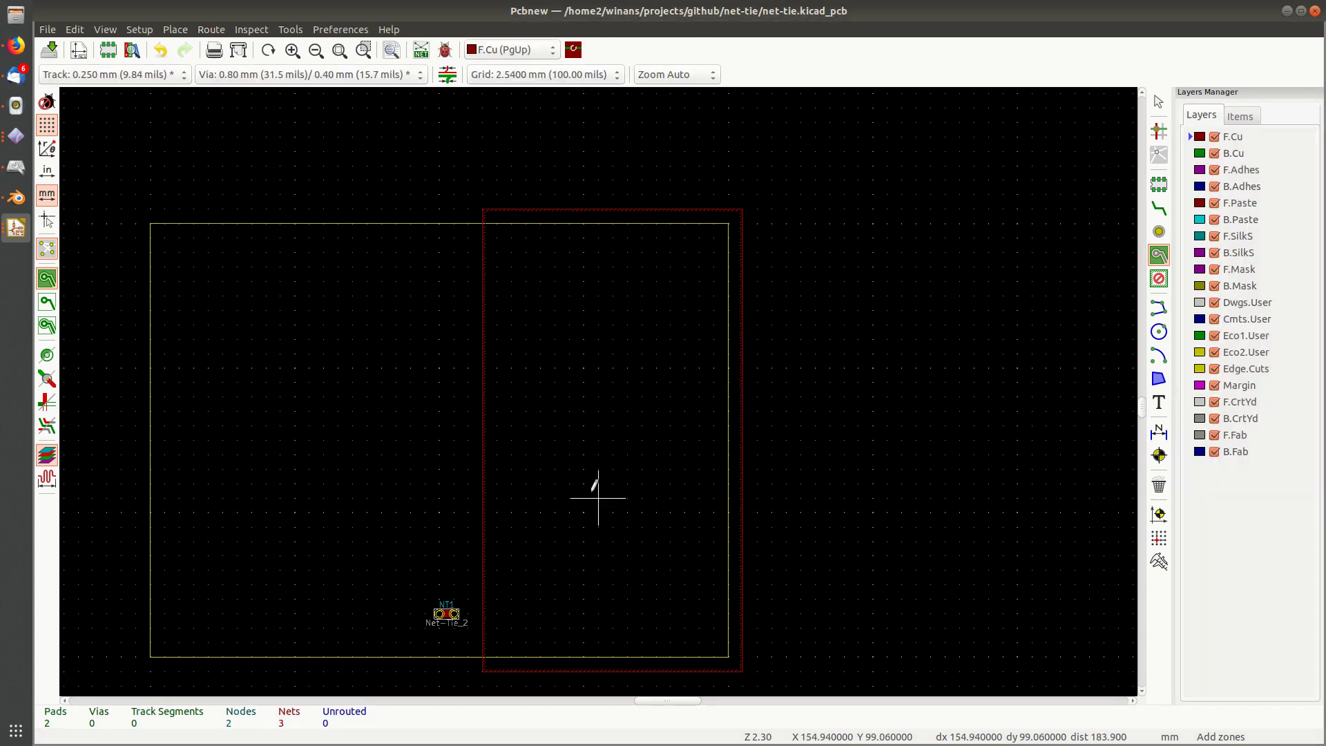
pyautogui.moveTo(598, 497); pyautogui.dragTo(630, 430, button='middle')
pyautogui.press('Escape')
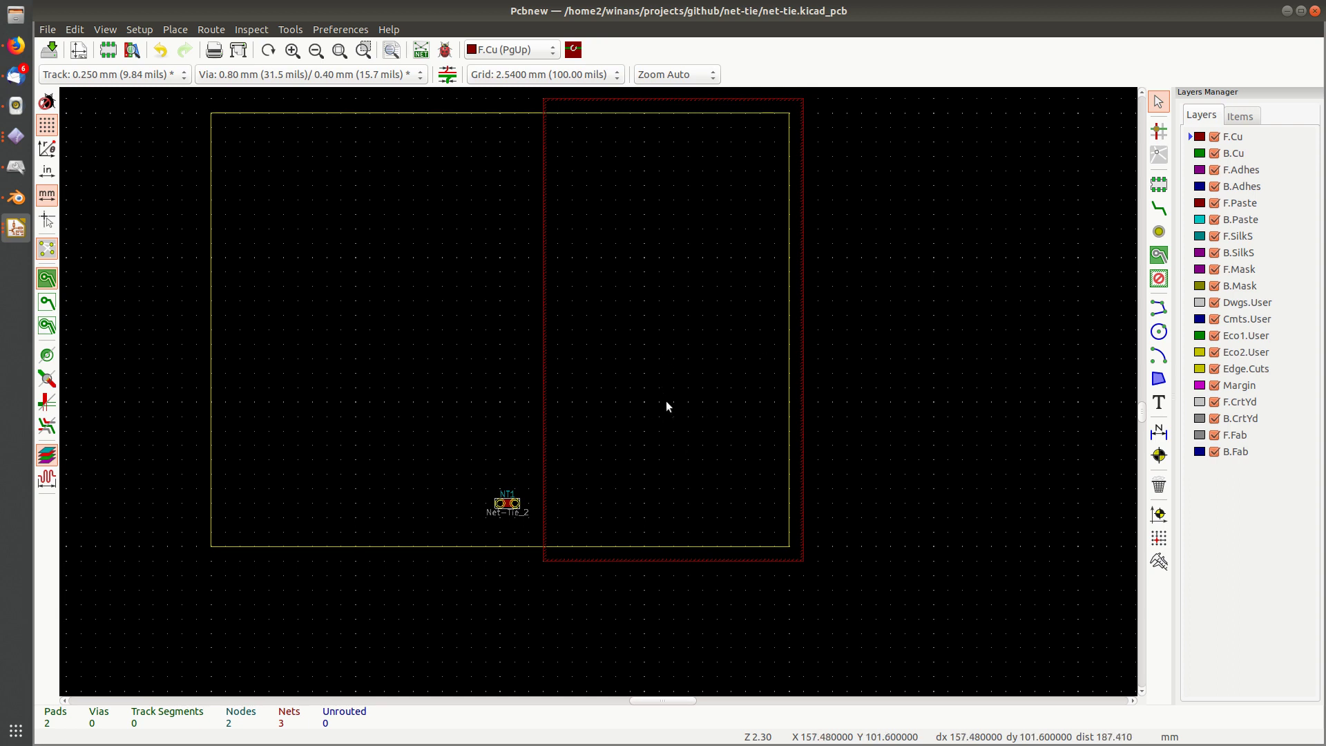
pyautogui.scroll(4, 555, 508)
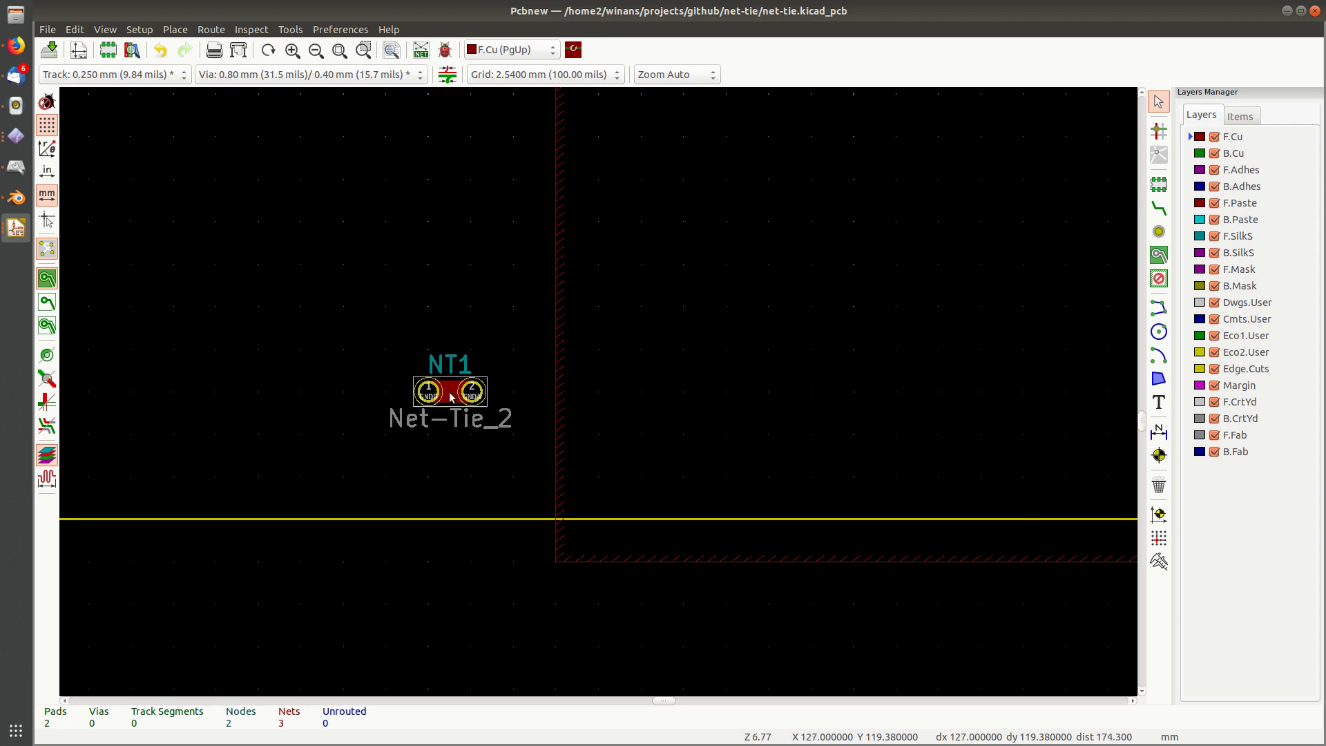
pyautogui.moveTo(450, 395); pyautogui.dragTo(491, 395)
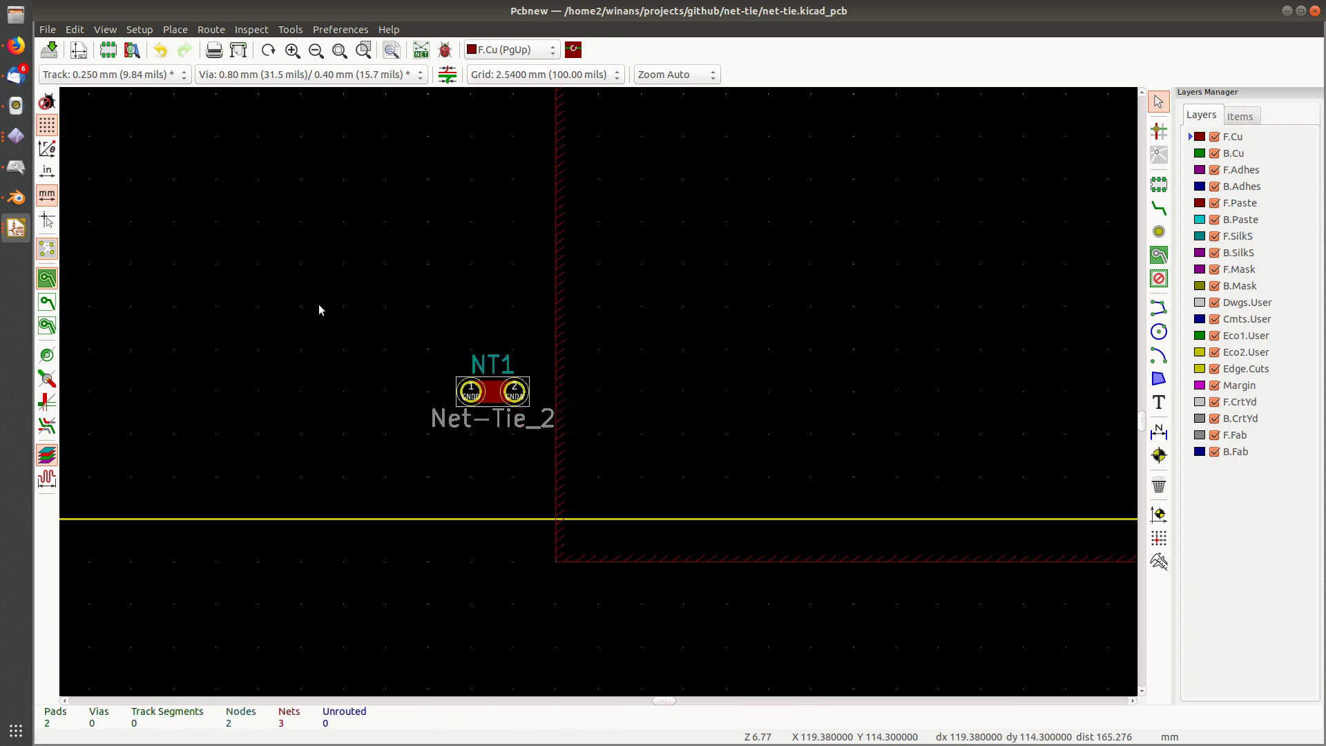
pyautogui.click(497, 399)
pyautogui.moveTo(497, 399); pyautogui.dragTo(539, 397)
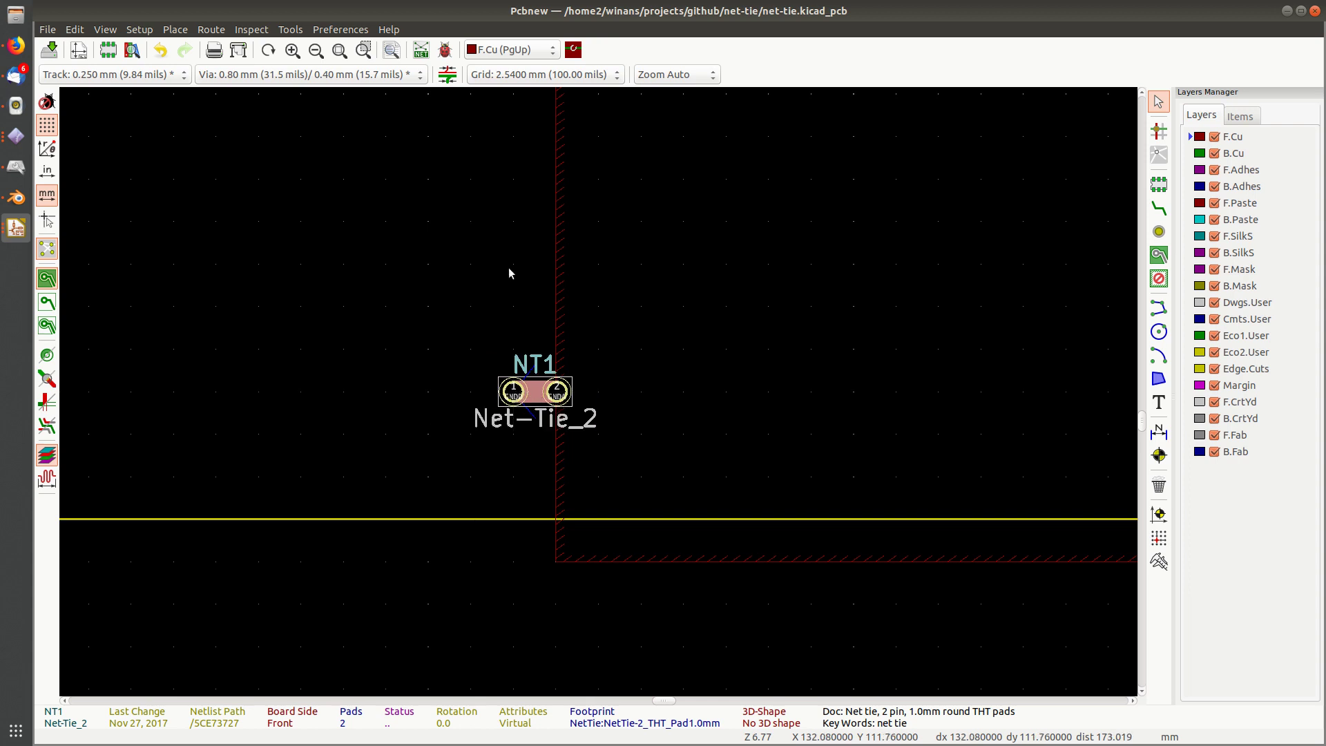
# Refill the copper zones so the GNDA pour connects around NT1's pad 2
pyautogui.click(391, 257)
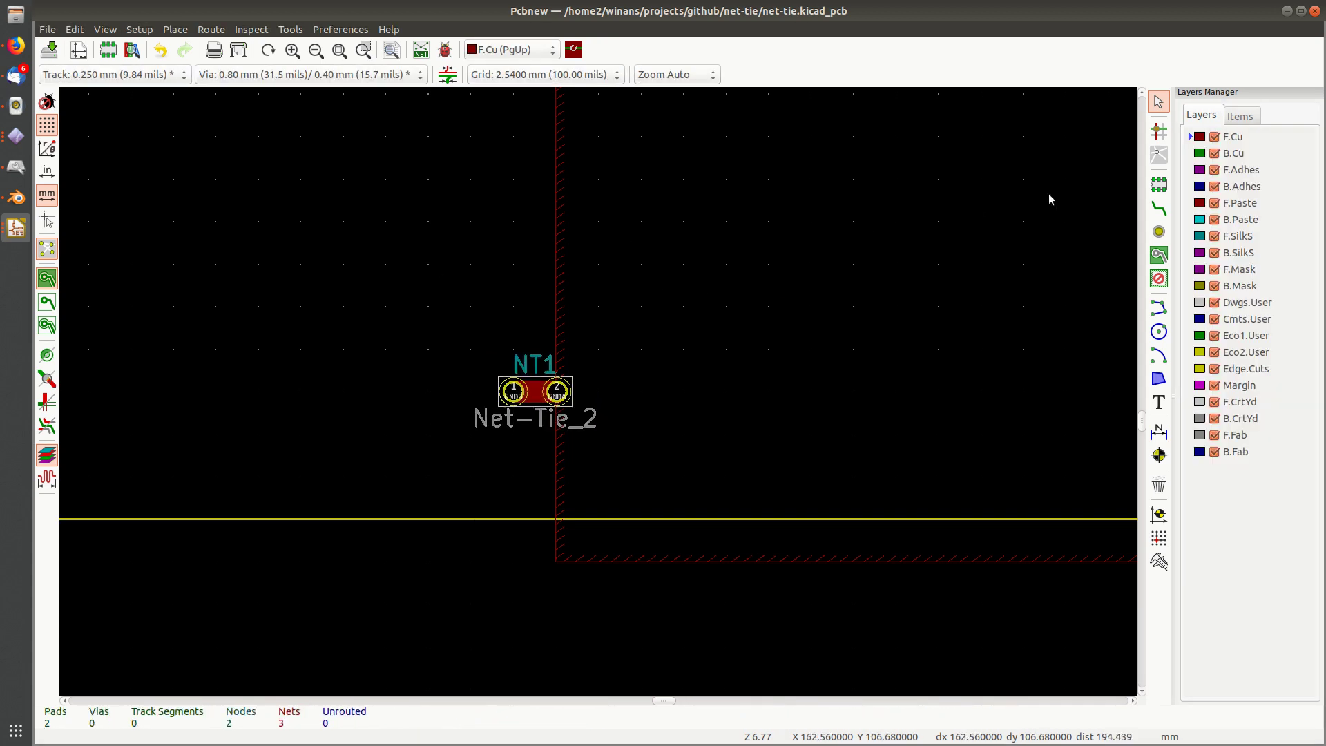
pyautogui.click(1158, 208)
pyautogui.click(556, 392)
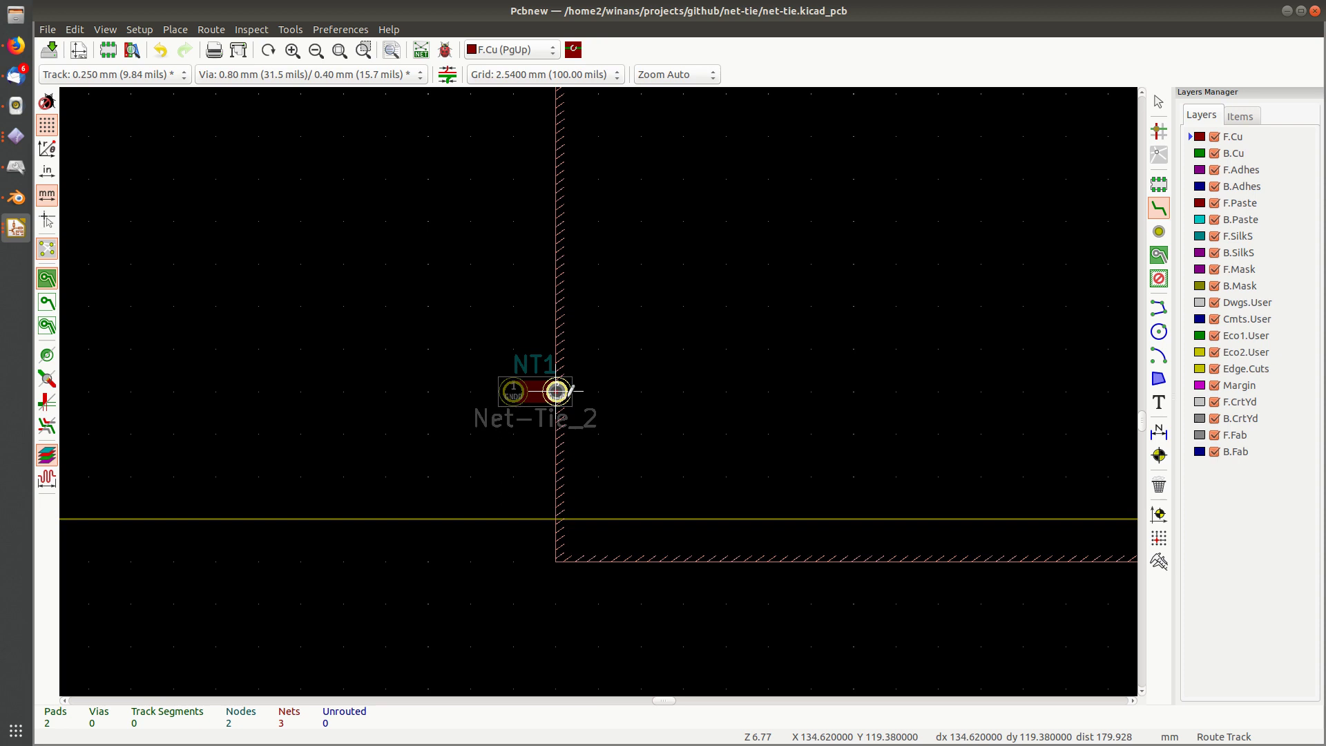
pyautogui.press('Escape')
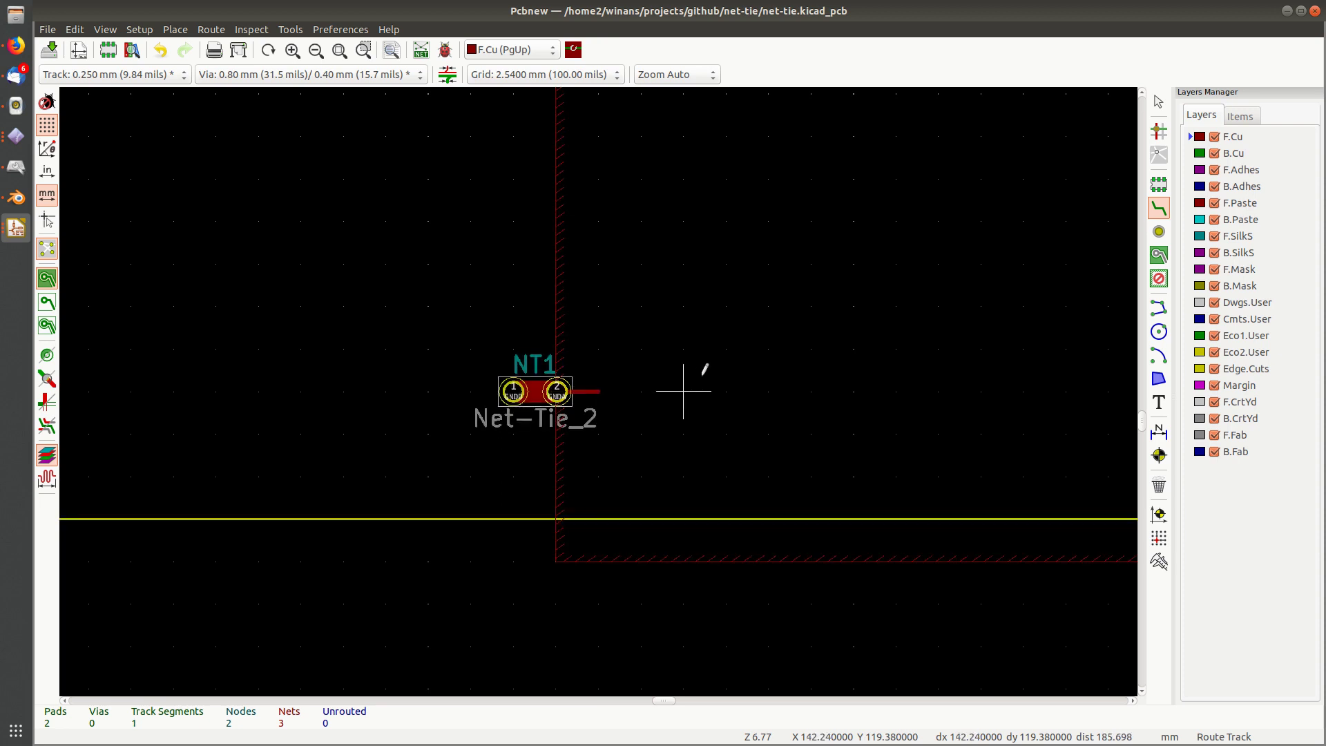
pyautogui.press('b')
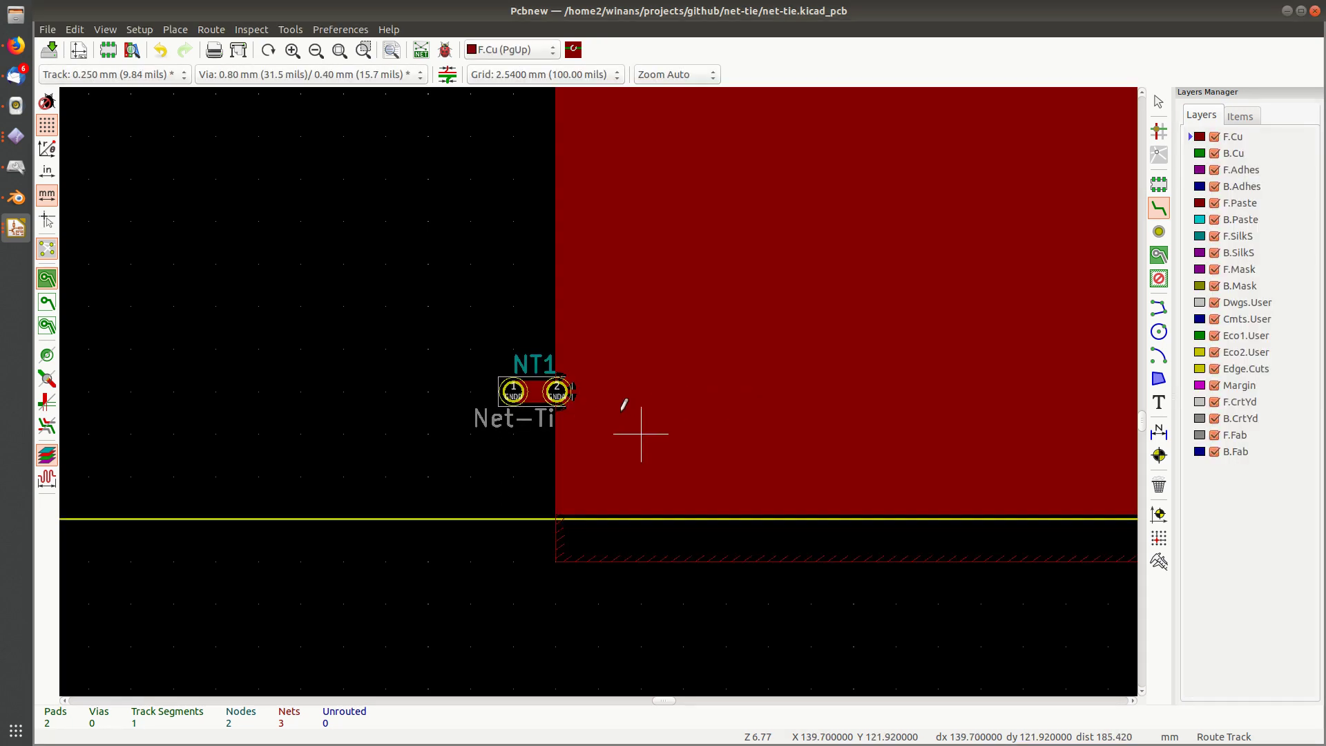
pyautogui.scroll(7, 598, 392)
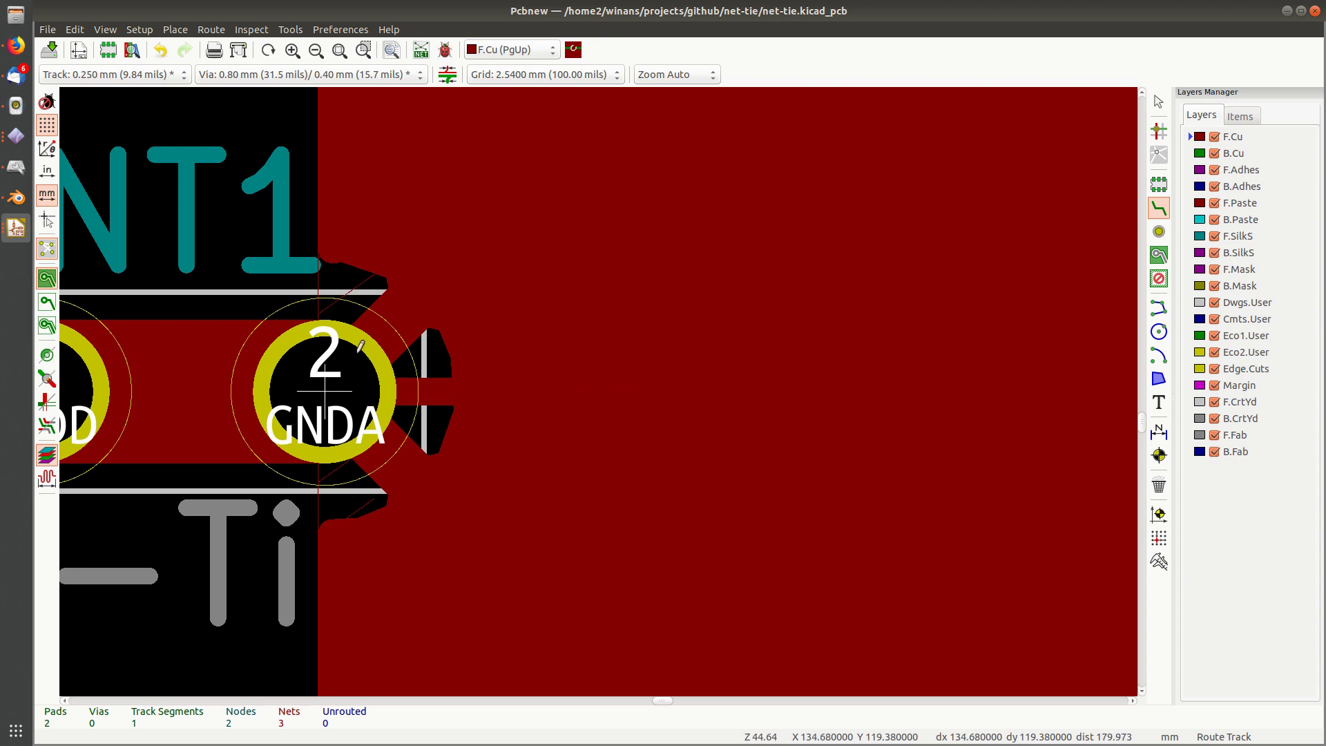
pyautogui.press('Escape')
# Save the board, then pick the Add Filled Zones tool for a new zone
pyautogui.hotkey('ctrl', 's')
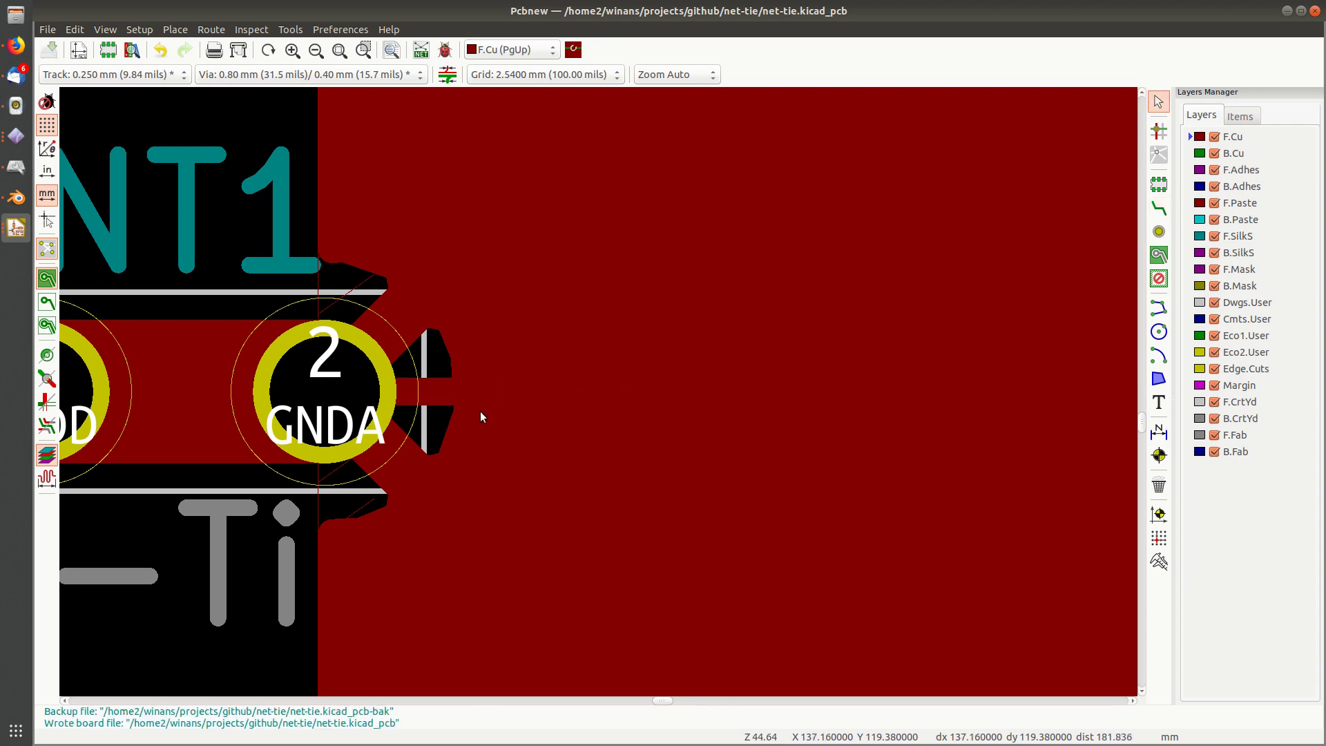
pyautogui.scroll(-5, 598, 391)
pyautogui.scroll(-1, 598, 391)
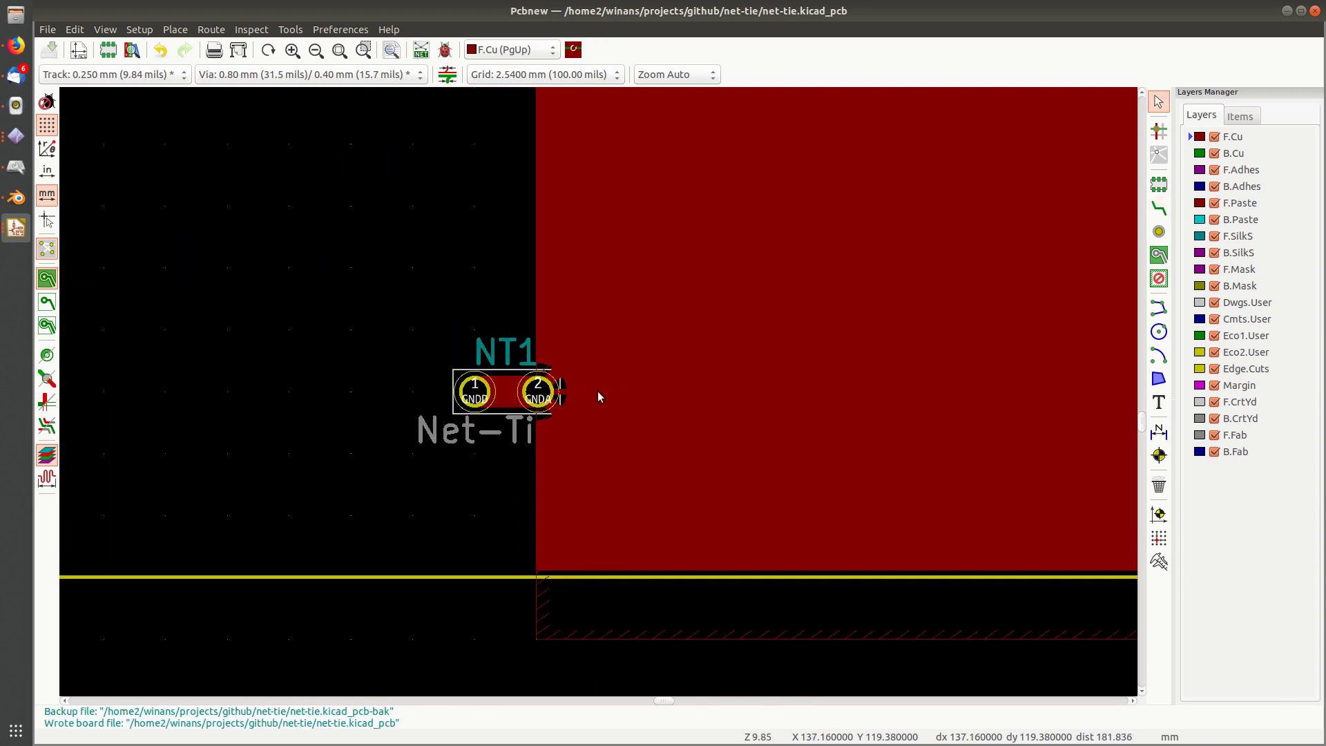
pyautogui.scroll(-4, 544, 401)
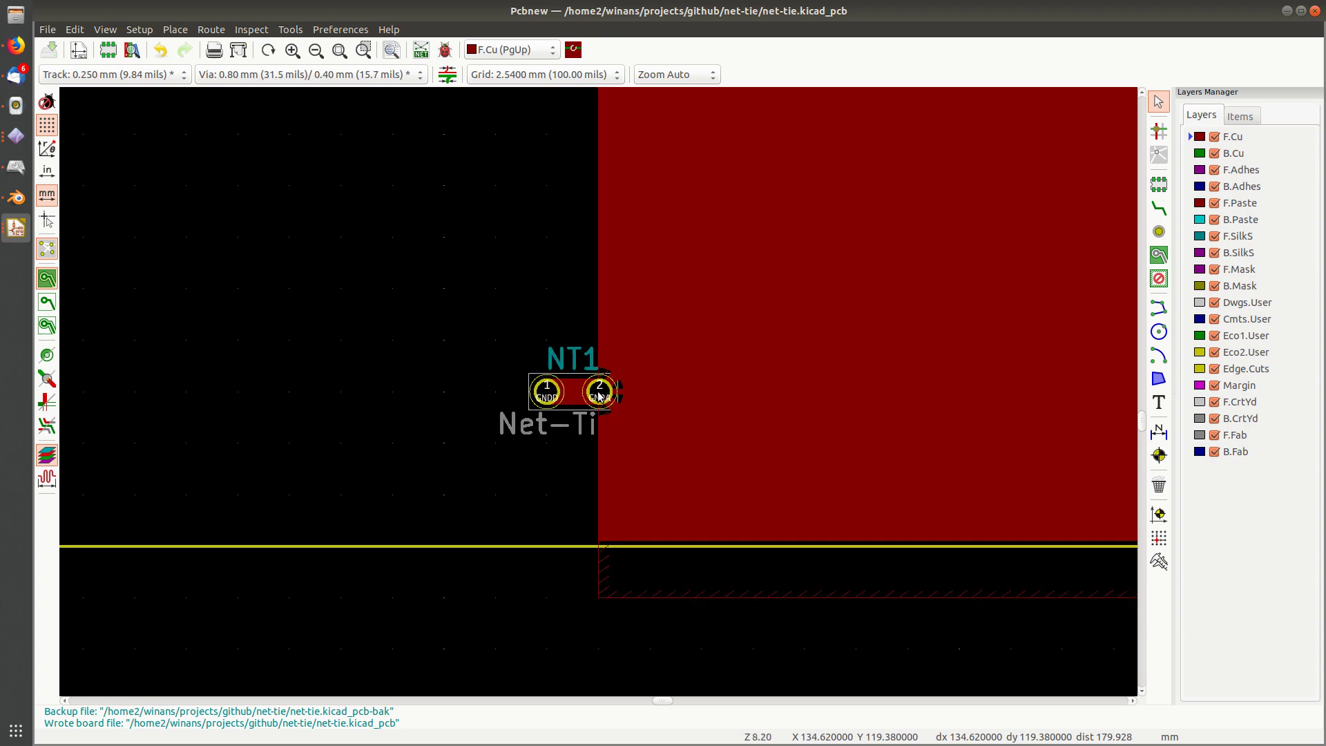
pyautogui.moveTo(637, 365); pyautogui.dragTo(681, 411, button='middle')
pyautogui.scroll(-5, 655, 340)
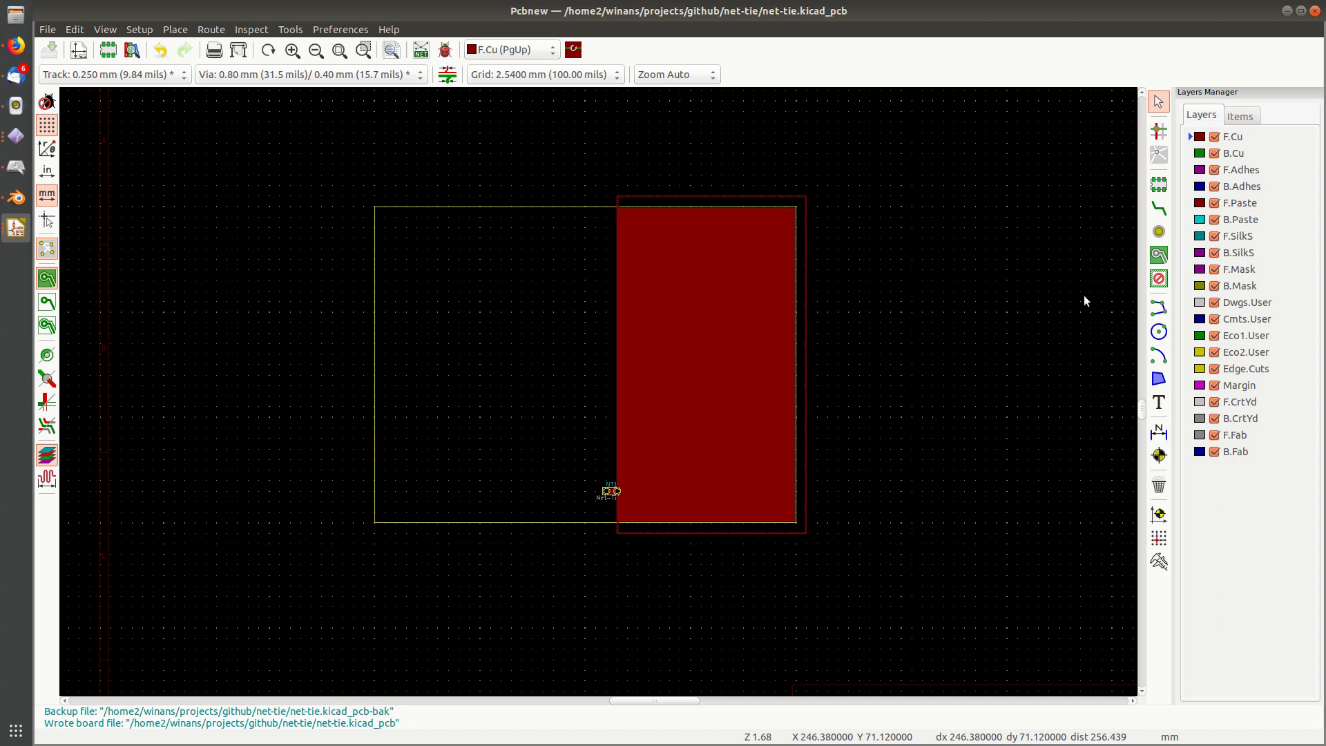
pyautogui.click(1157, 253)
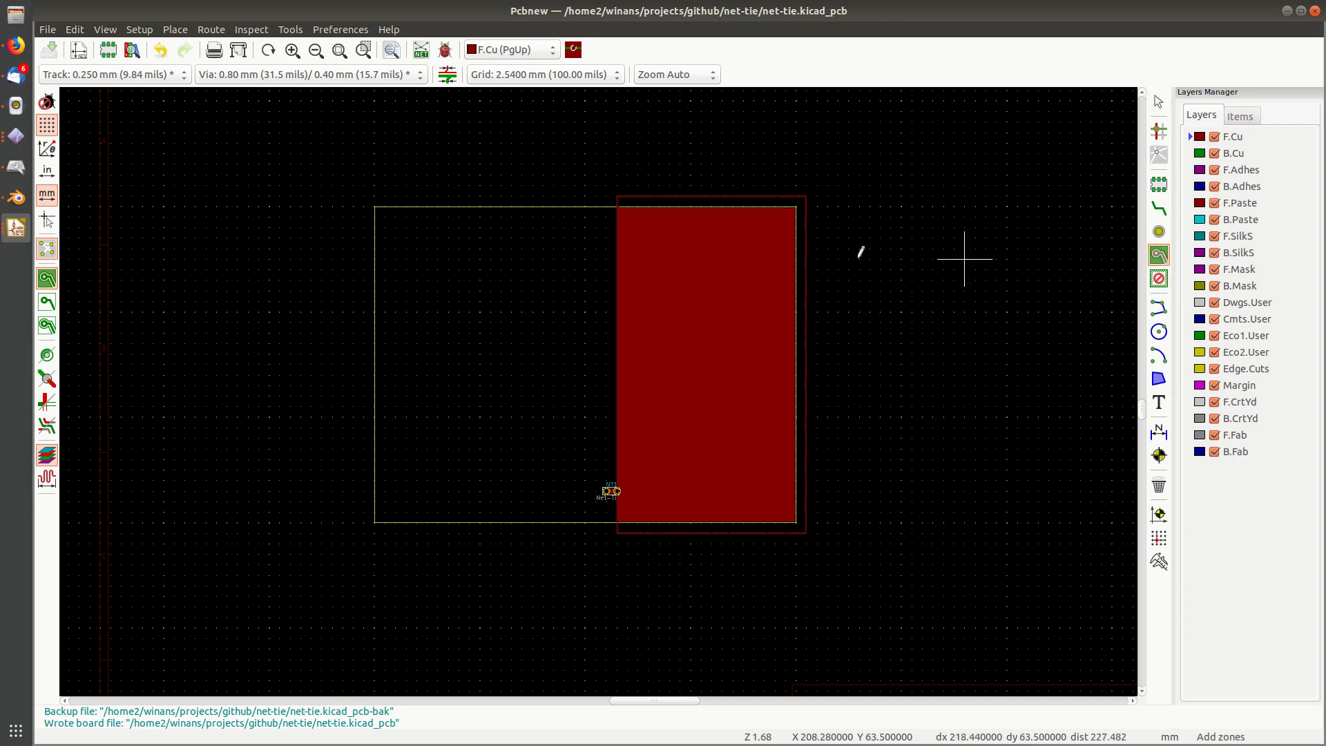
# Draw a GNDD copper zone over the board's left half and close its outline
pyautogui.click(606, 532)
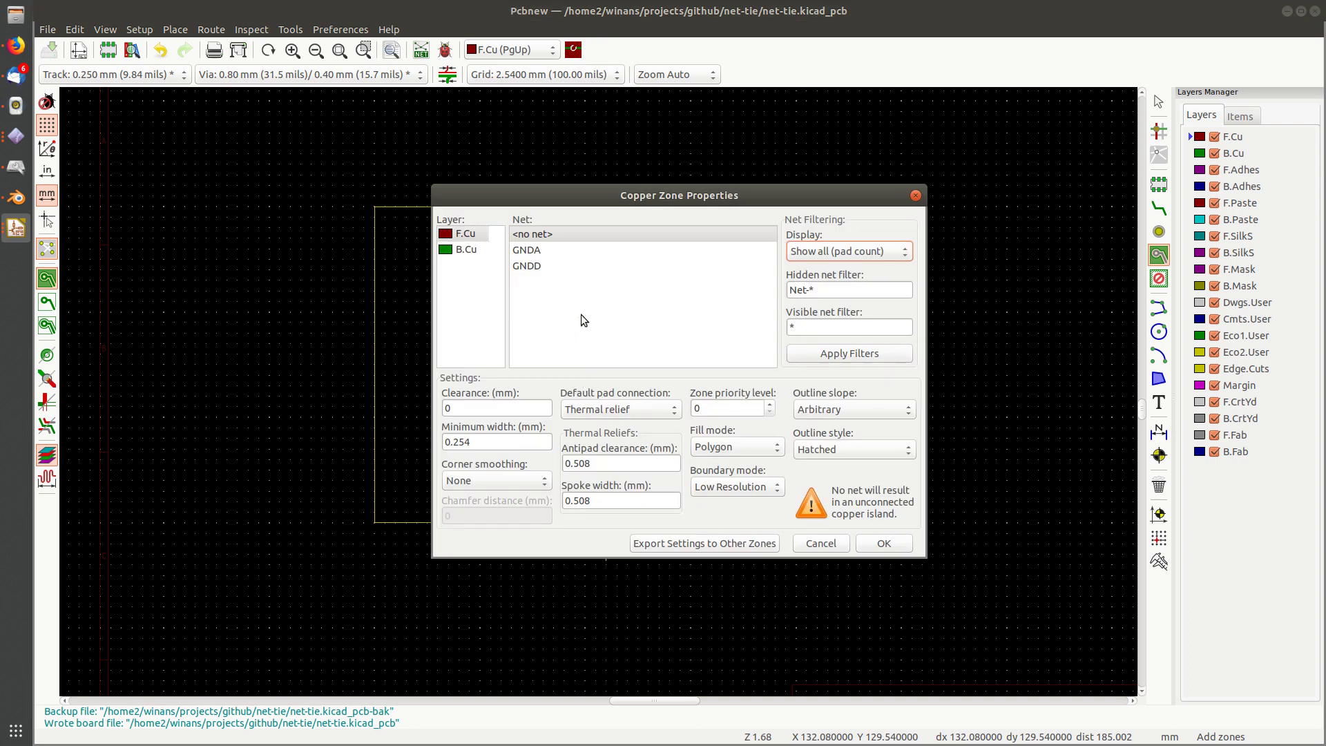
pyautogui.click(540, 268)
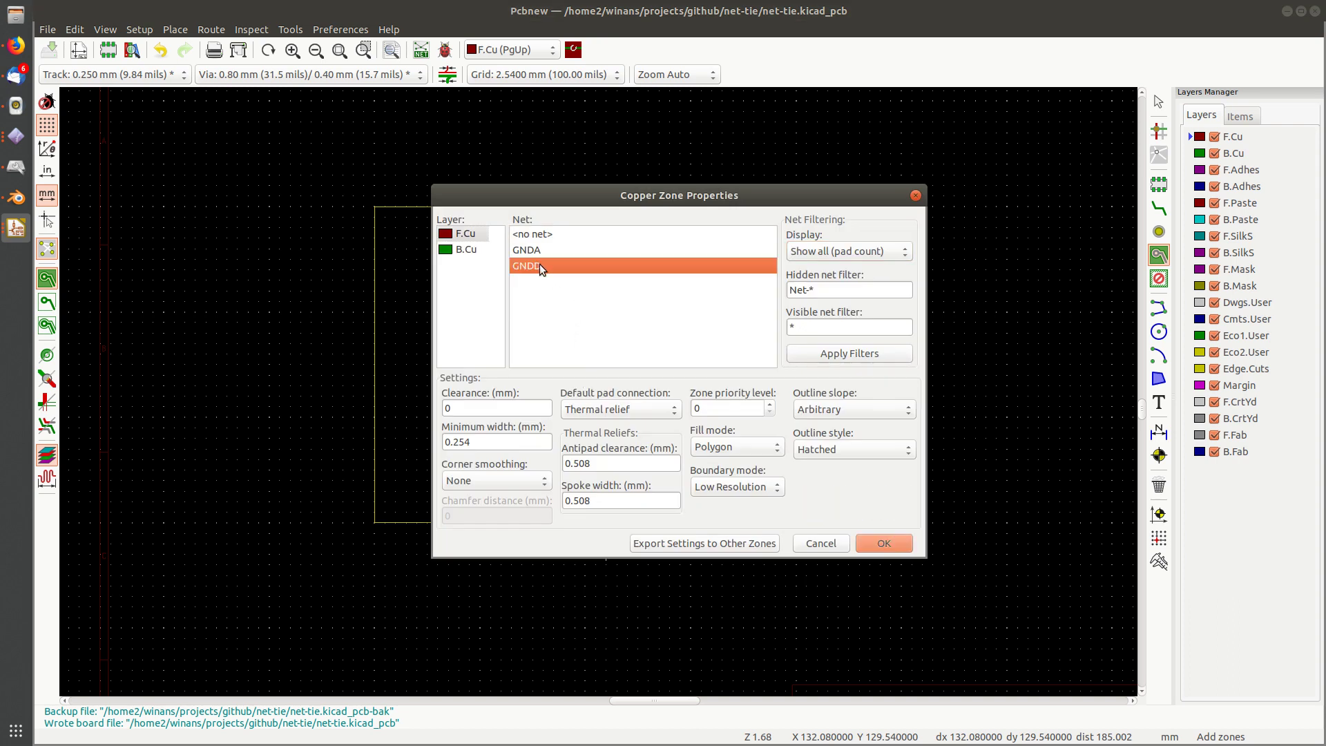
pyautogui.click(867, 551)
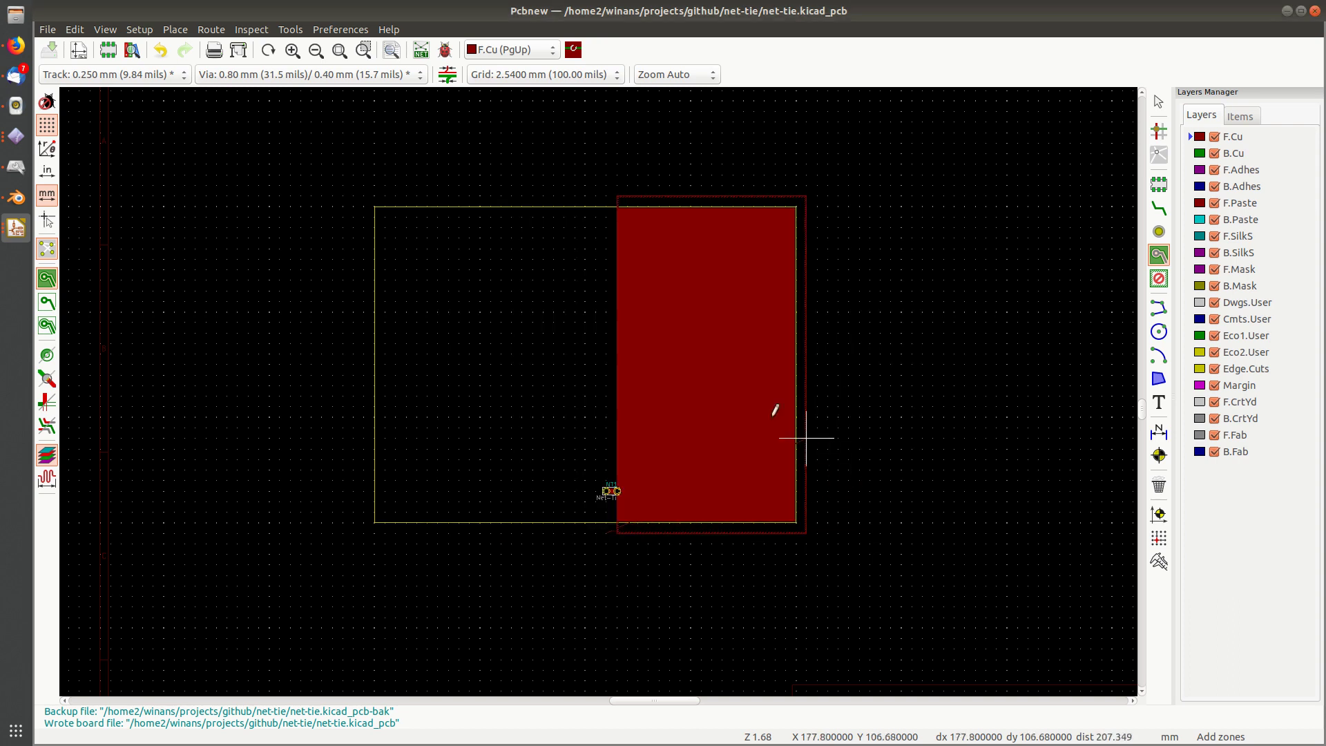
pyautogui.click(606, 195)
pyautogui.click(353, 196)
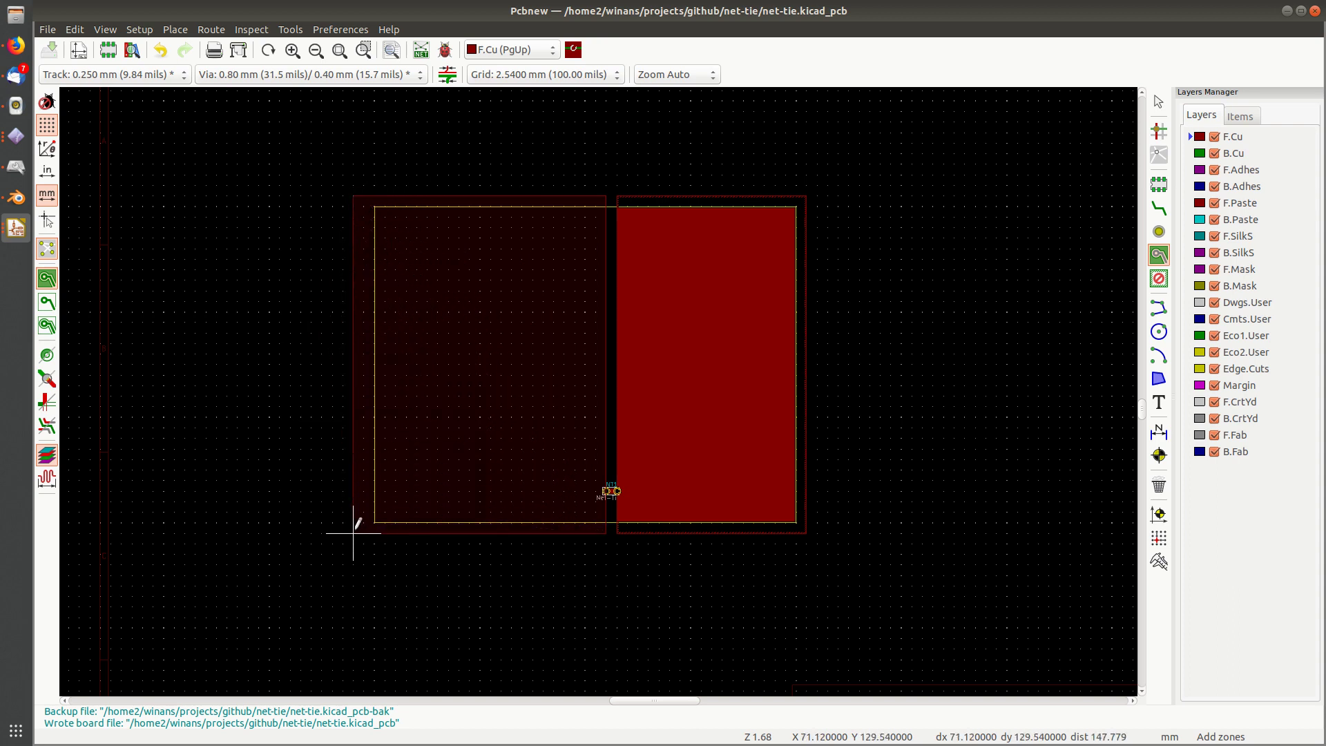
pyautogui.click(353, 532)
pyautogui.rightClick(521, 585)
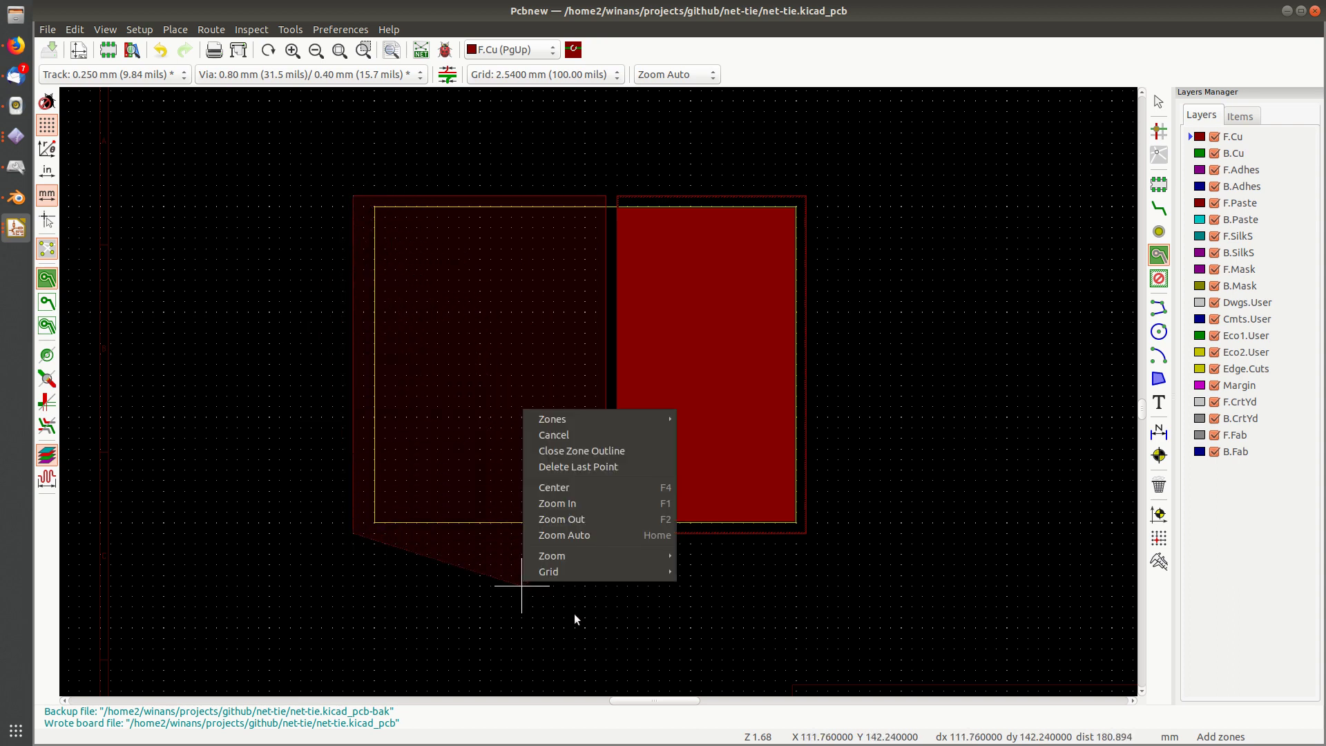
pyautogui.click(649, 459)
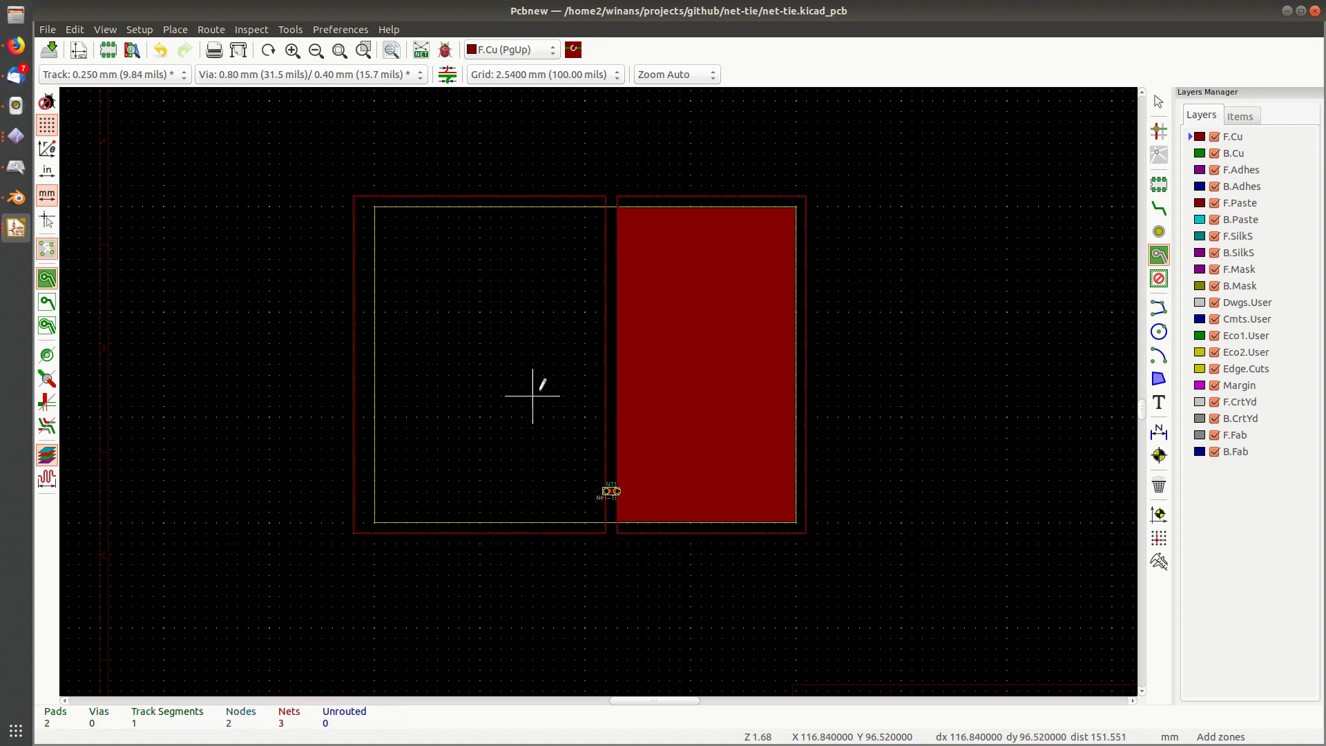
# Fill both copper pours and save the board
pyautogui.scroll(4, 539, 386)
pyautogui.scroll(-3, 598, 391)
pyautogui.press('Escape')
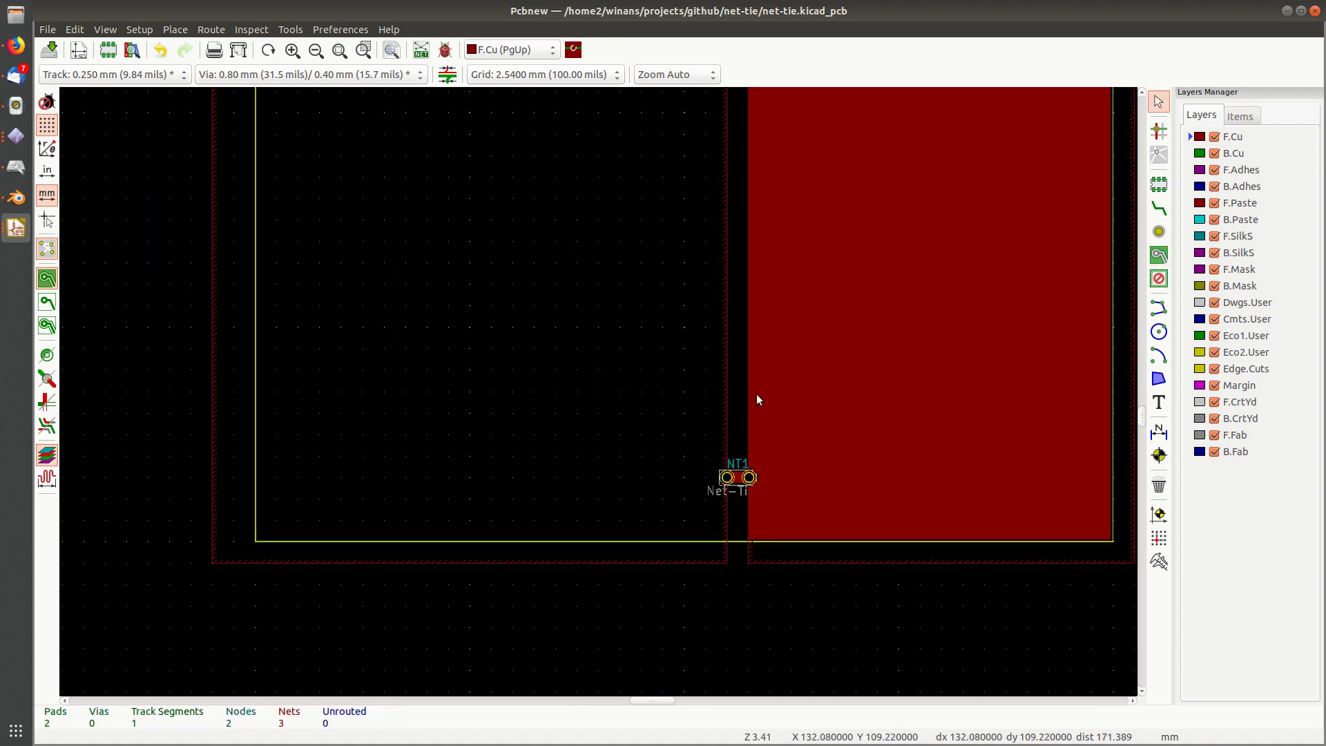
pyautogui.click(1159, 207)
pyautogui.click(726, 476)
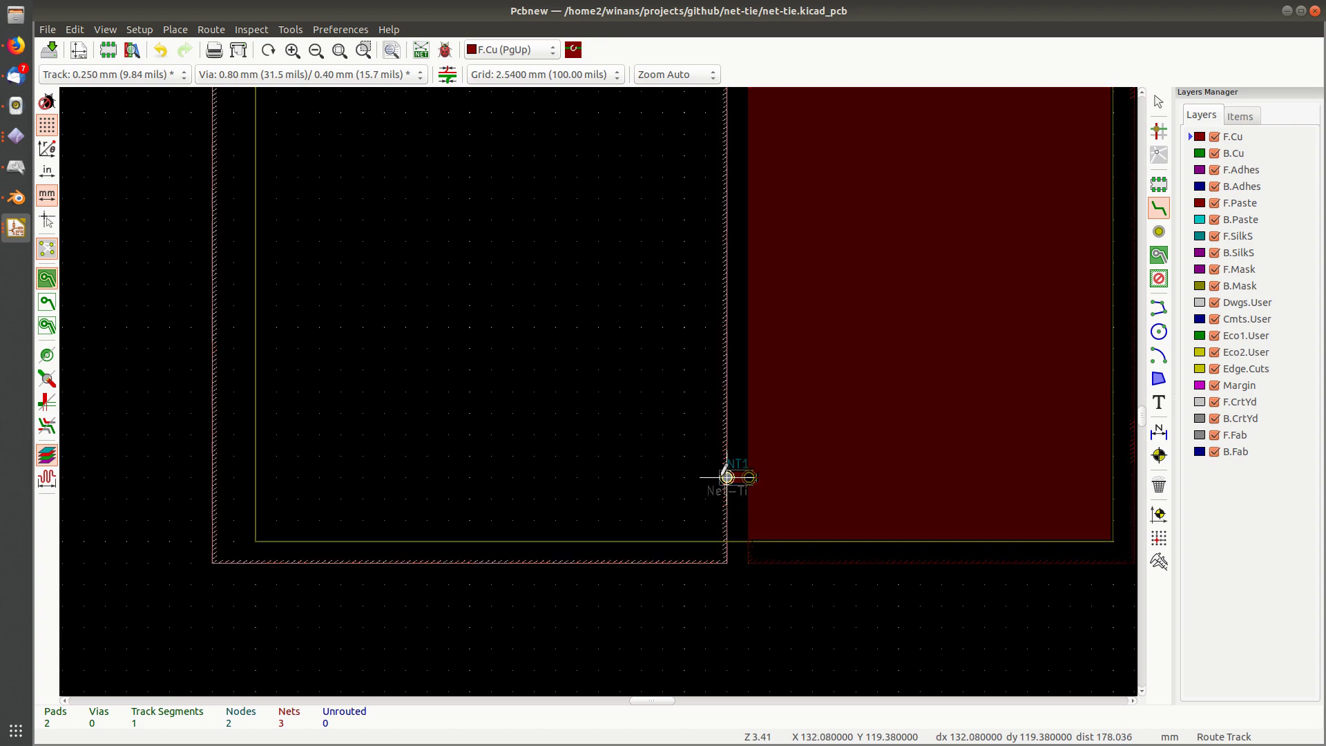
pyautogui.press('Escape')
pyautogui.press('Escape')
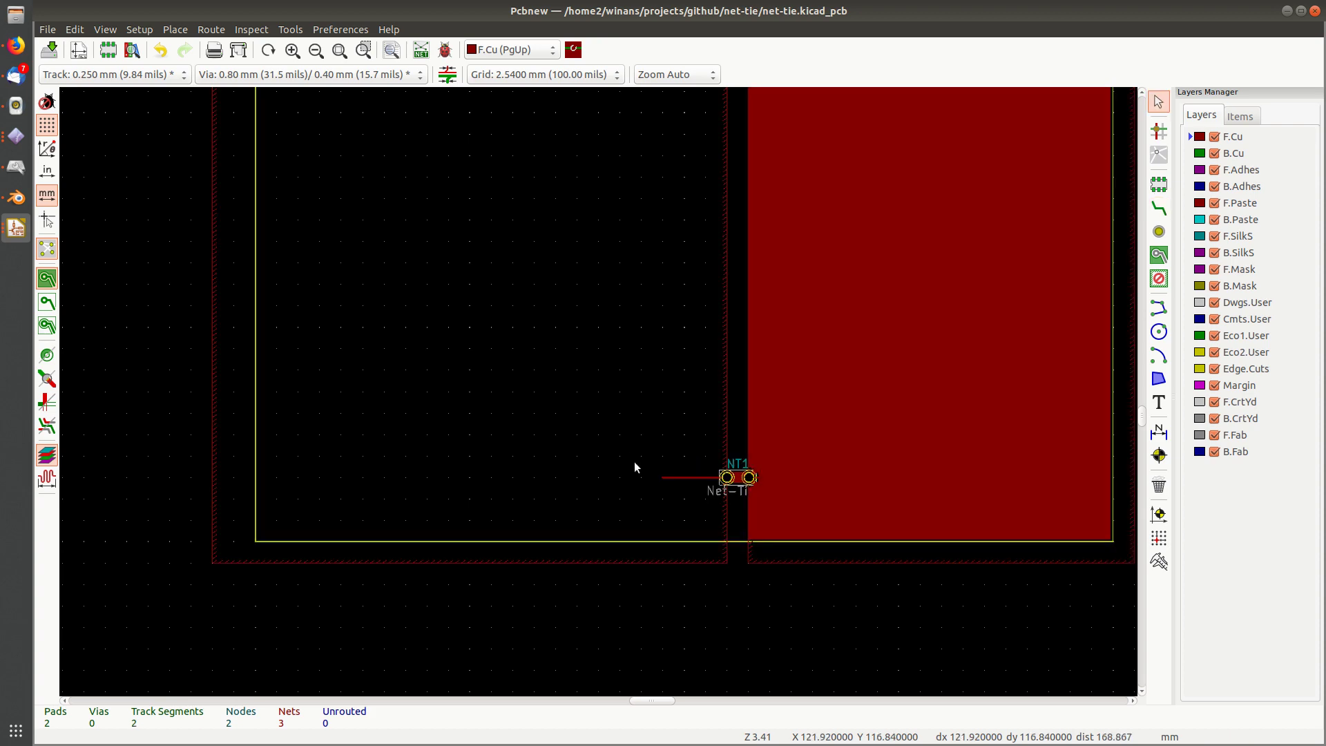
pyautogui.press('b')
pyautogui.scroll(-3, 634, 458)
pyautogui.click(633, 386)
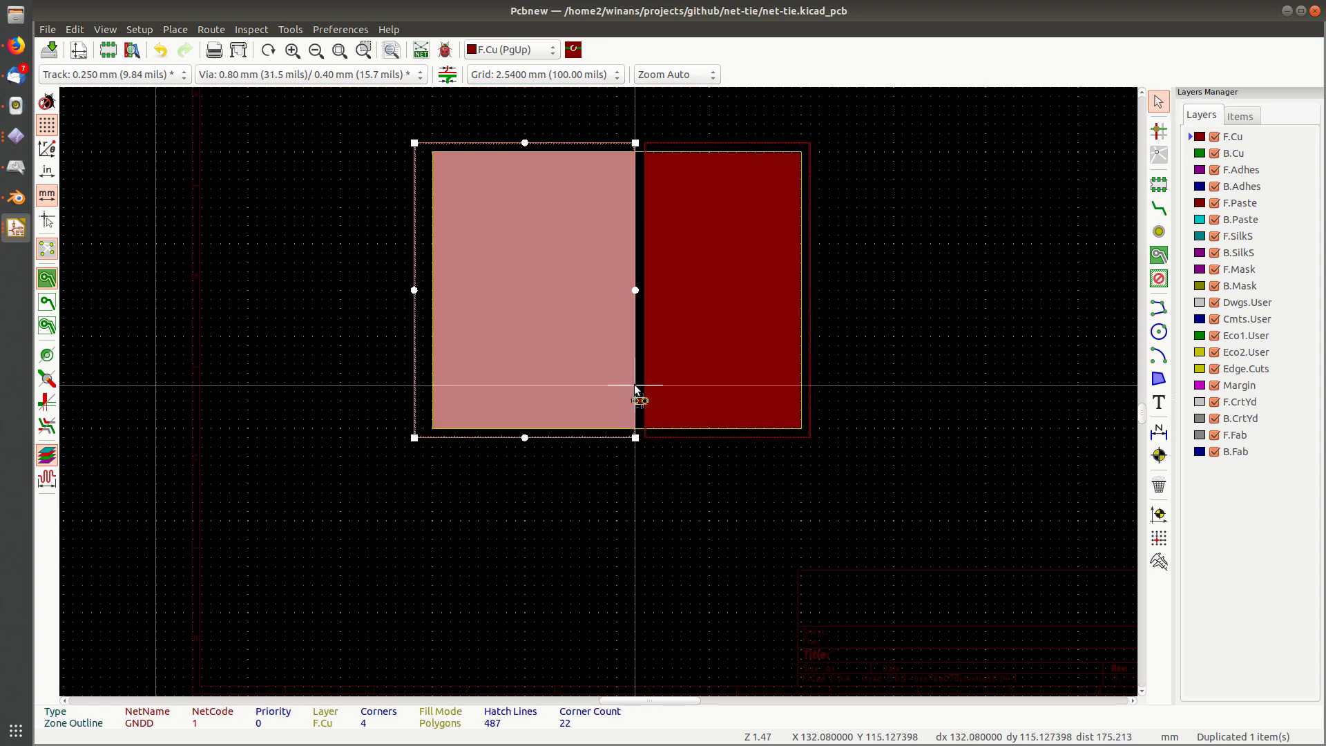
pyautogui.hotkey('ctrl', 'd')
pyautogui.hotkey('ctrl', 's')
# Pan and zoom to centre the whole board with both pours around NT1
pyautogui.scroll(10, 610, 404)
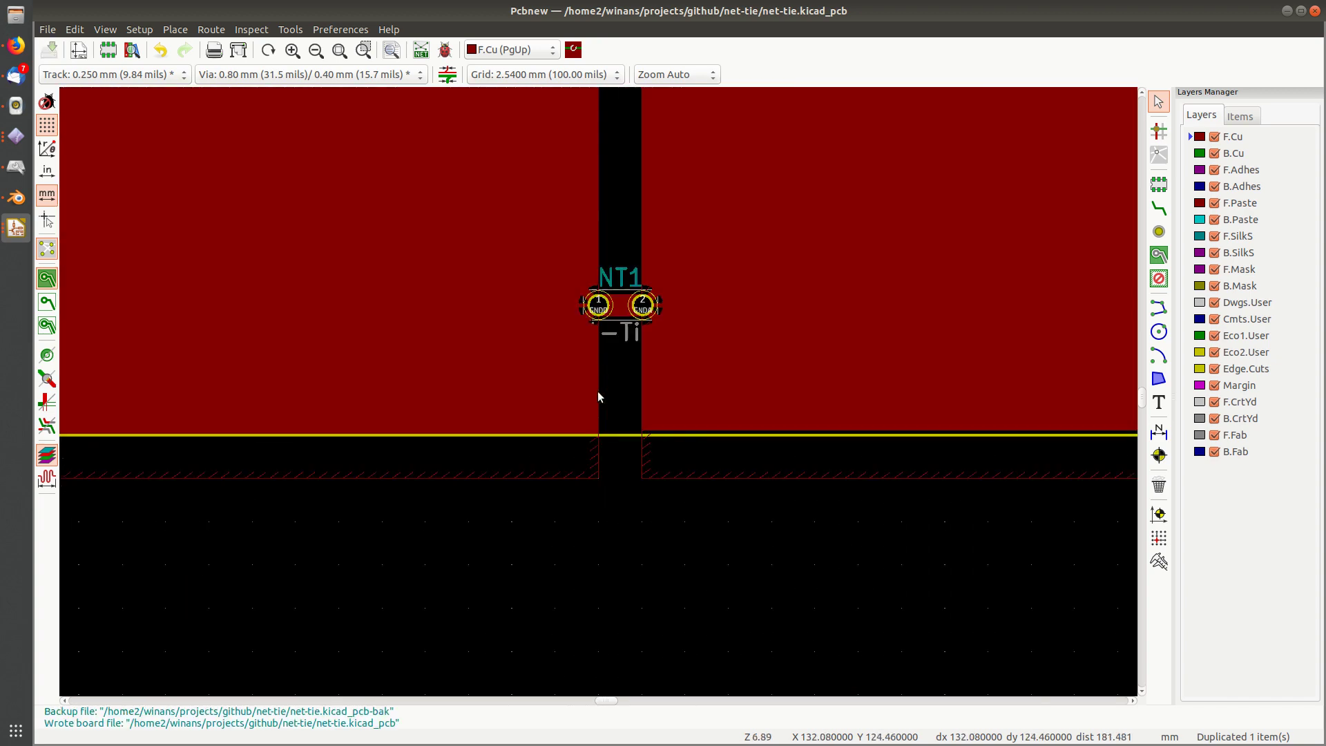
pyautogui.scroll(-3, 598, 391)
pyautogui.scroll(-2, 598, 390)
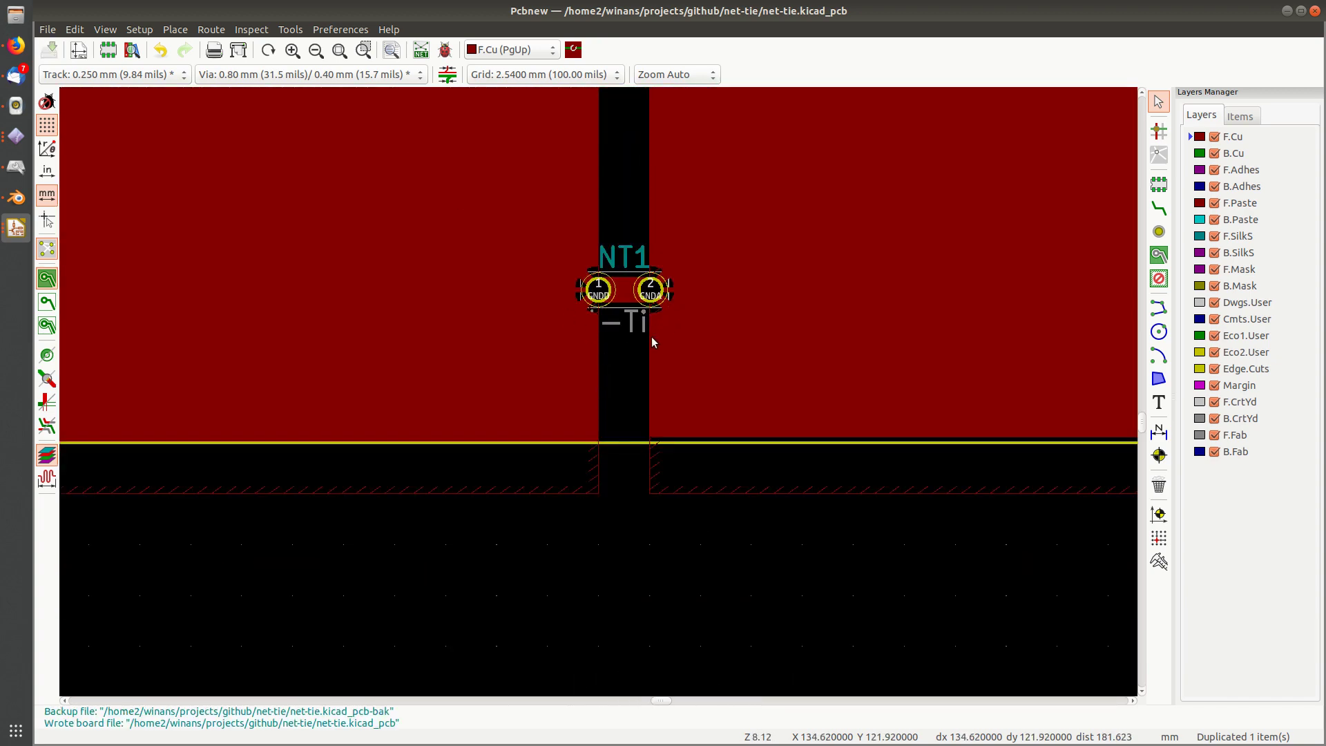
pyautogui.moveTo(652, 337); pyautogui.dragTo(569, 380, button='middle')
pyautogui.scroll(-4, 545, 374)
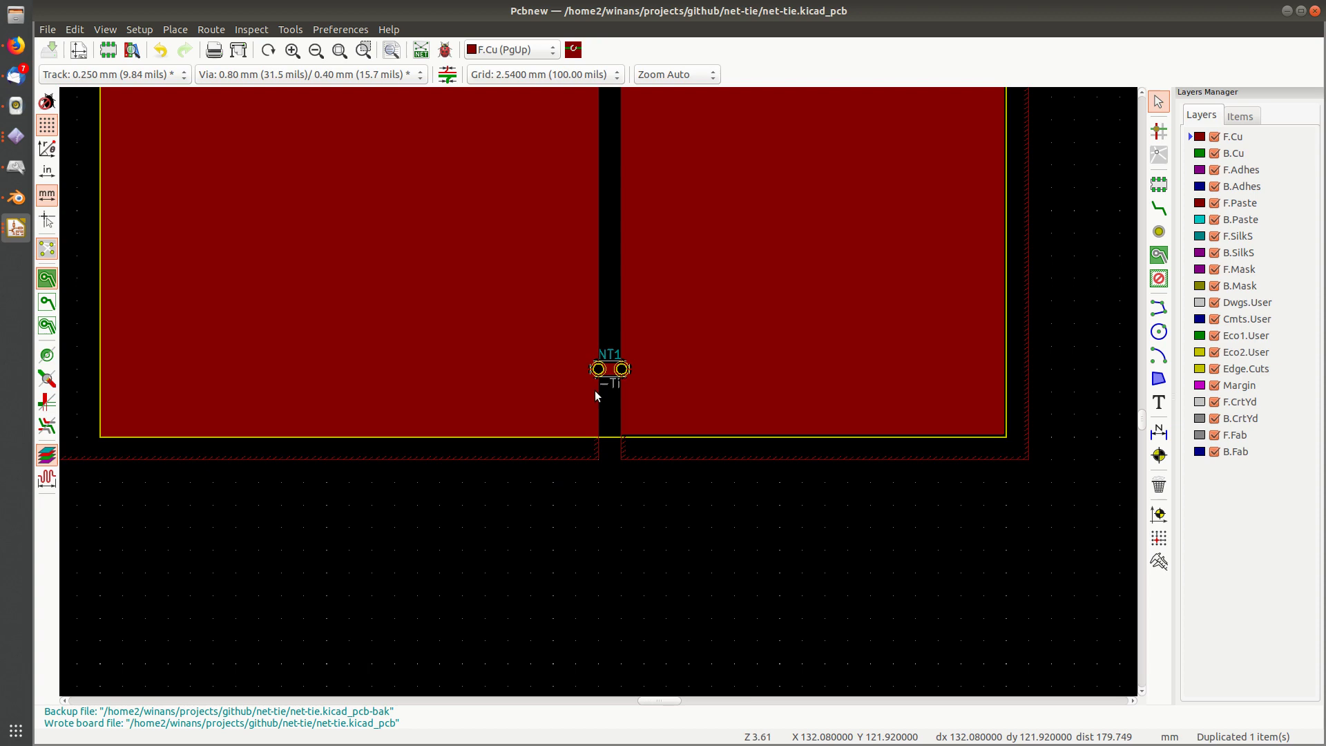
pyautogui.moveTo(611, 317); pyautogui.dragTo(635, 528, button='middle')
pyautogui.scroll(-2, 635, 529)
pyautogui.moveTo(592, 343); pyautogui.dragTo(598, 393, button='middle')
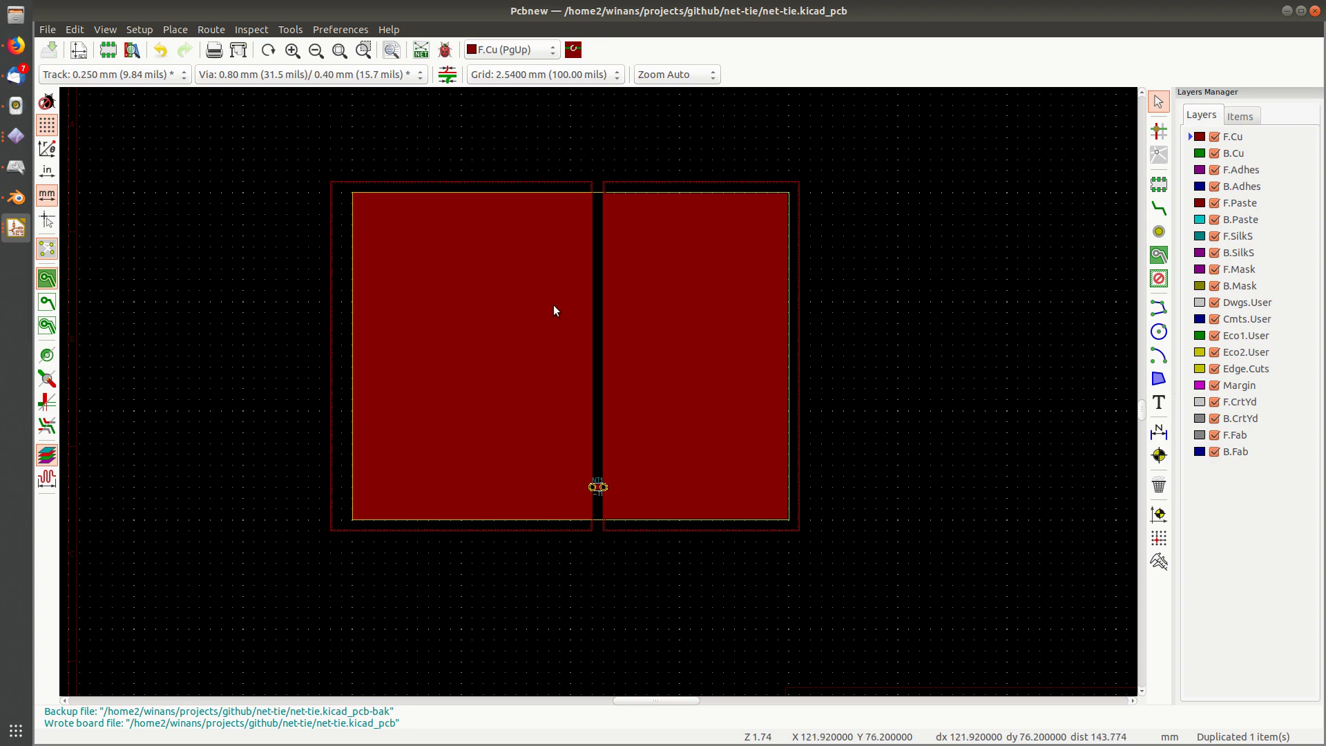
# In the schematic editor, place a generic resistor R left of the net tie
pyautogui.hotkey('alt', 'Tab')
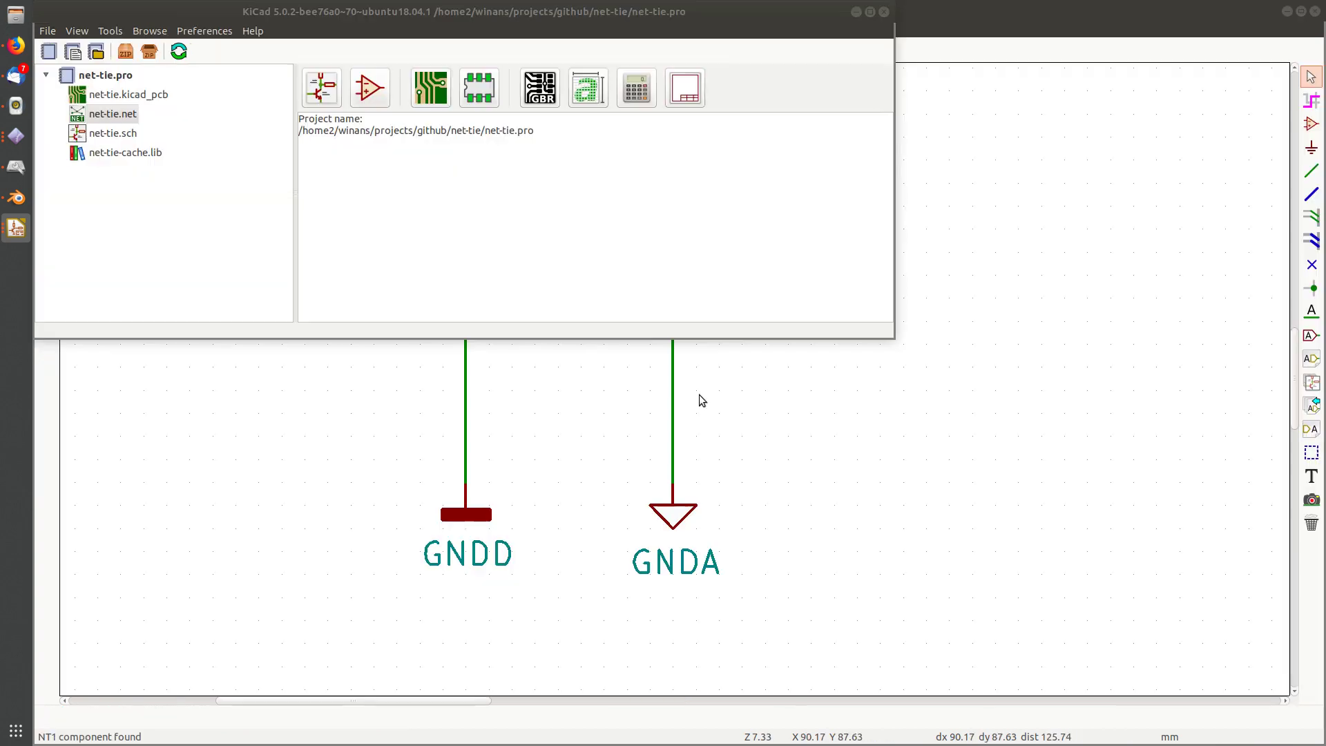
pyautogui.click(799, 433)
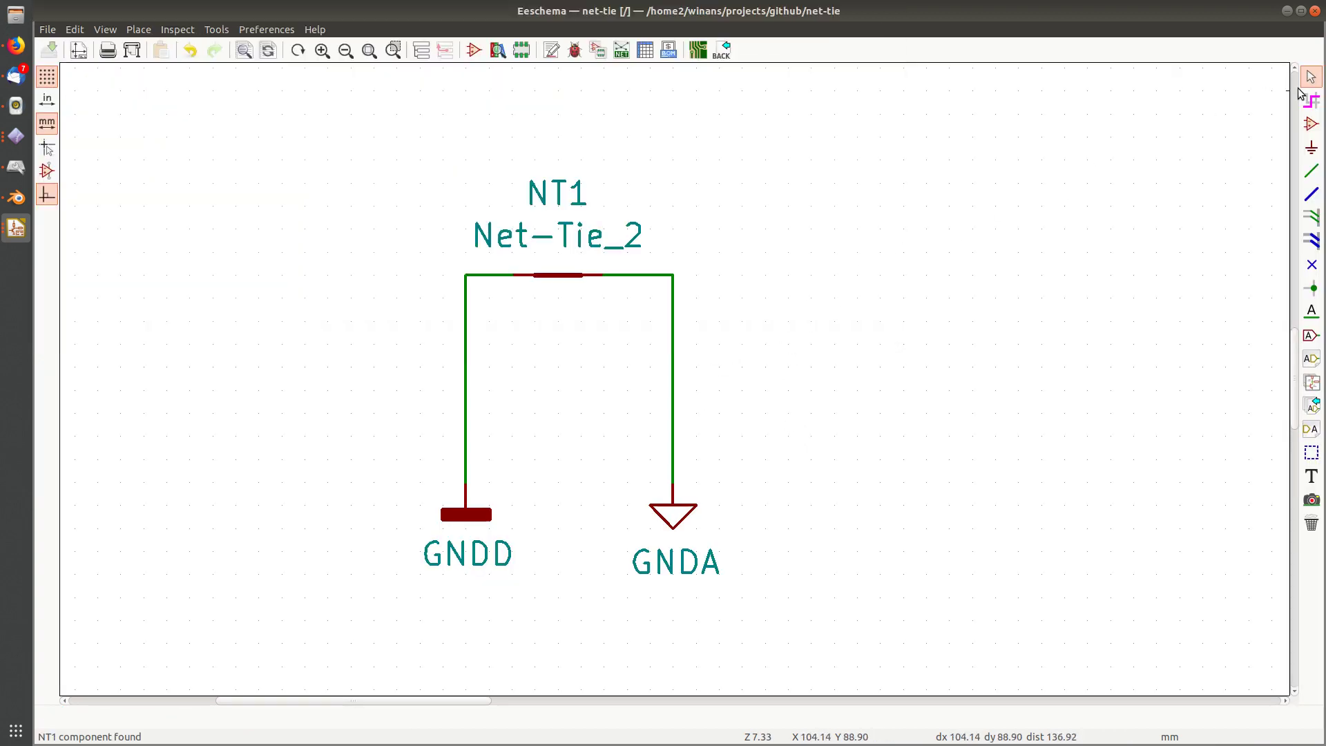
pyautogui.click(1313, 130)
pyautogui.scroll(-2, 845, 446)
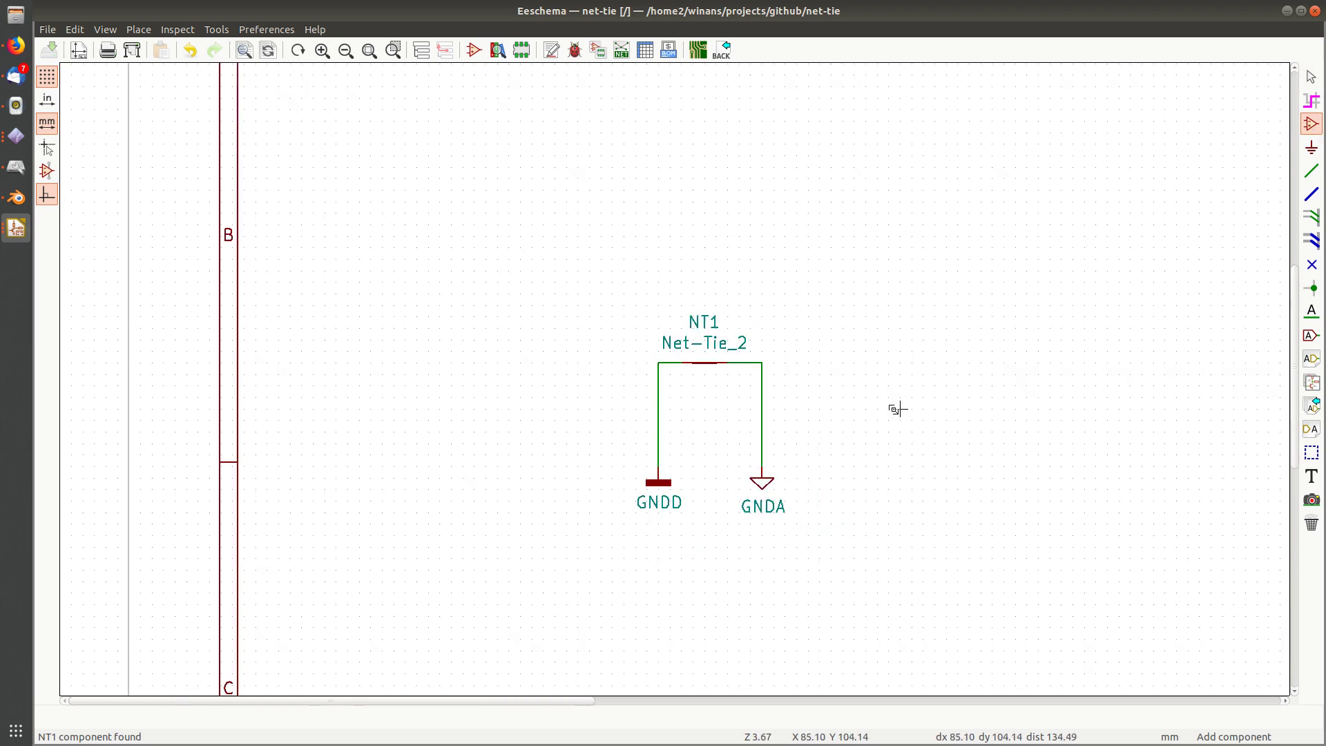
pyautogui.moveTo(893, 406); pyautogui.dragTo(661, 428, button='middle')
pyautogui.click(661, 318)
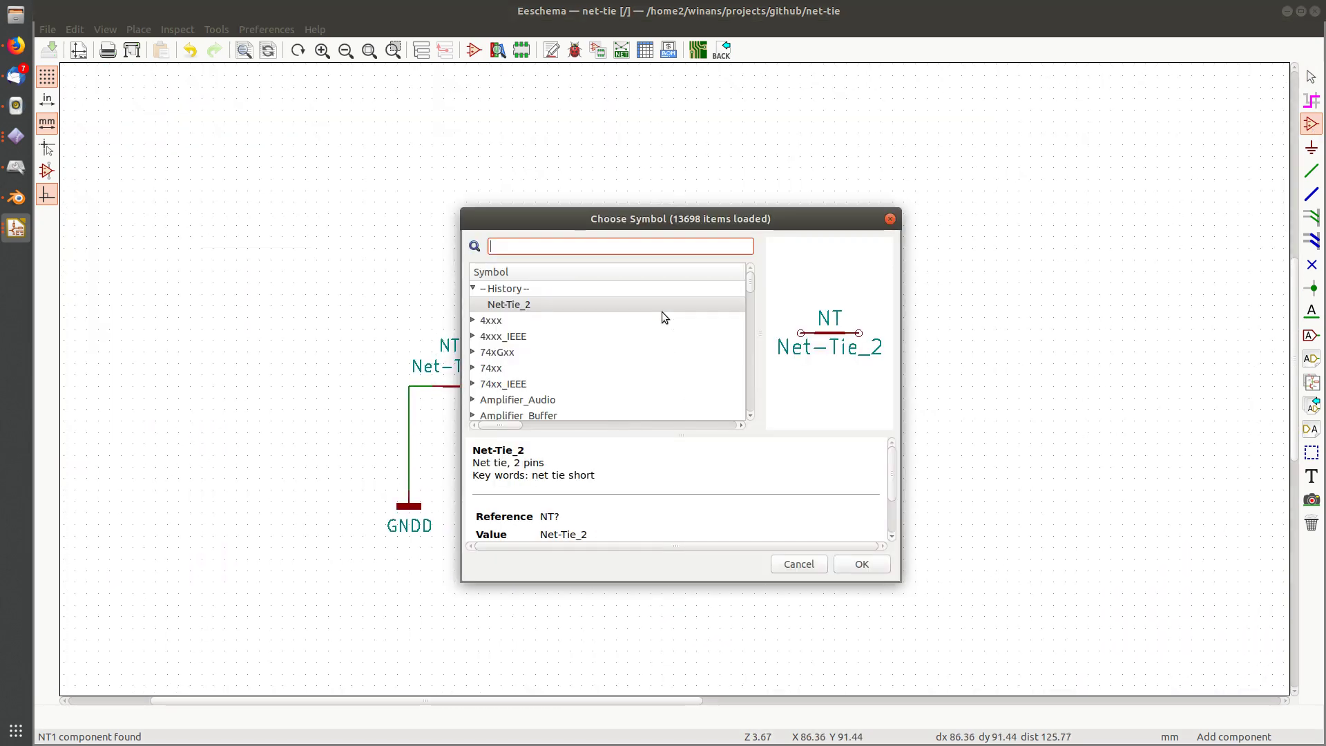
pyautogui.write('resis')
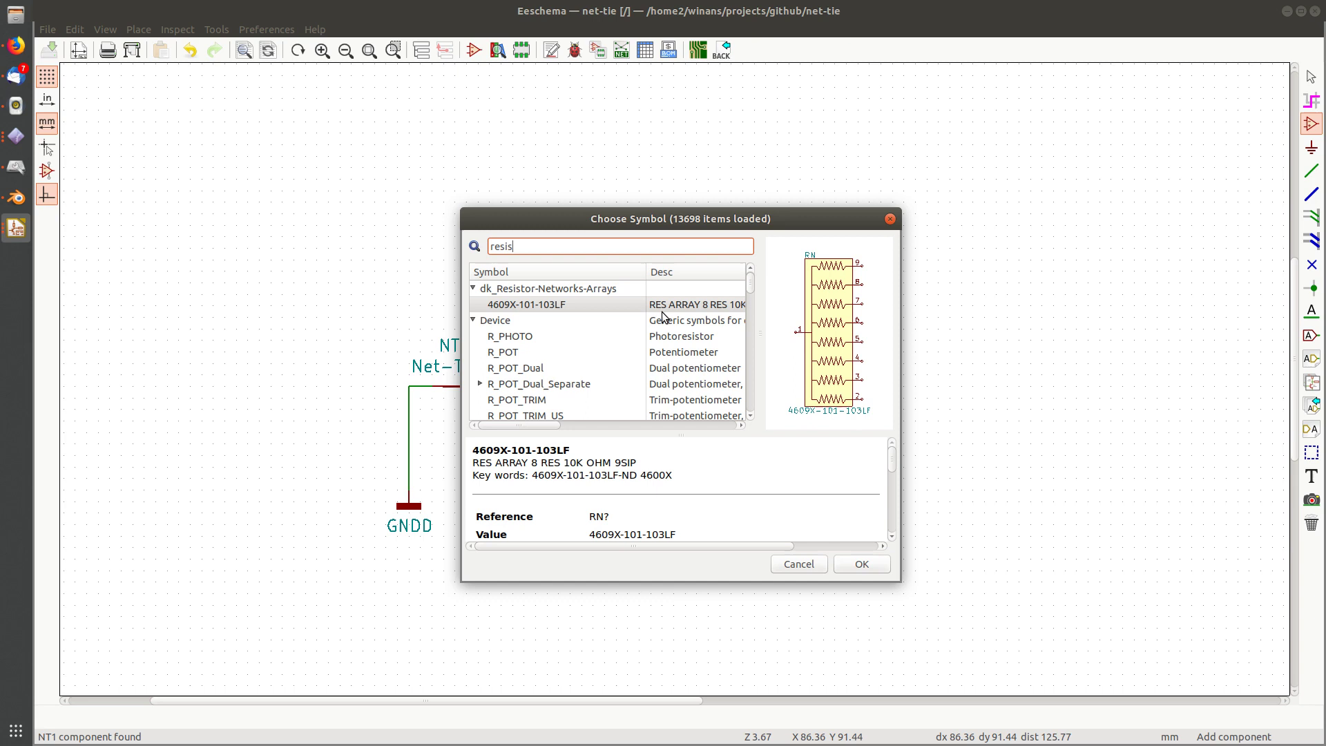
pyautogui.scroll(-5, 561, 354)
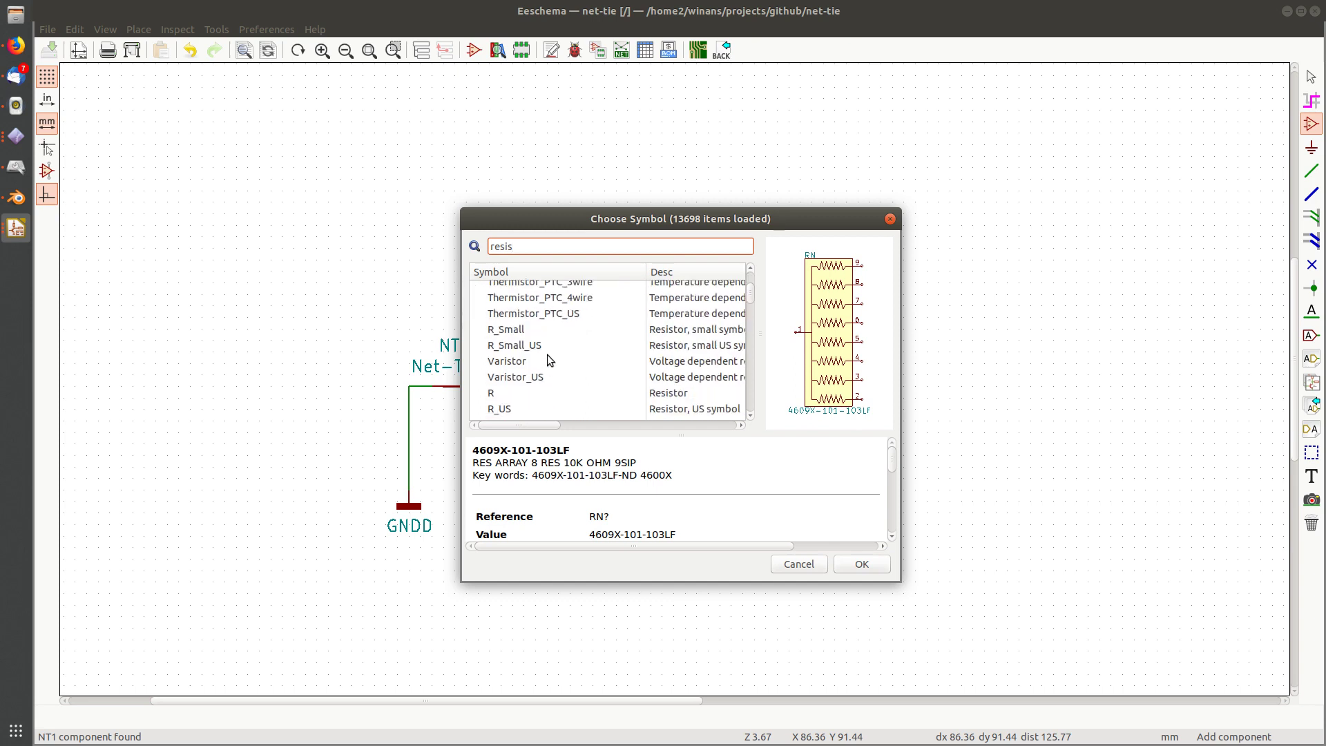
pyautogui.click(527, 394)
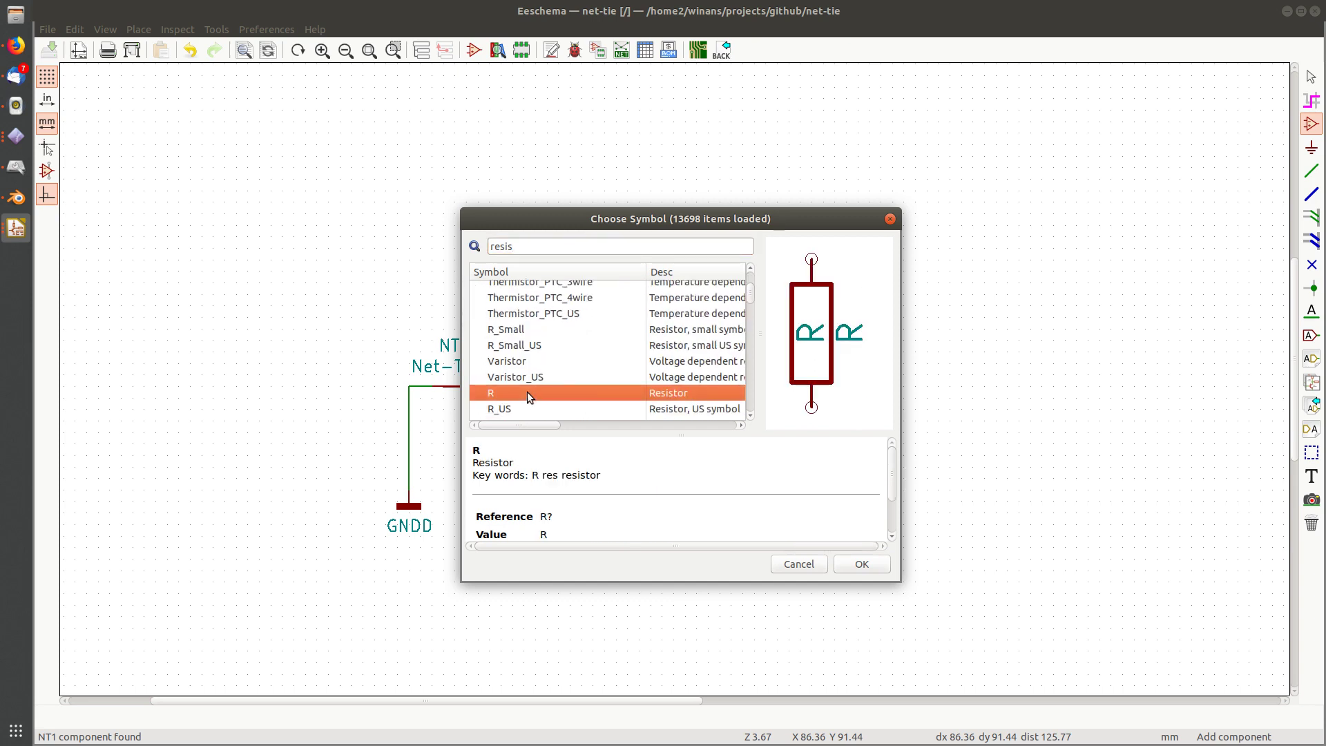
pyautogui.click(874, 563)
pyautogui.click(304, 302)
pyautogui.press('Escape')
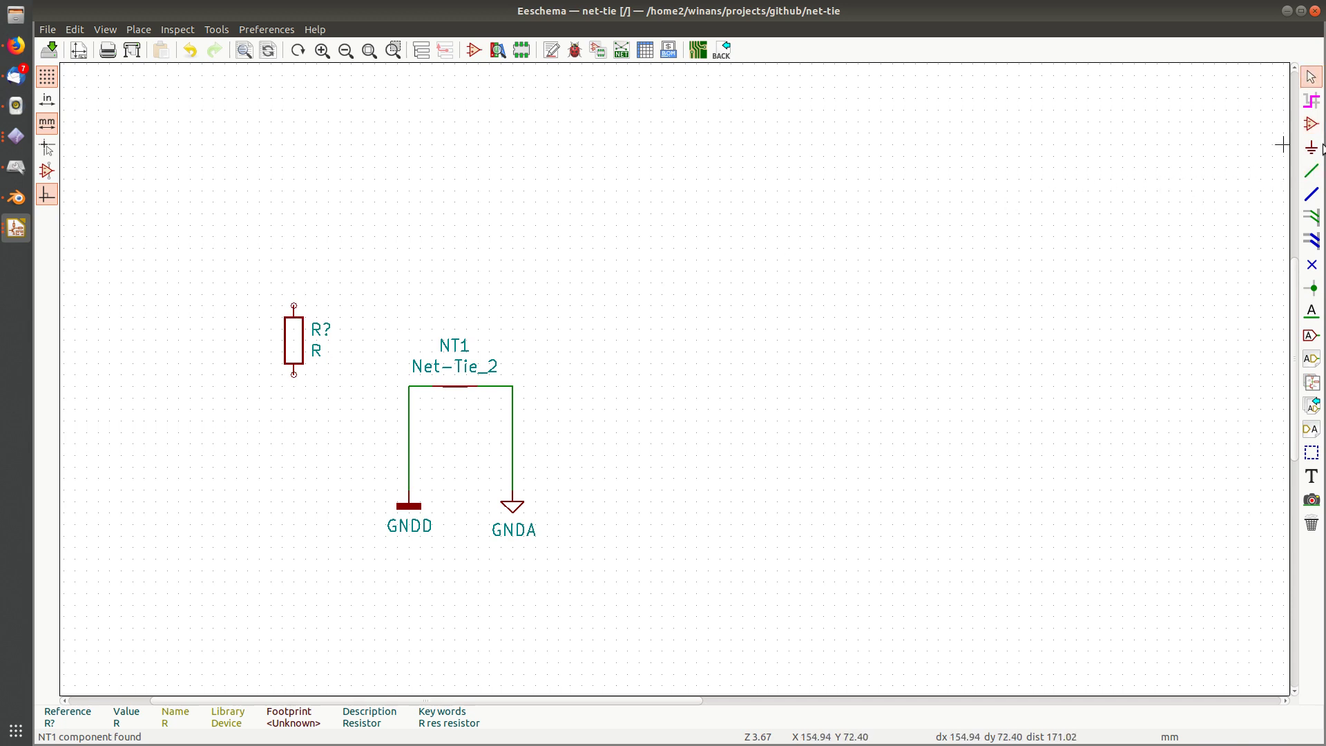
# Wire the resistor's bottom pin to the GNDD wire
pyautogui.click(1311, 171)
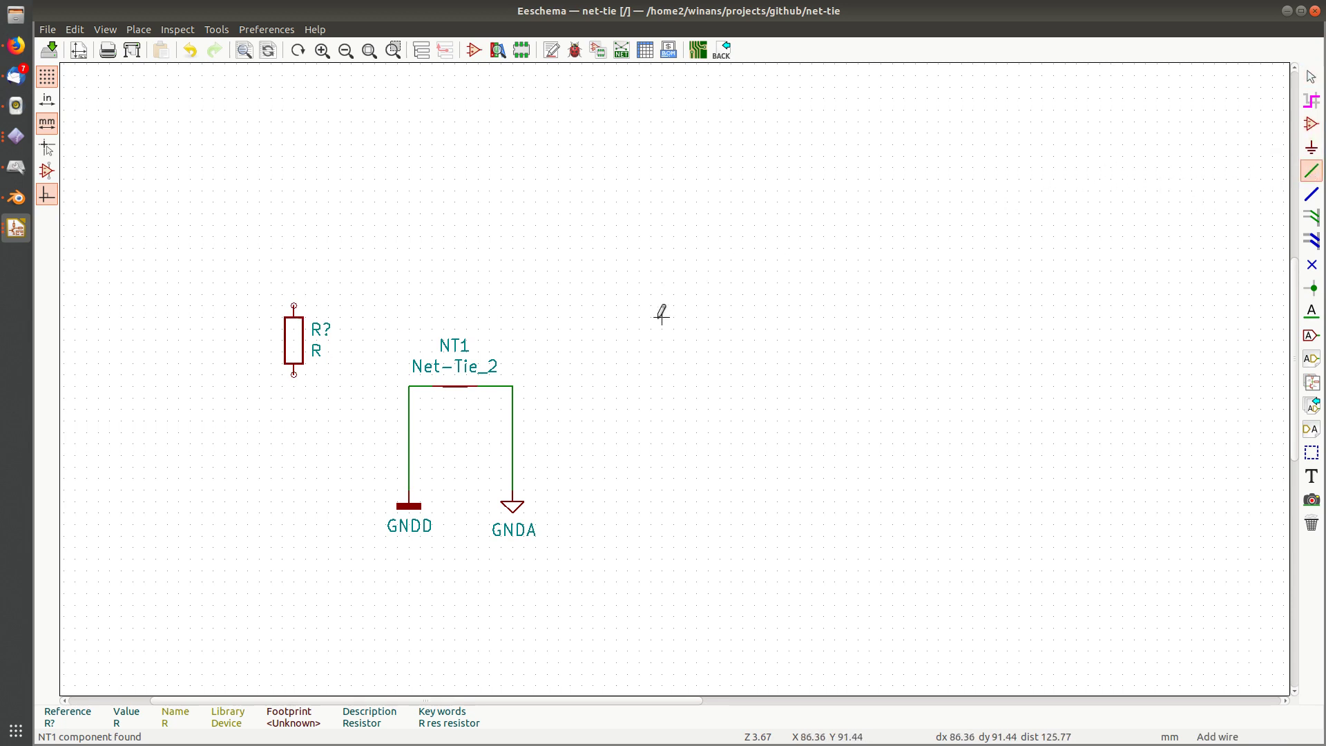
pyautogui.click(293, 373)
pyautogui.click(408, 420)
pyautogui.press('Escape')
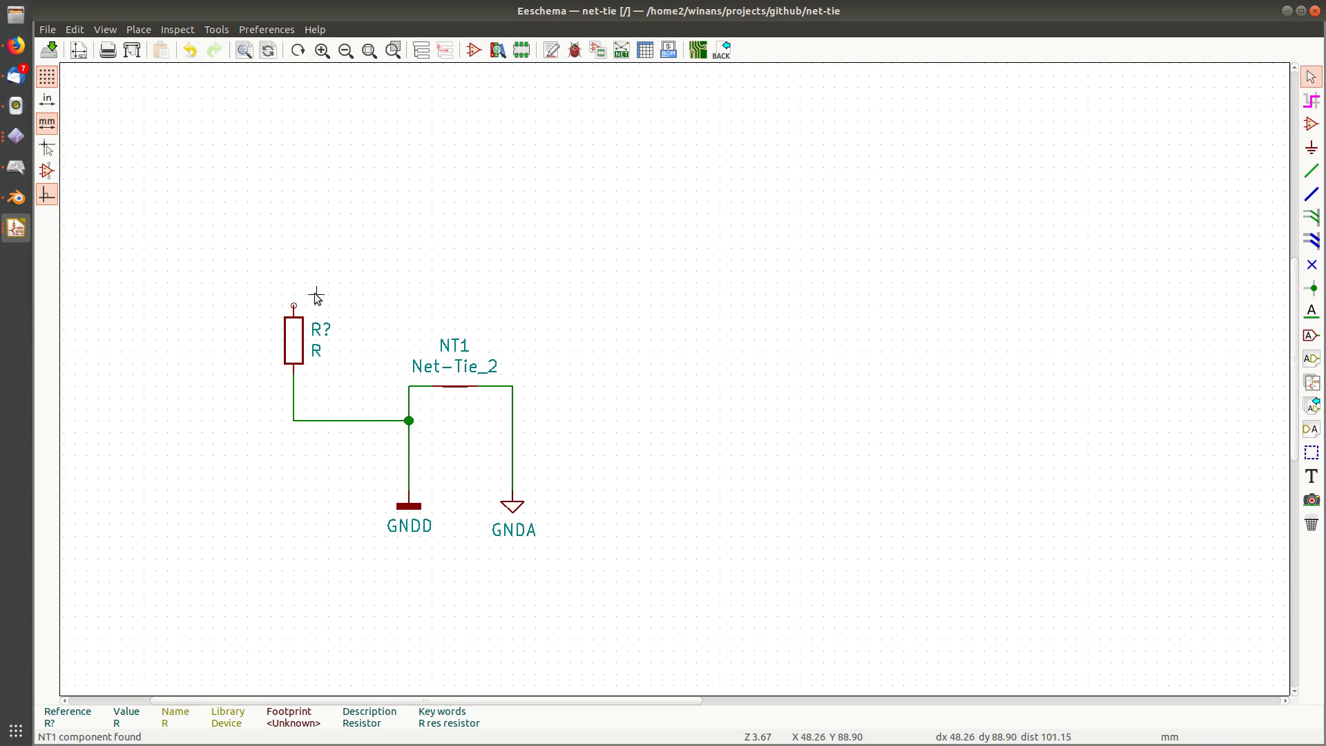
# Add a VCC power symbol above the resistor and wire it to the top pin
pyautogui.click(1311, 147)
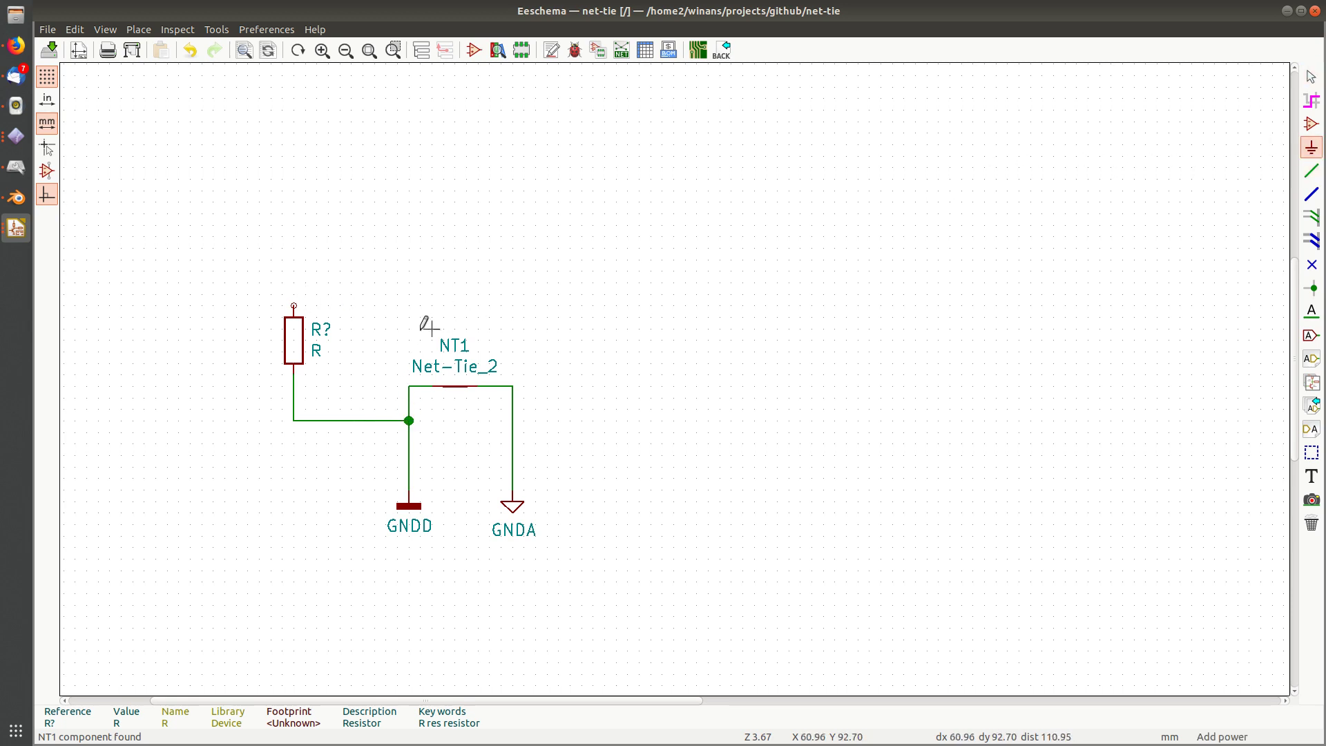
pyautogui.click(293, 305)
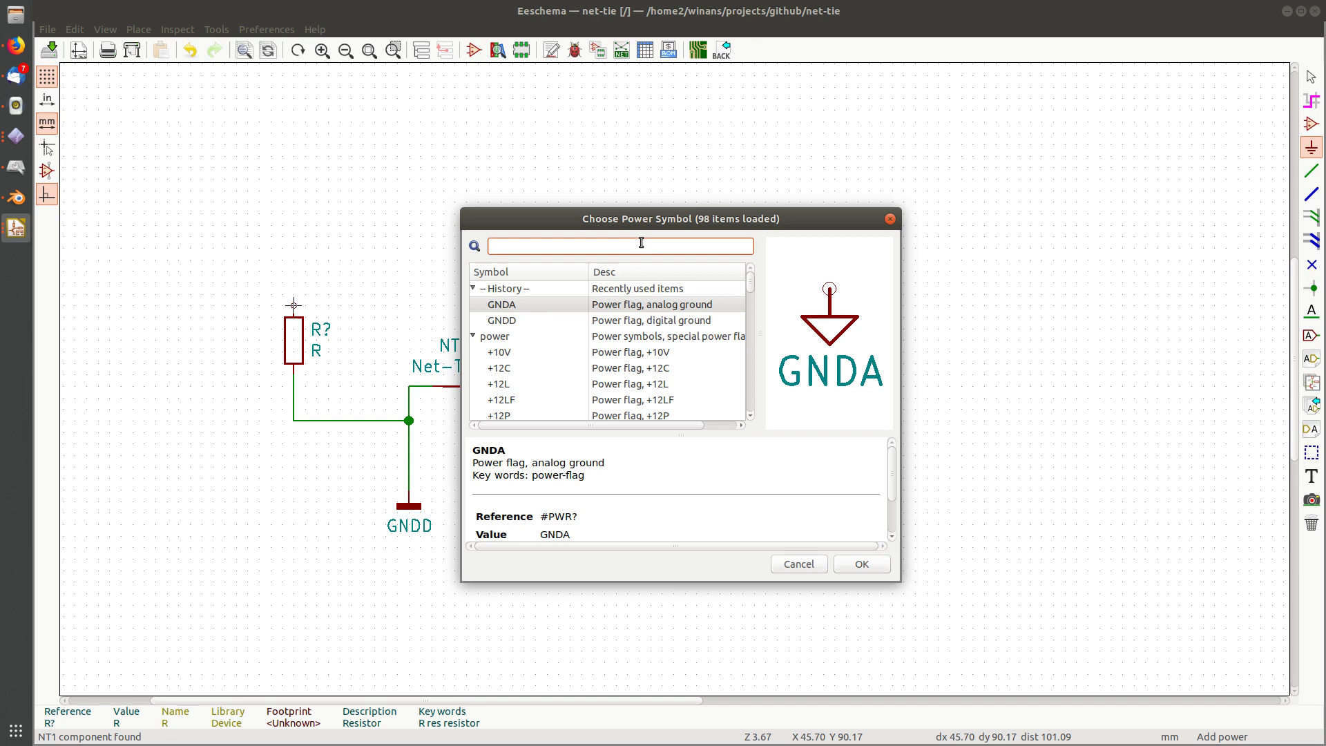
pyautogui.write('vcc')
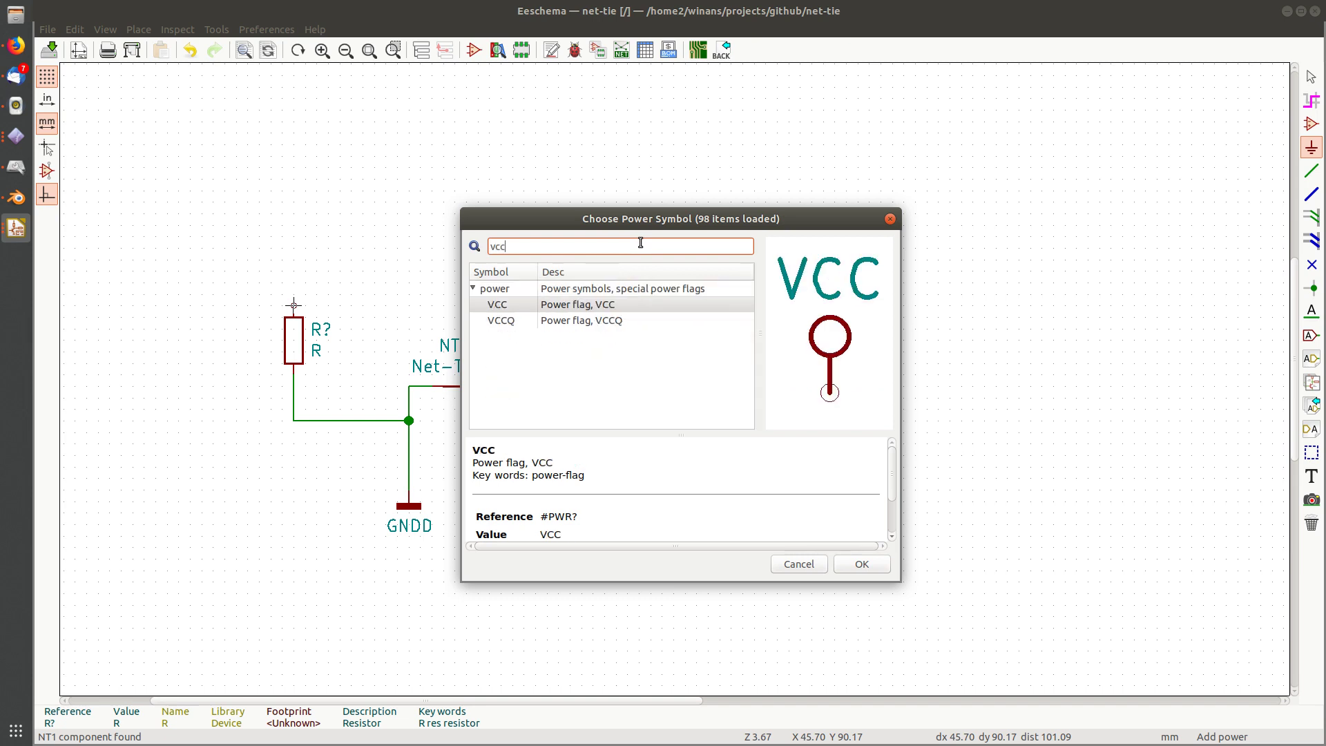
pyautogui.press('Return')
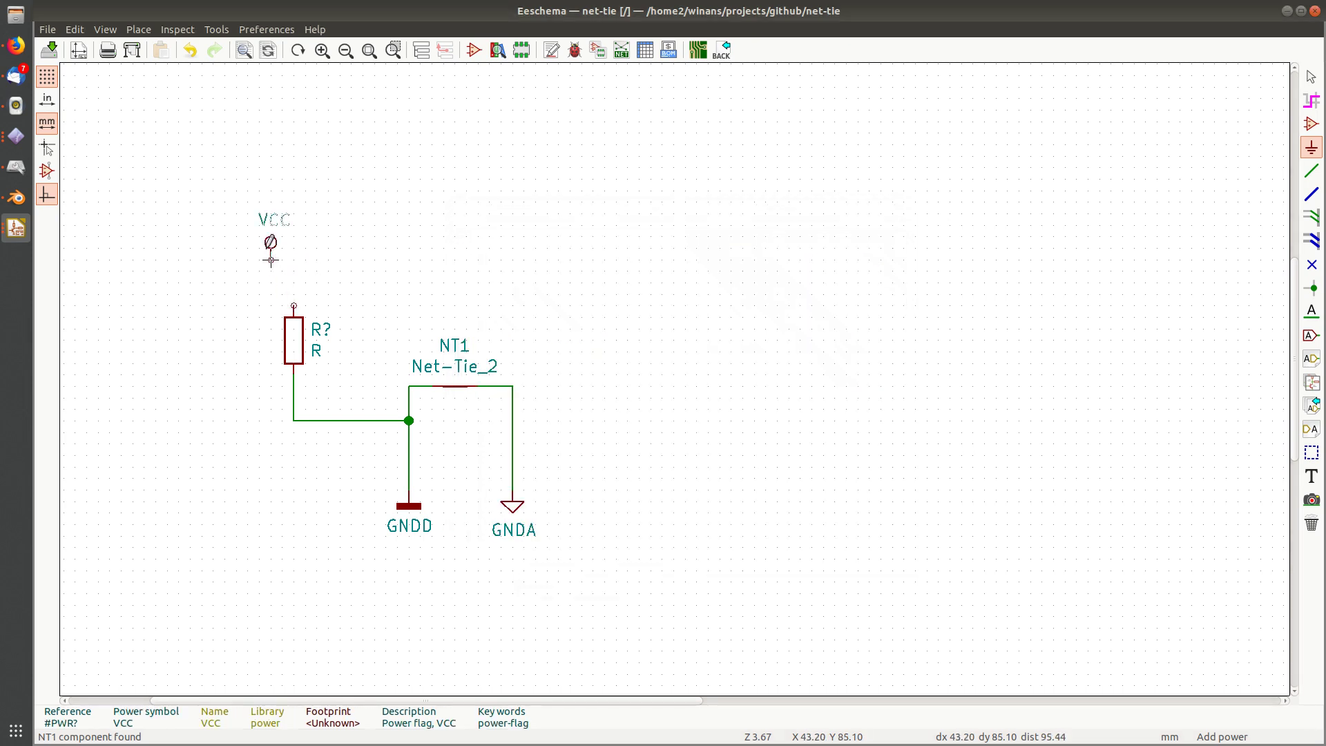
pyautogui.click(294, 255)
pyautogui.press('Escape')
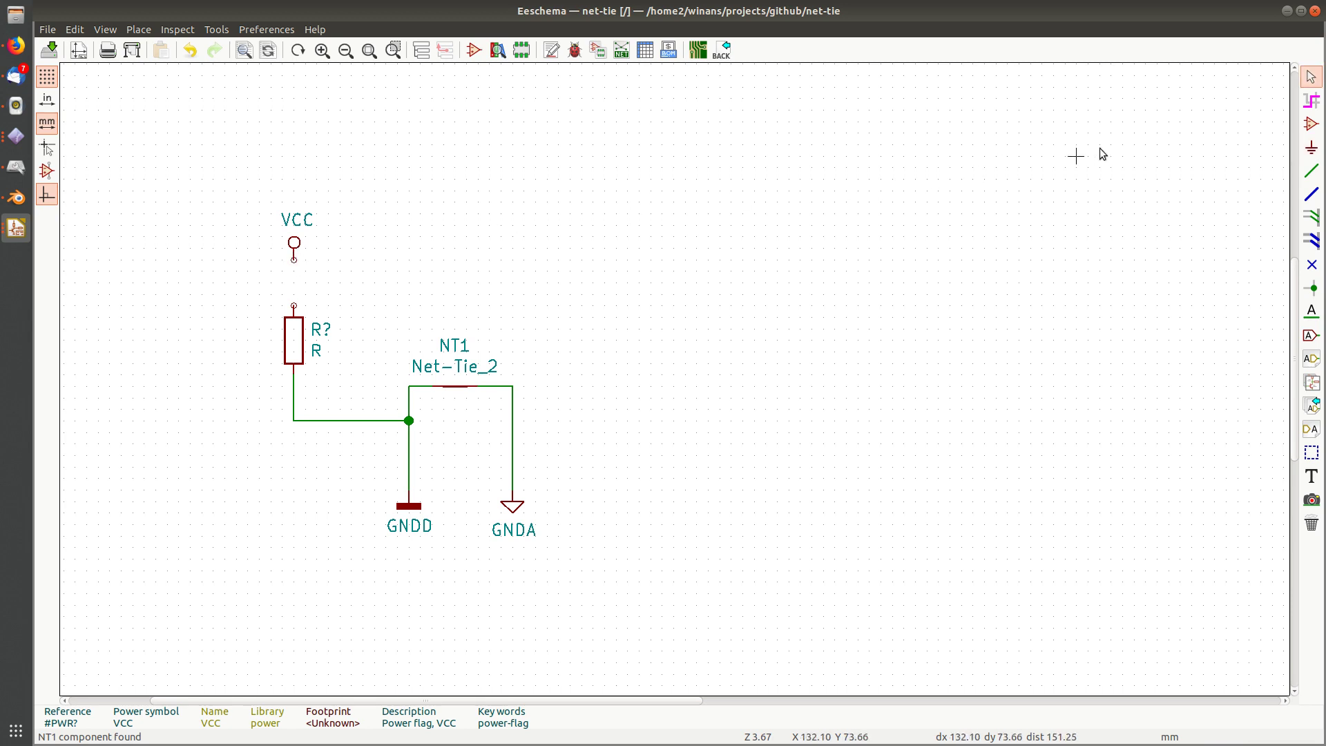
pyautogui.click(1310, 171)
pyautogui.click(294, 260)
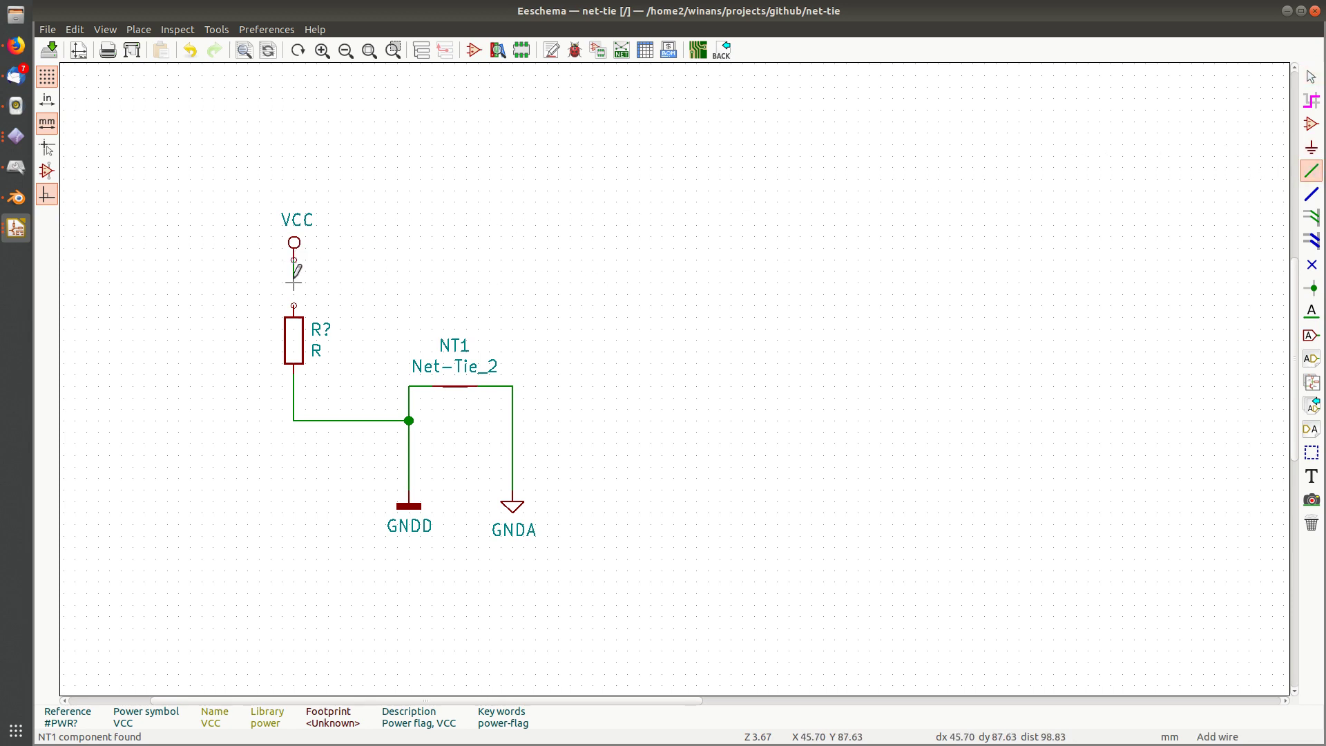
pyautogui.click(294, 305)
pyautogui.press('Escape')
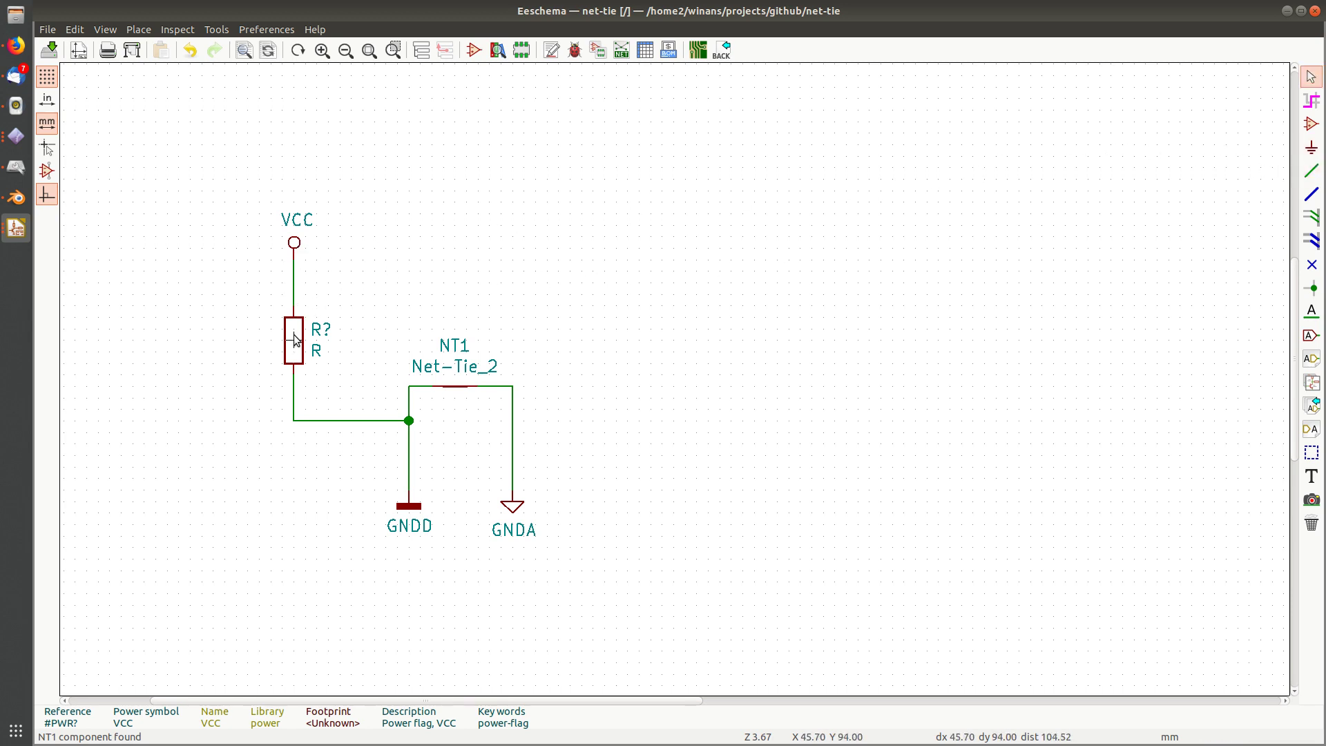
pyautogui.press('c')
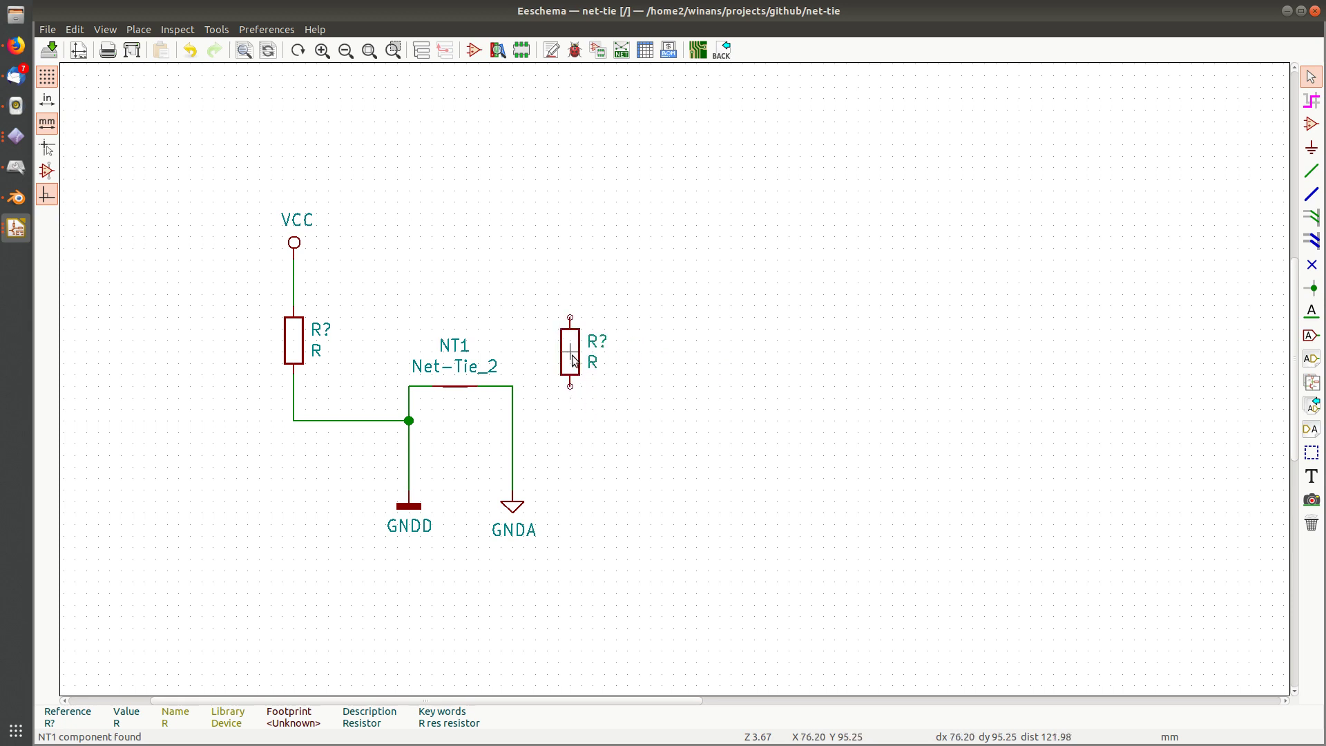
pyautogui.press('Escape')
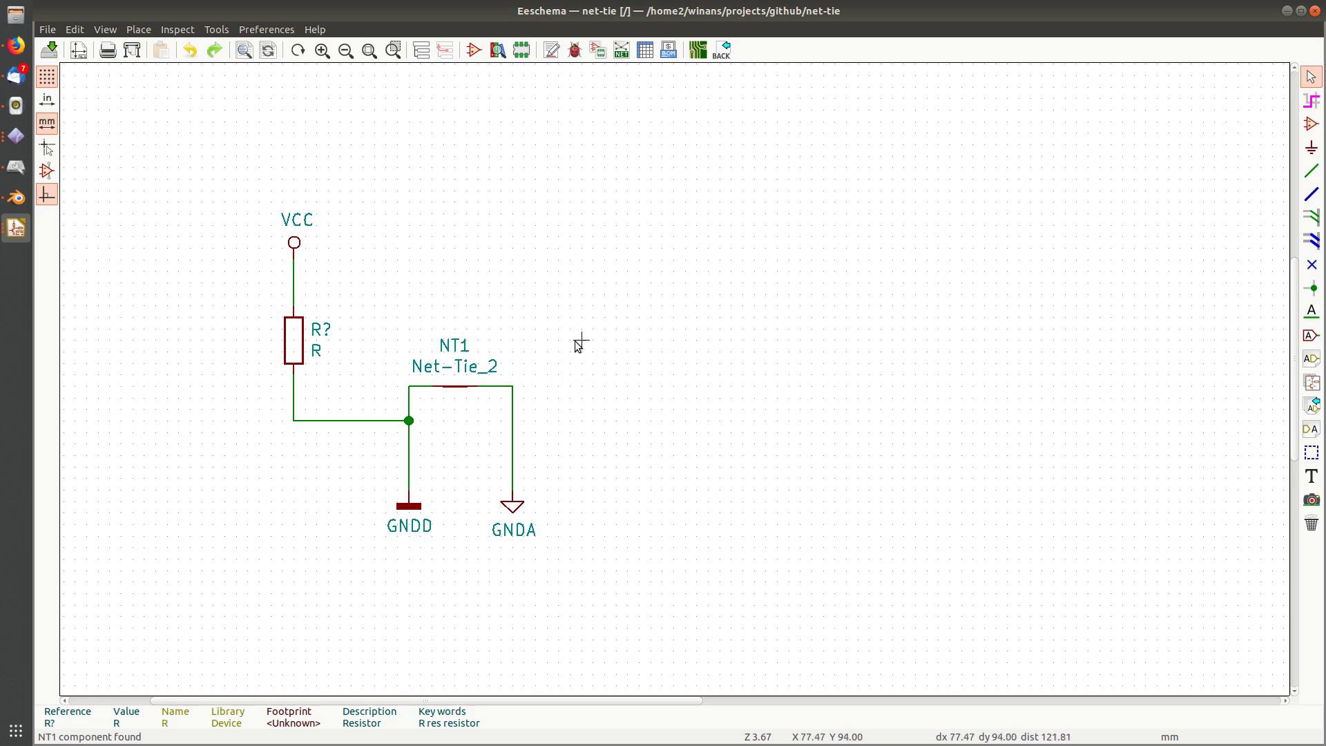
# From R?'s properties, pick footprint Resistor_THT R_Axial_DIN0204_L3.6mm_D1.6mm_P5.08mm_Horizontal
pyautogui.doubleClick(295, 335)
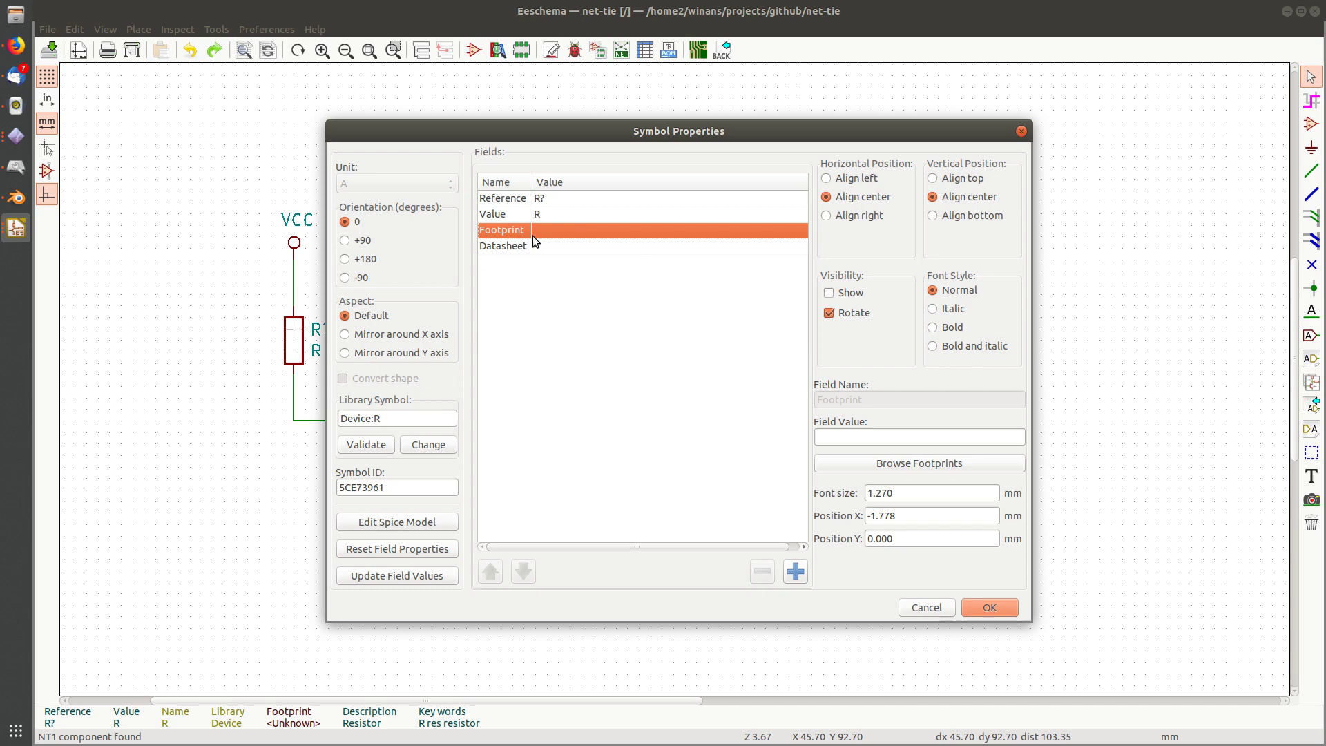
pyautogui.click(906, 463)
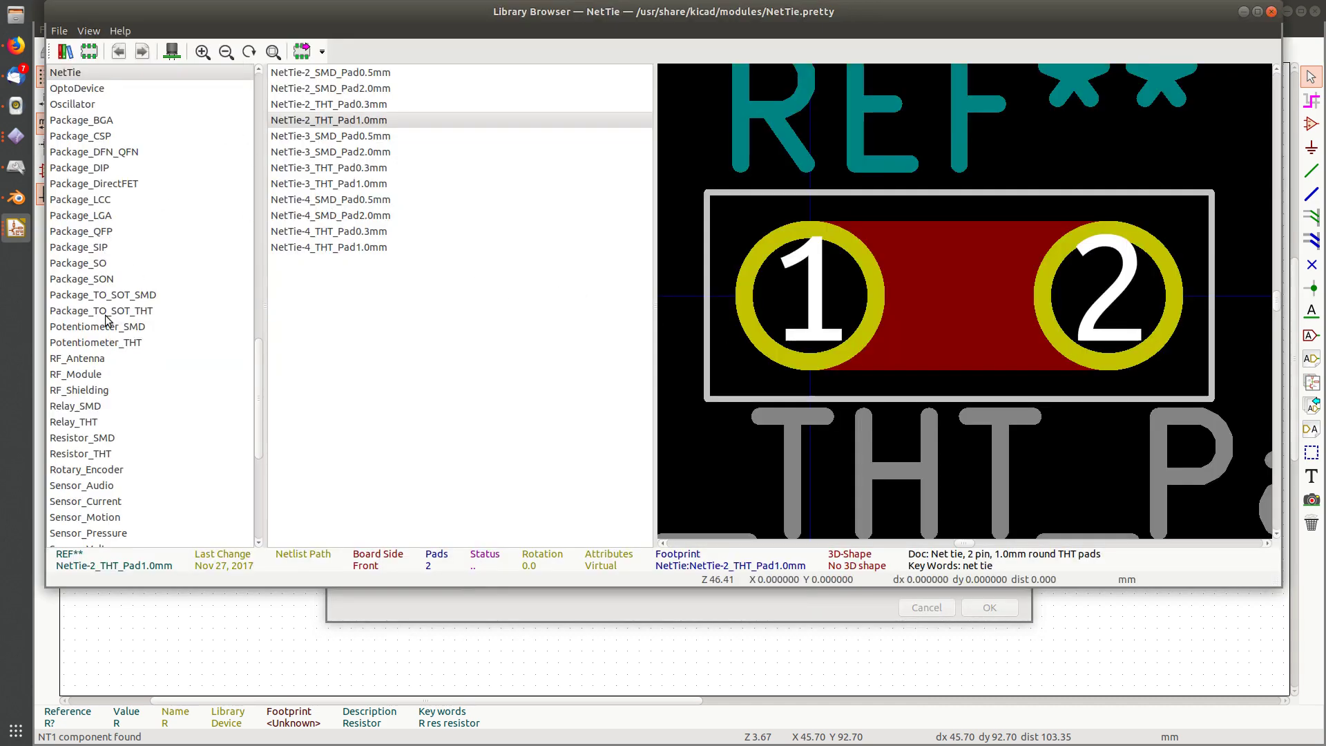
pyautogui.click(123, 438)
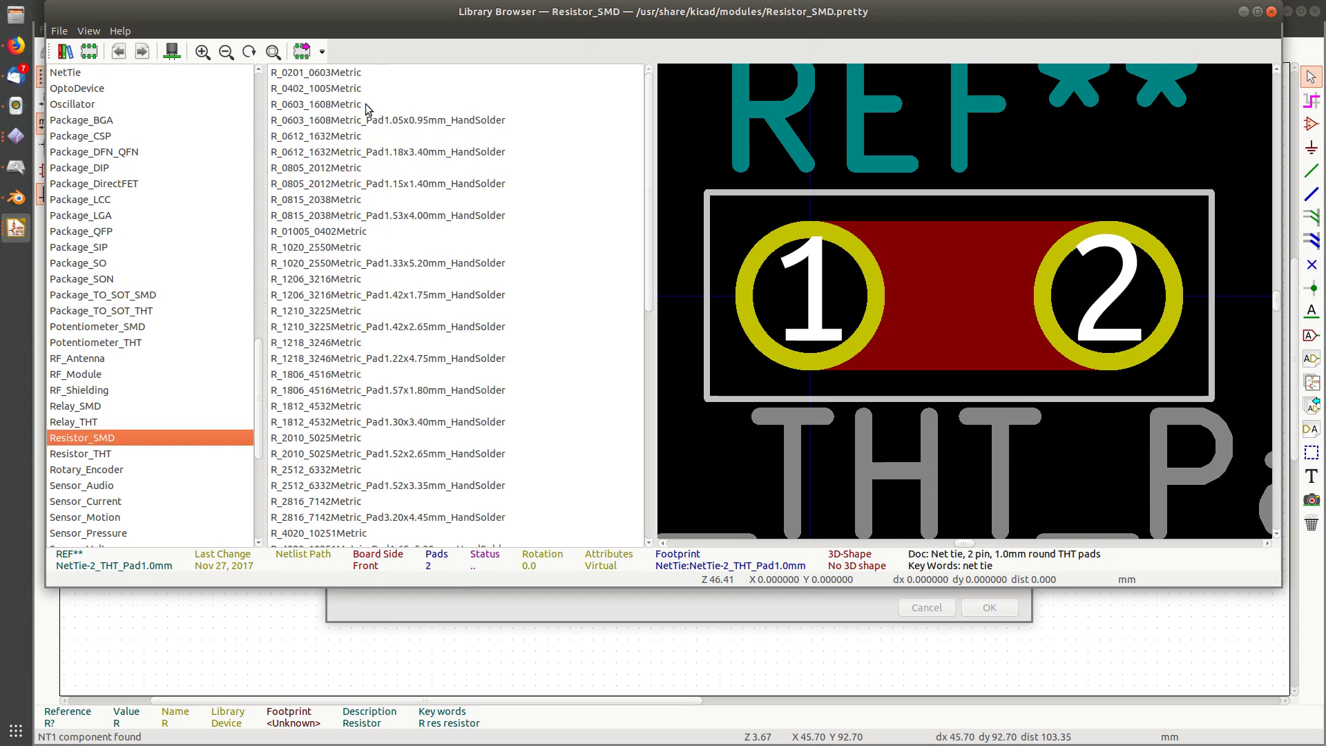
pyautogui.click(112, 454)
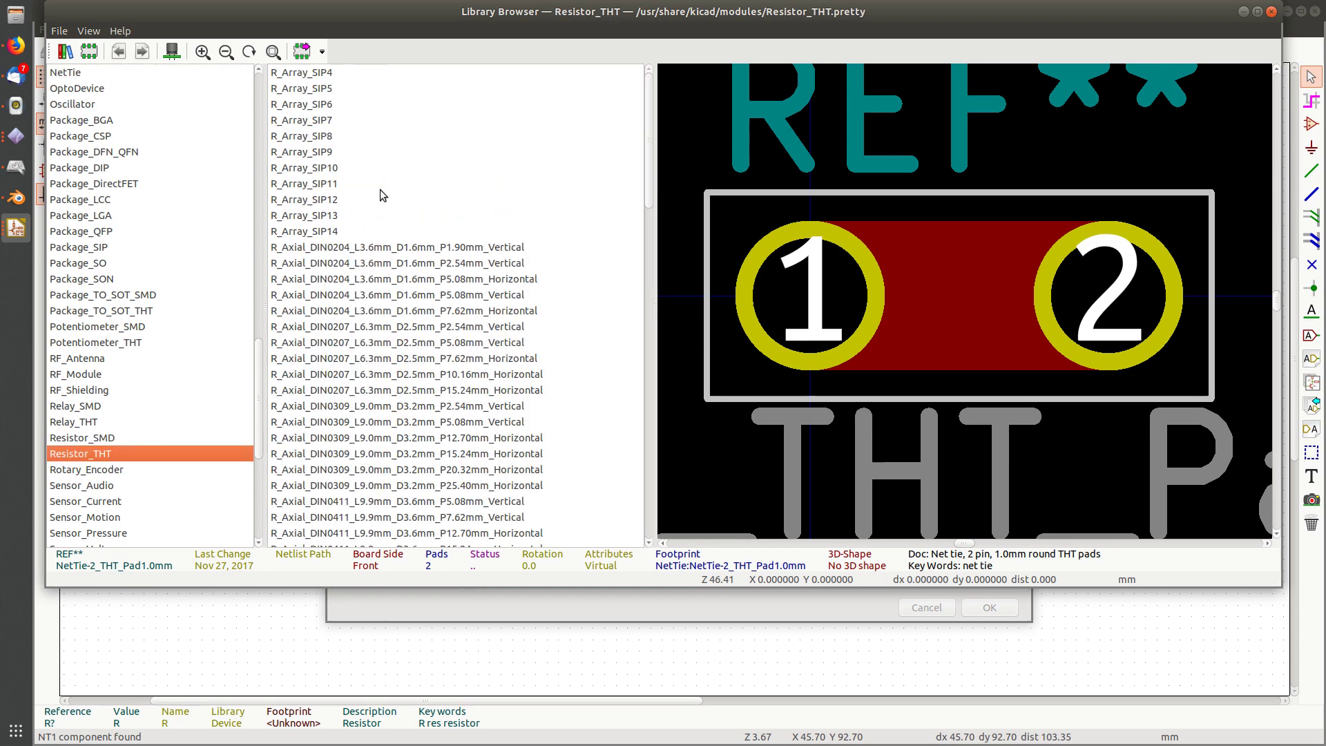
pyautogui.click(488, 280)
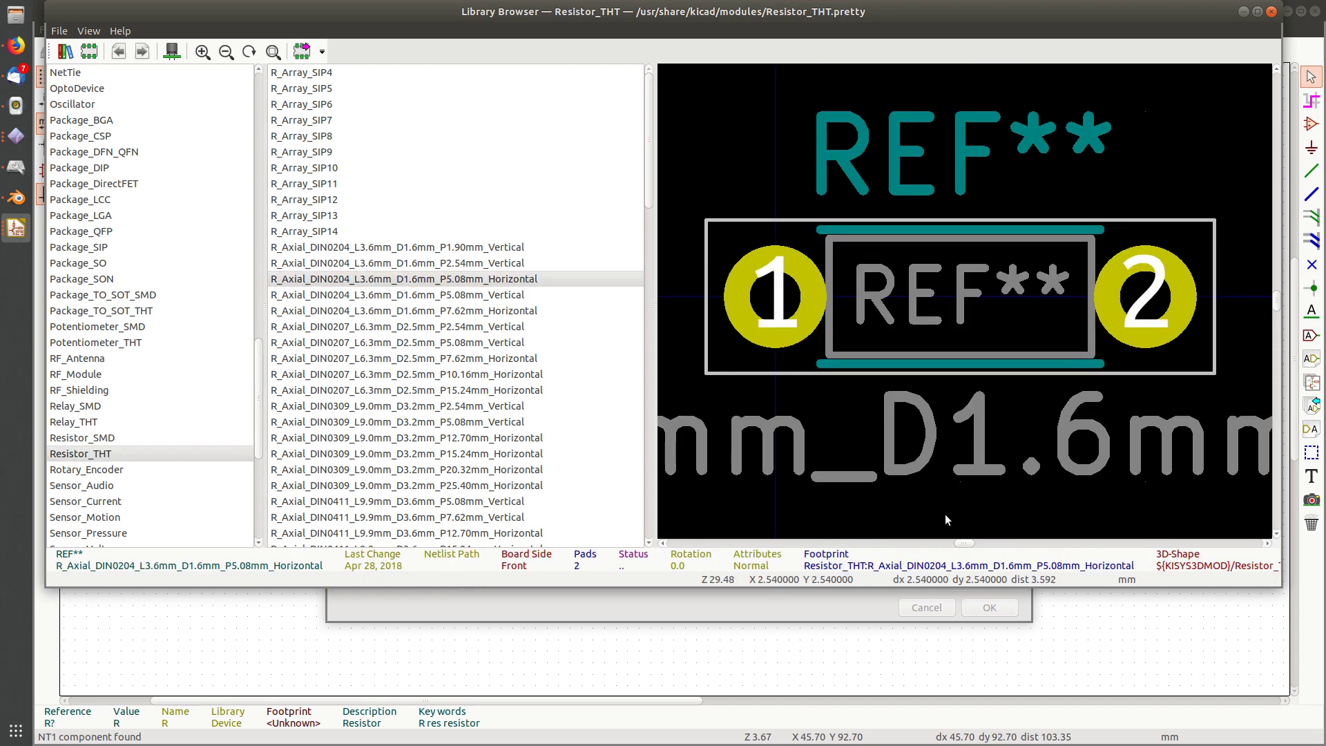
pyautogui.doubleClick(486, 279)
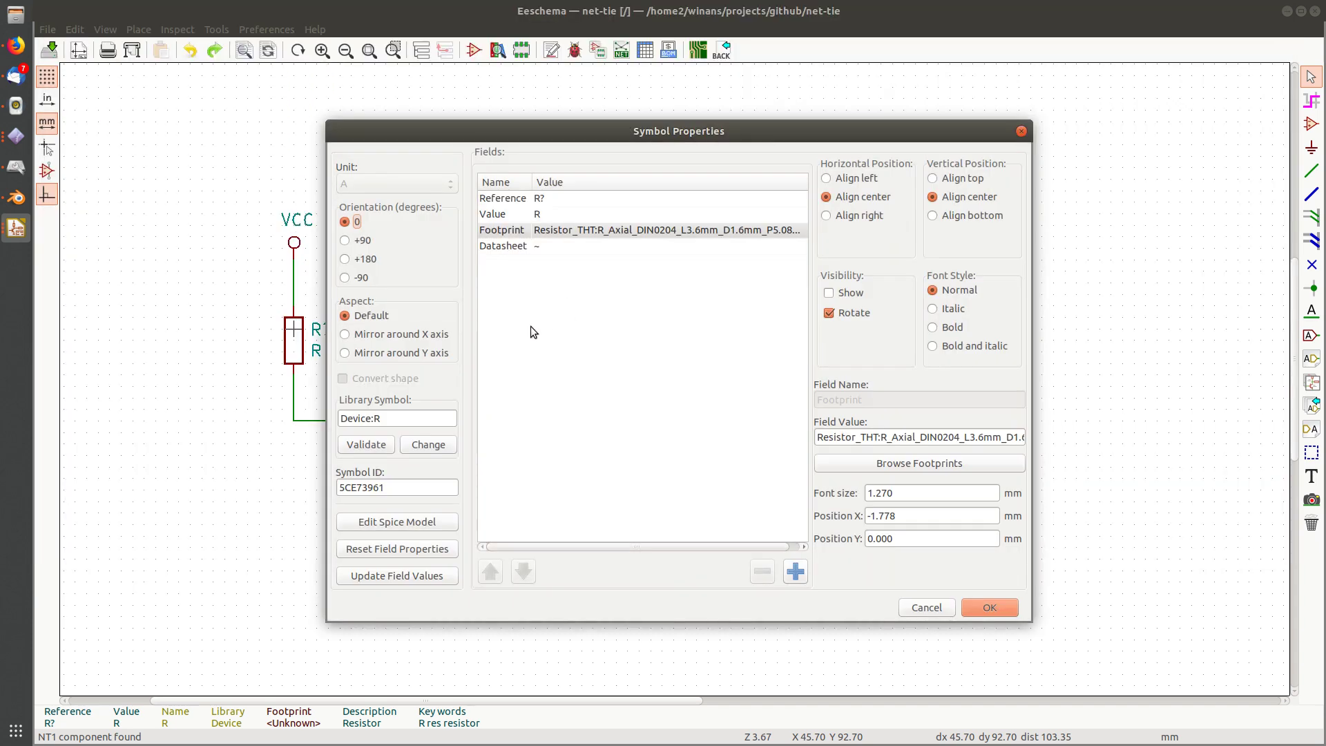
# Copy the resistor right of NT1, wire its bottom pin to GNDA, and save
pyautogui.click(990, 606)
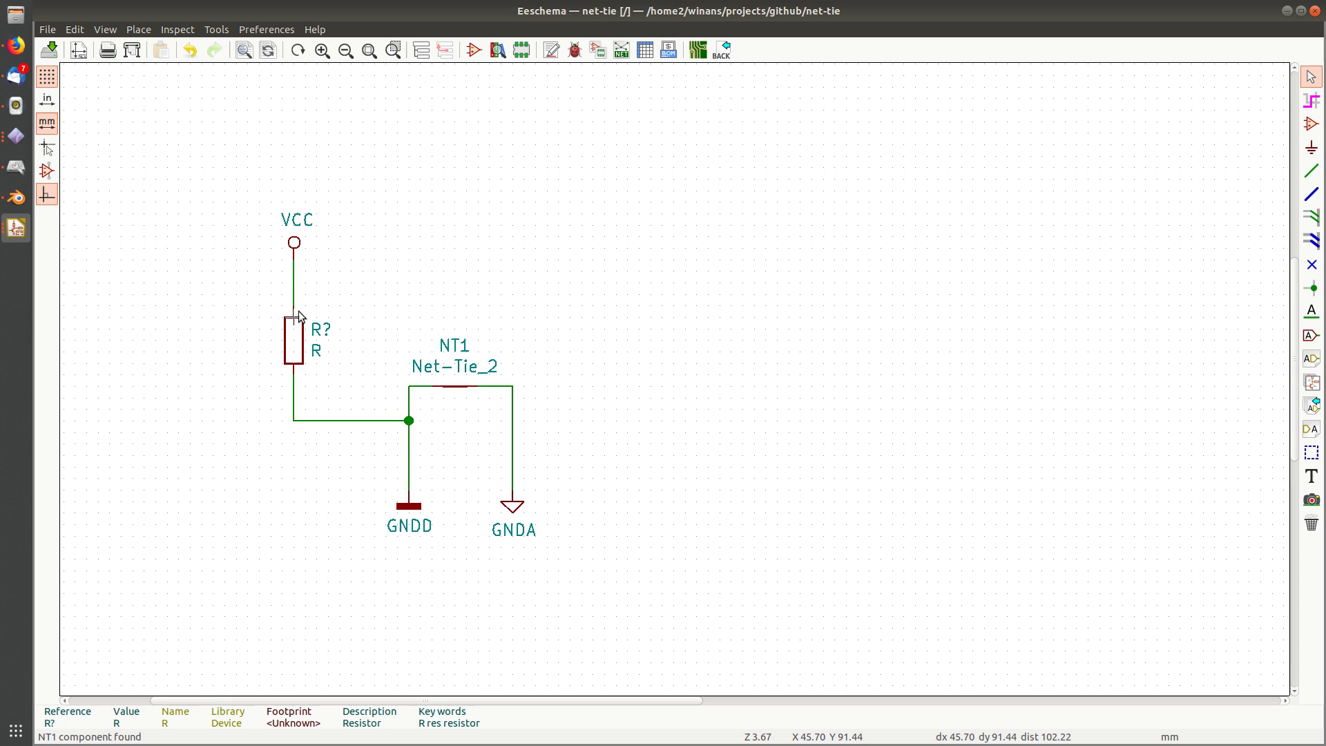
pyautogui.press('c')
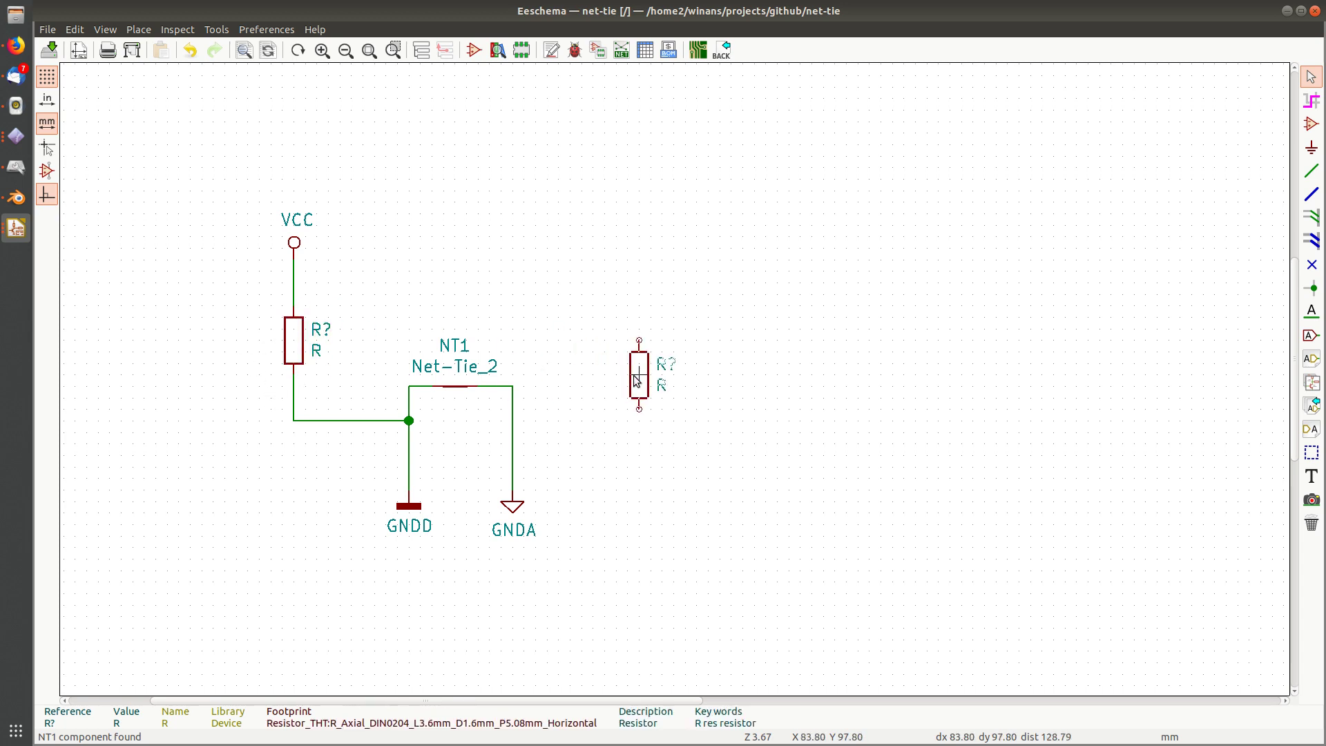
pyautogui.click(636, 380)
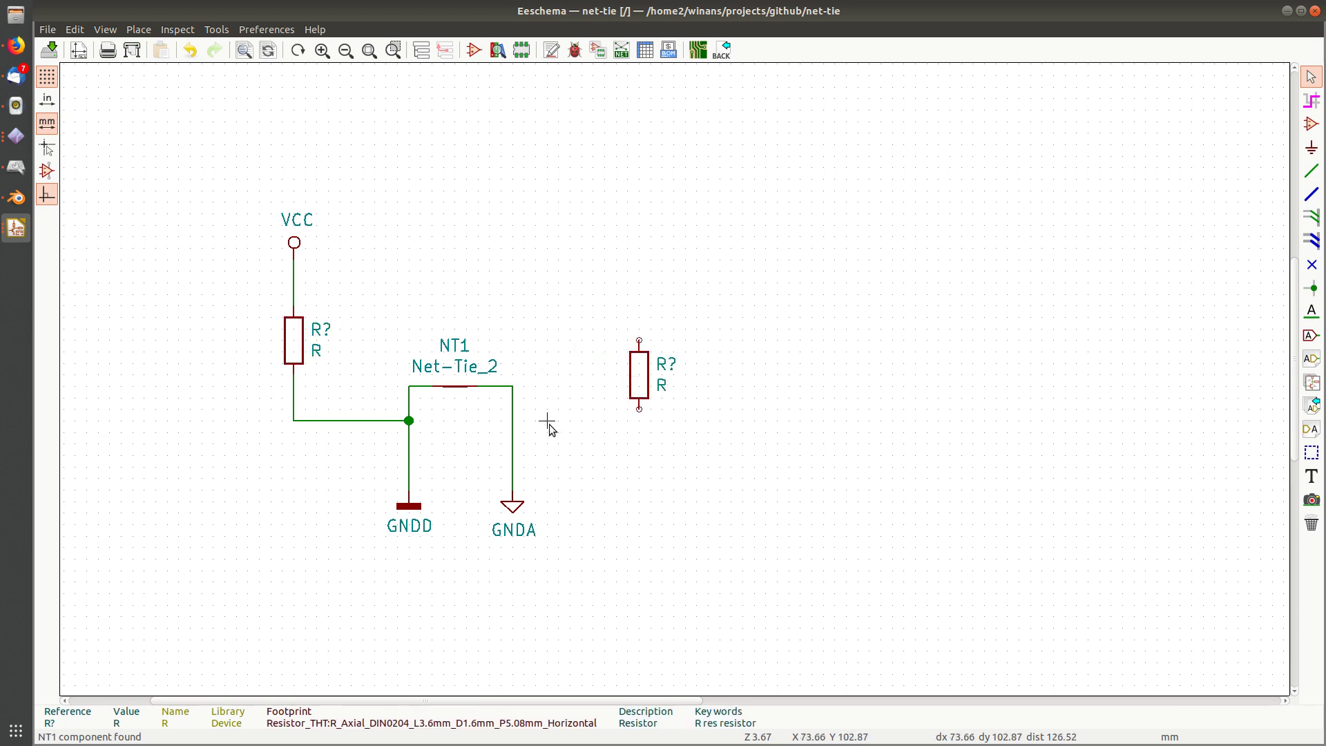
pyautogui.click(1311, 170)
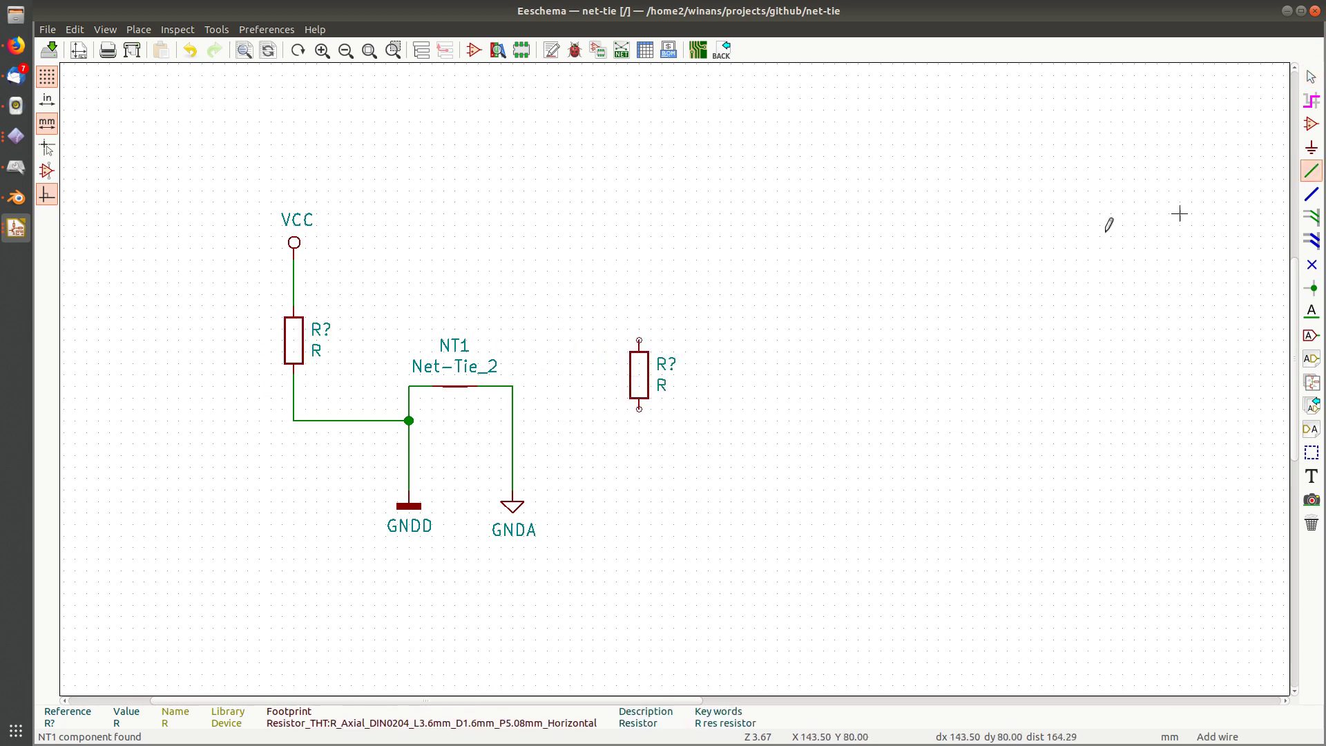
pyautogui.click(639, 409)
pyautogui.click(512, 432)
pyautogui.press('Escape')
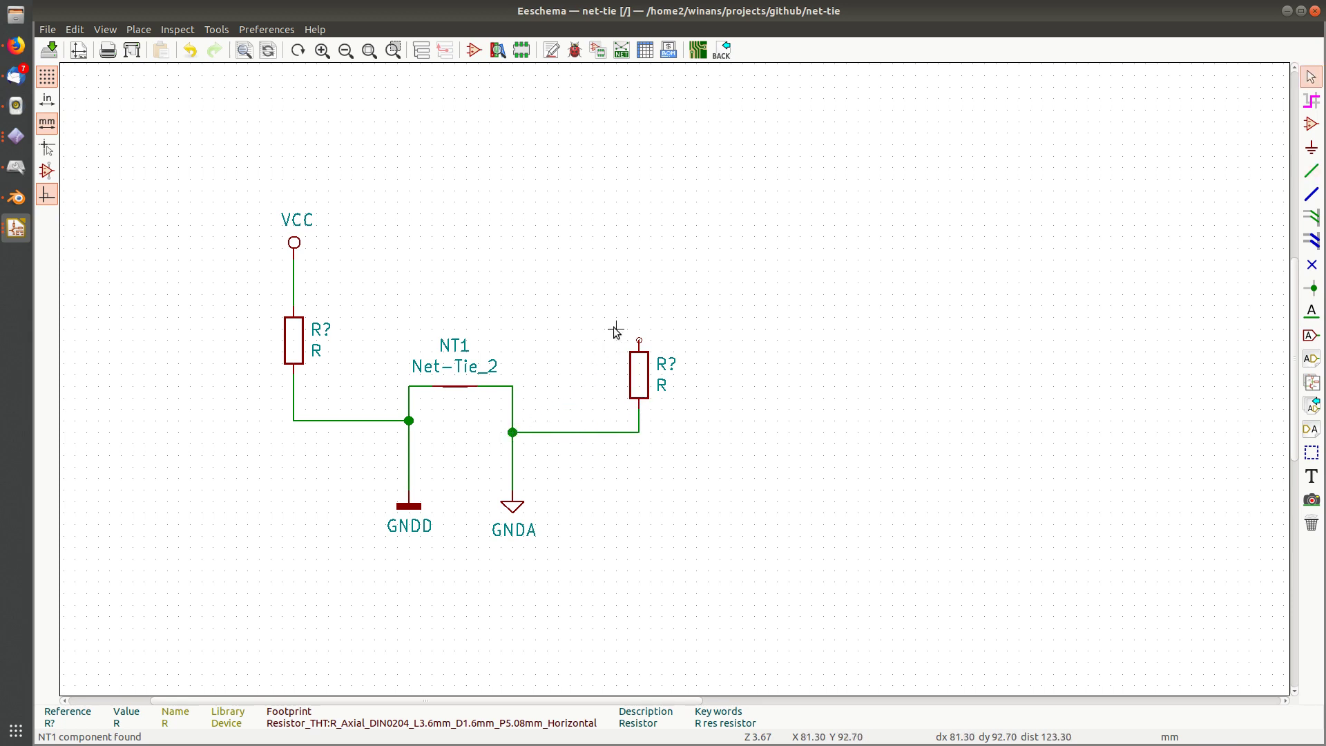
pyautogui.hotkey('ctrl', 's')
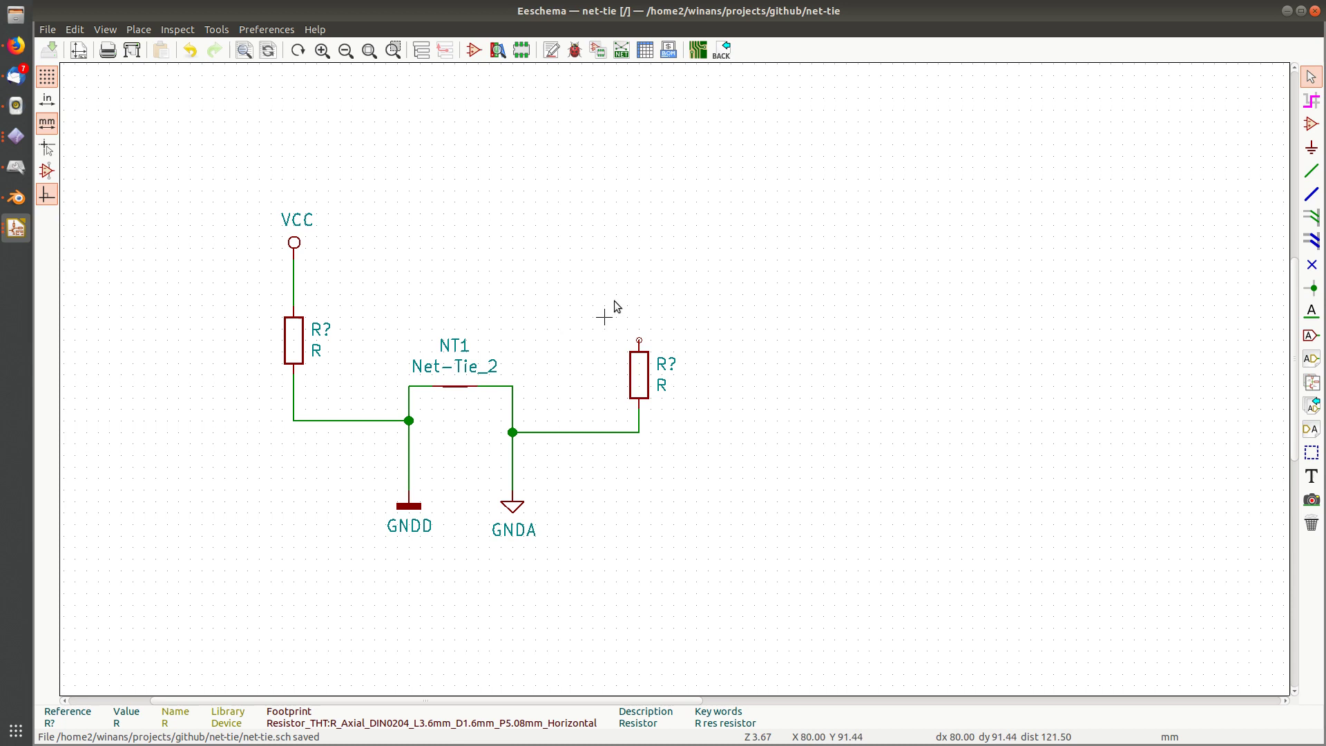
# Draw a wire up from the right resistor's top pin ending in a free wire end
pyautogui.click(1311, 170)
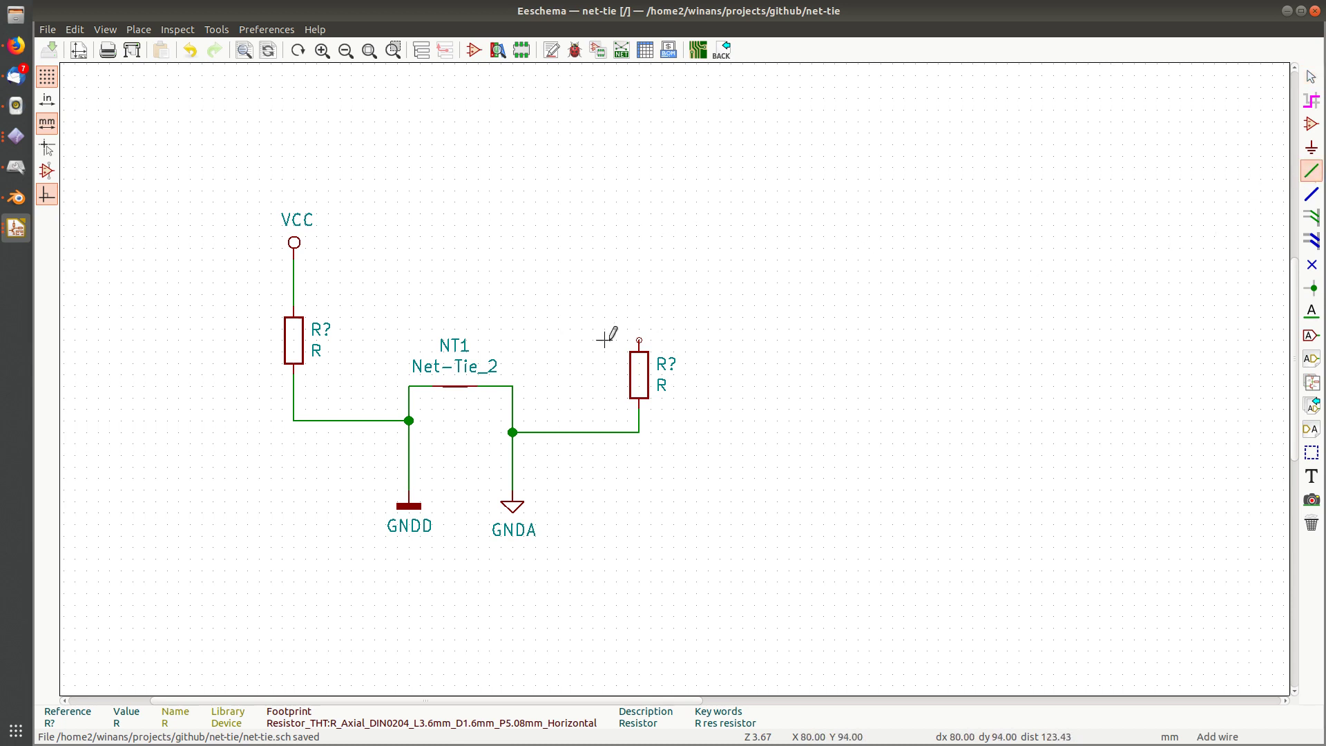
pyautogui.click(639, 339)
pyautogui.press('Escape')
pyautogui.click(639, 339)
pyautogui.press('Escape')
pyautogui.click(1311, 170)
pyautogui.click(639, 338)
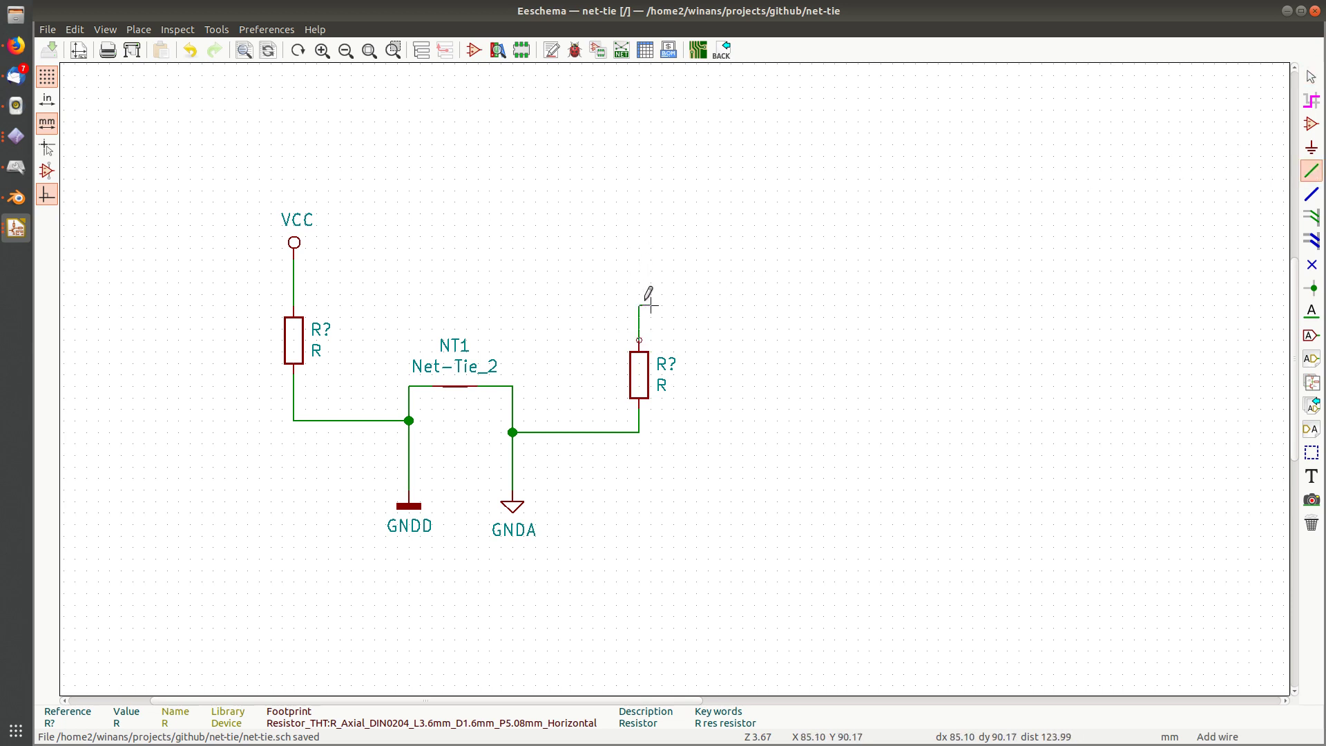
pyautogui.rightClick(638, 245)
pyautogui.click(686, 298)
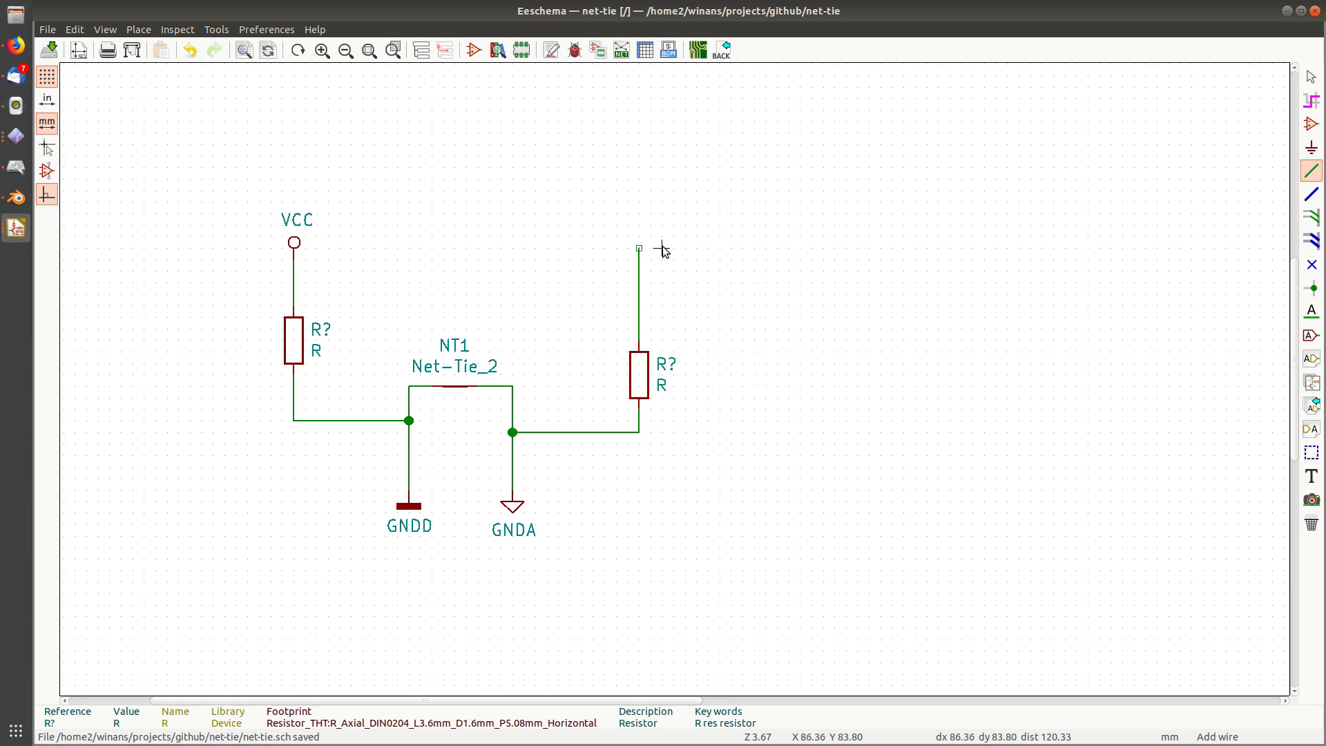
pyautogui.press('Escape')
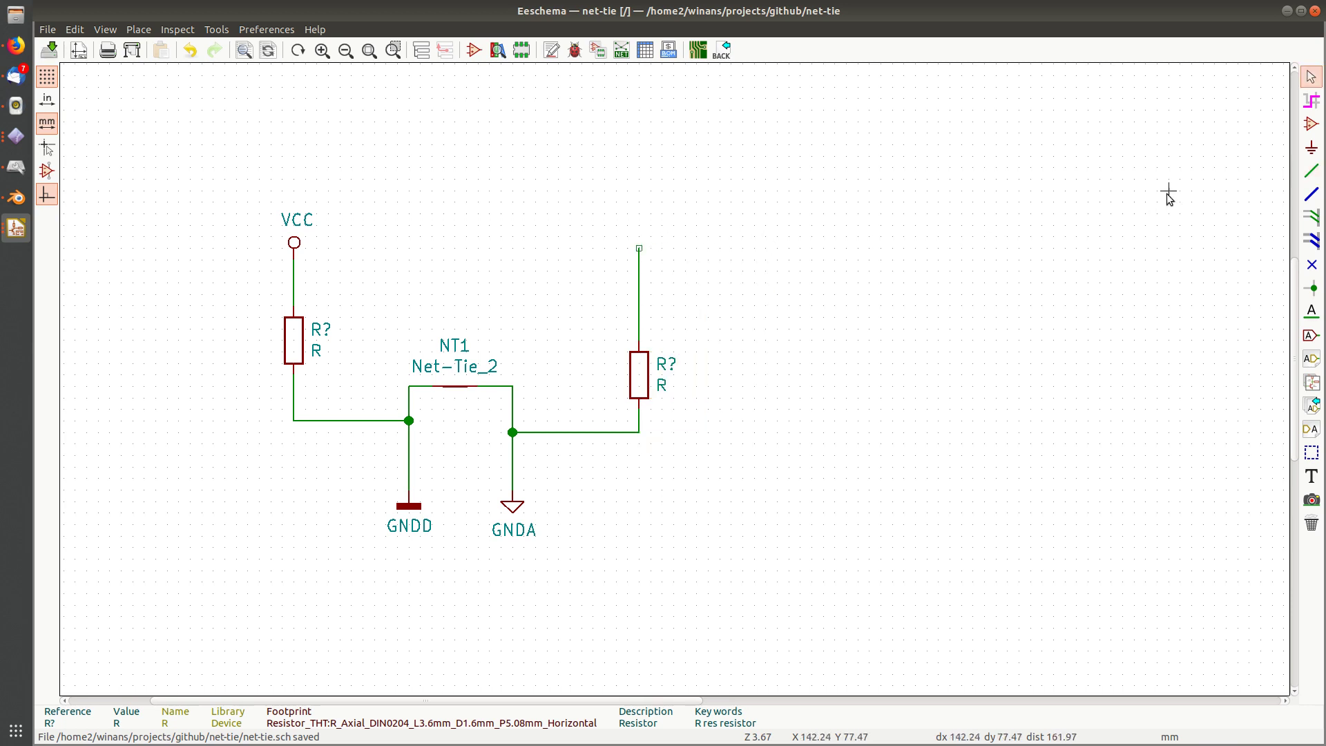
# Place a +1V1 power symbol on the right resistor's wire end and save the schematic
pyautogui.click(1311, 124)
pyautogui.click(760, 245)
pyautogui.press('Escape')
pyautogui.click(1311, 147)
pyautogui.click(811, 245)
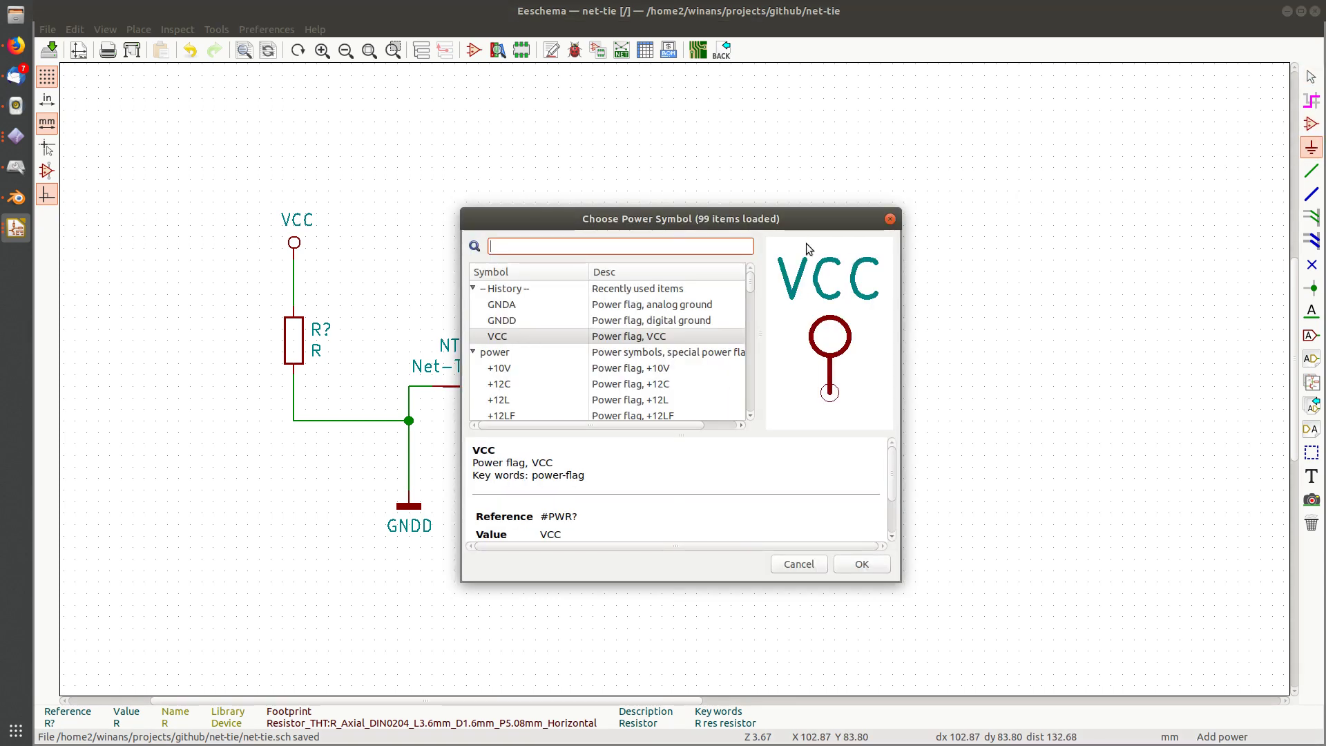
pyautogui.scroll(-3, 586, 369)
pyautogui.scroll(-2, 557, 368)
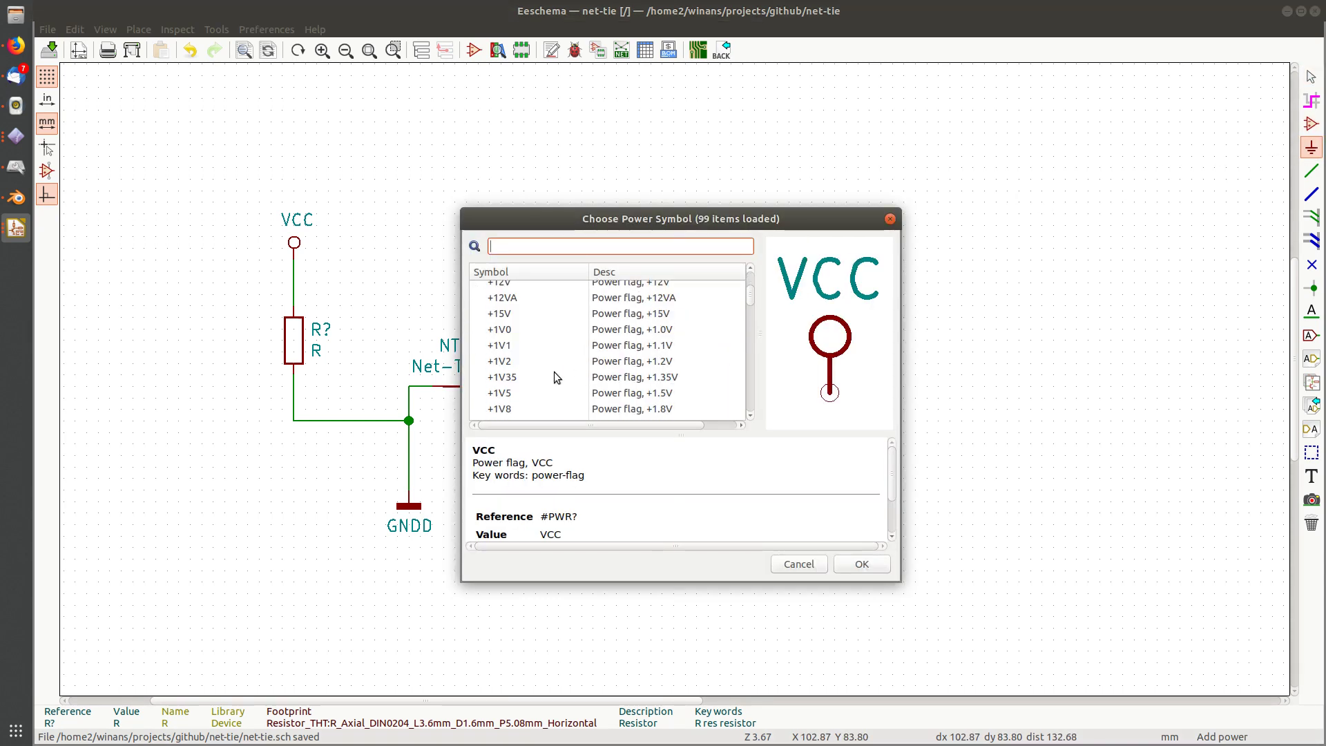
pyautogui.click(518, 339)
pyautogui.doubleClick(518, 344)
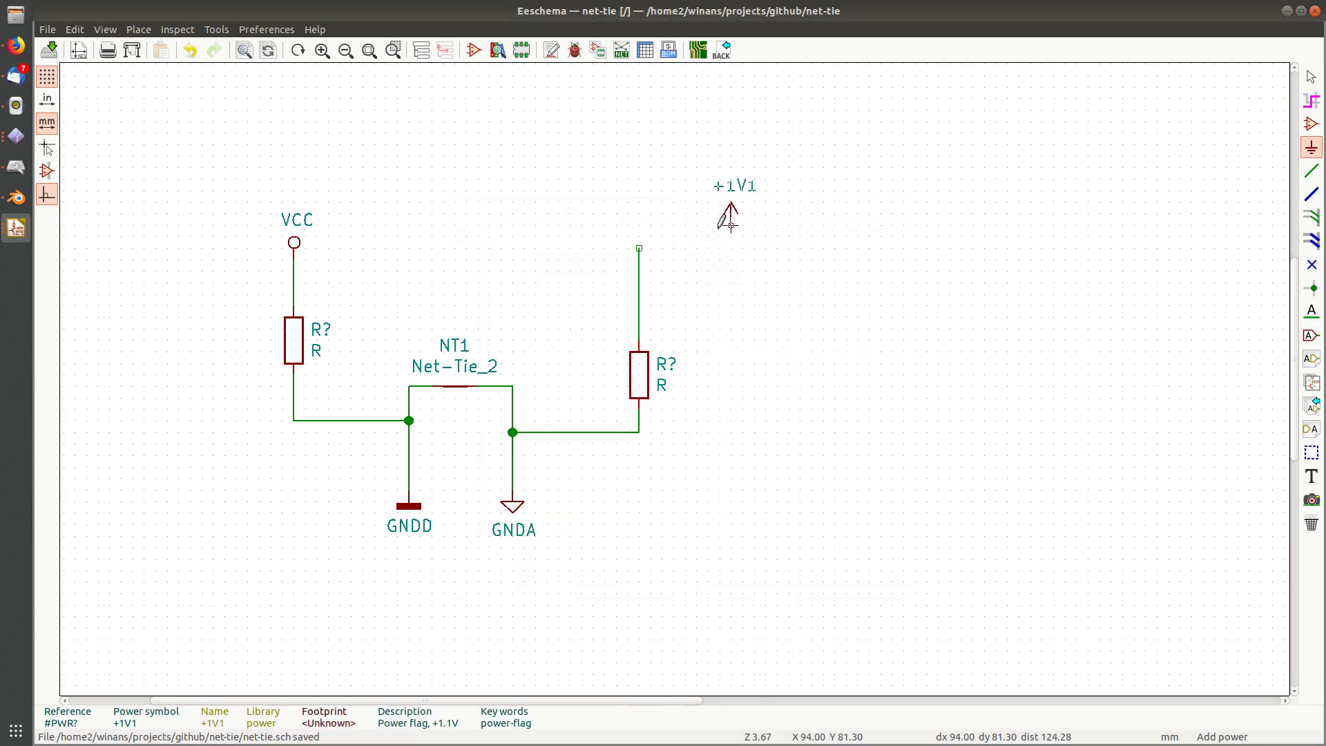
pyautogui.click(639, 248)
pyautogui.press('Escape')
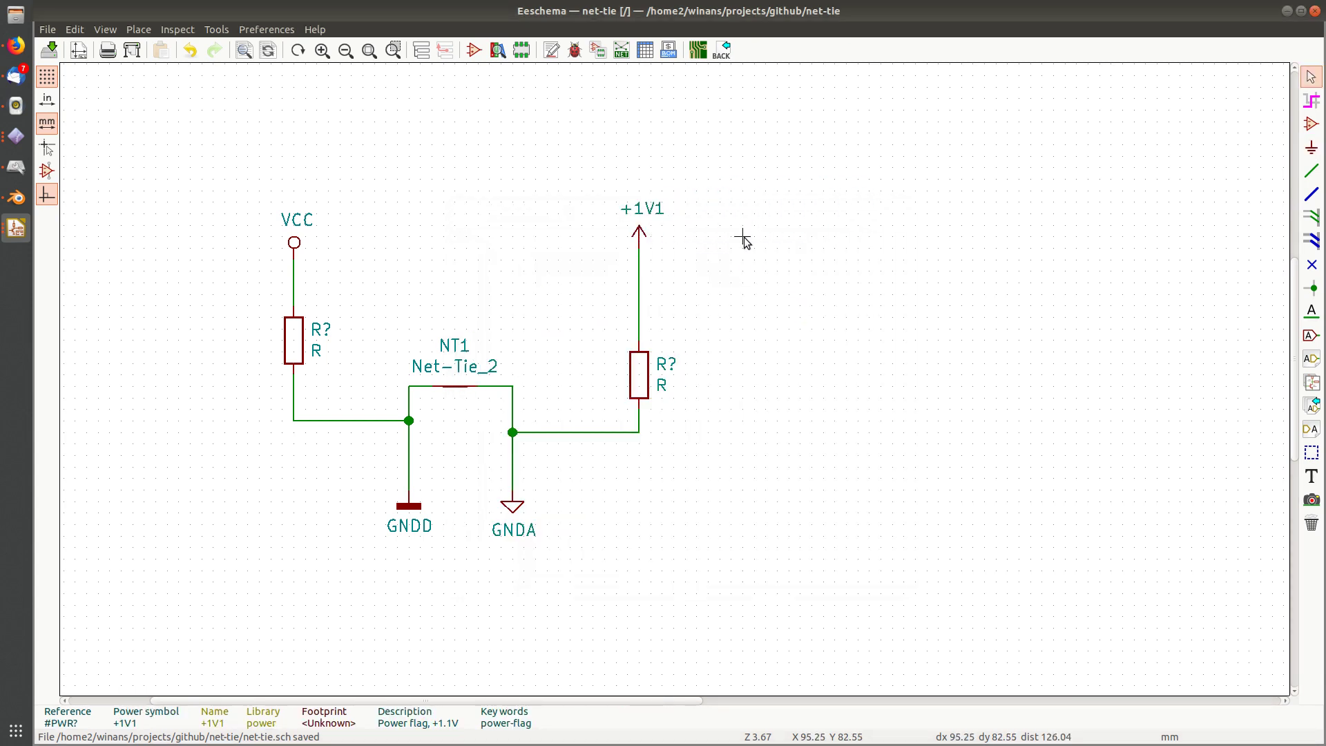
pyautogui.hotkey('ctrl', 's')
# Annotate the resistors as R101 and R102, generate net-tie.net, and return to Pcbnew
pyautogui.click(551, 50)
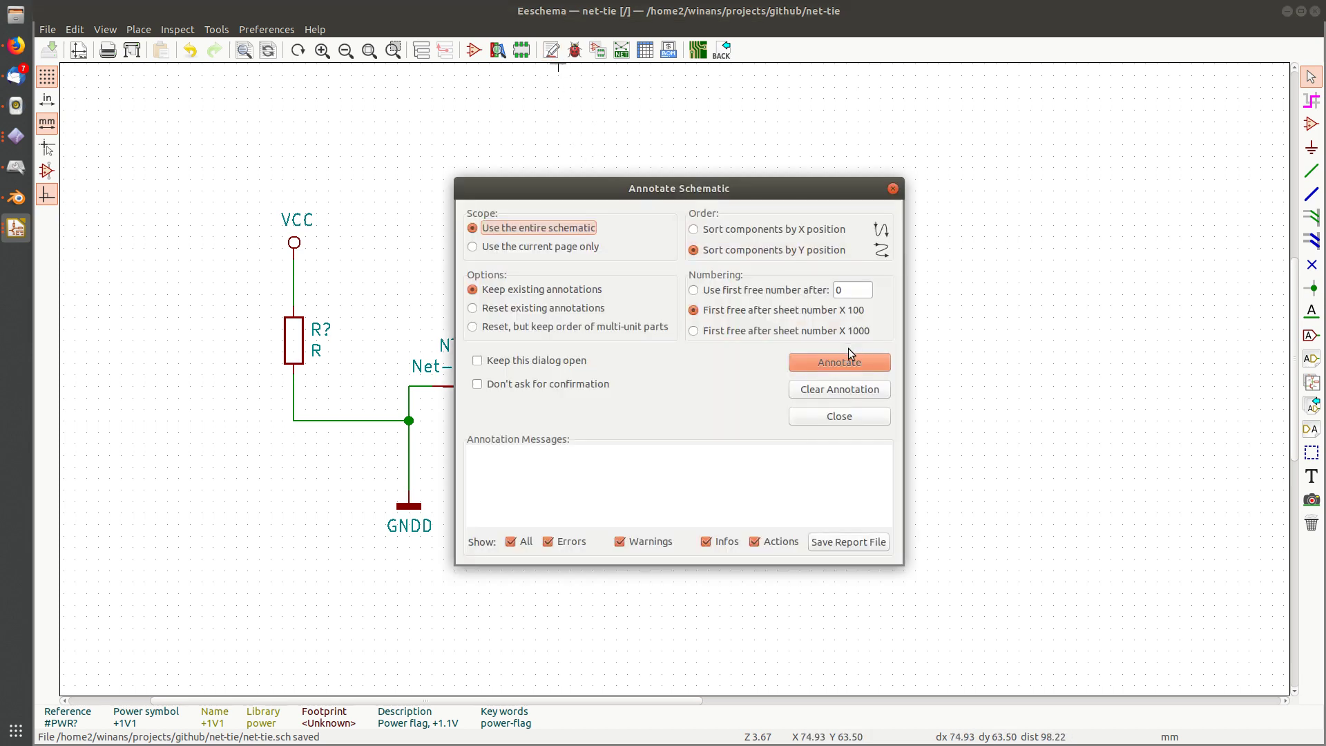
pyautogui.click(817, 361)
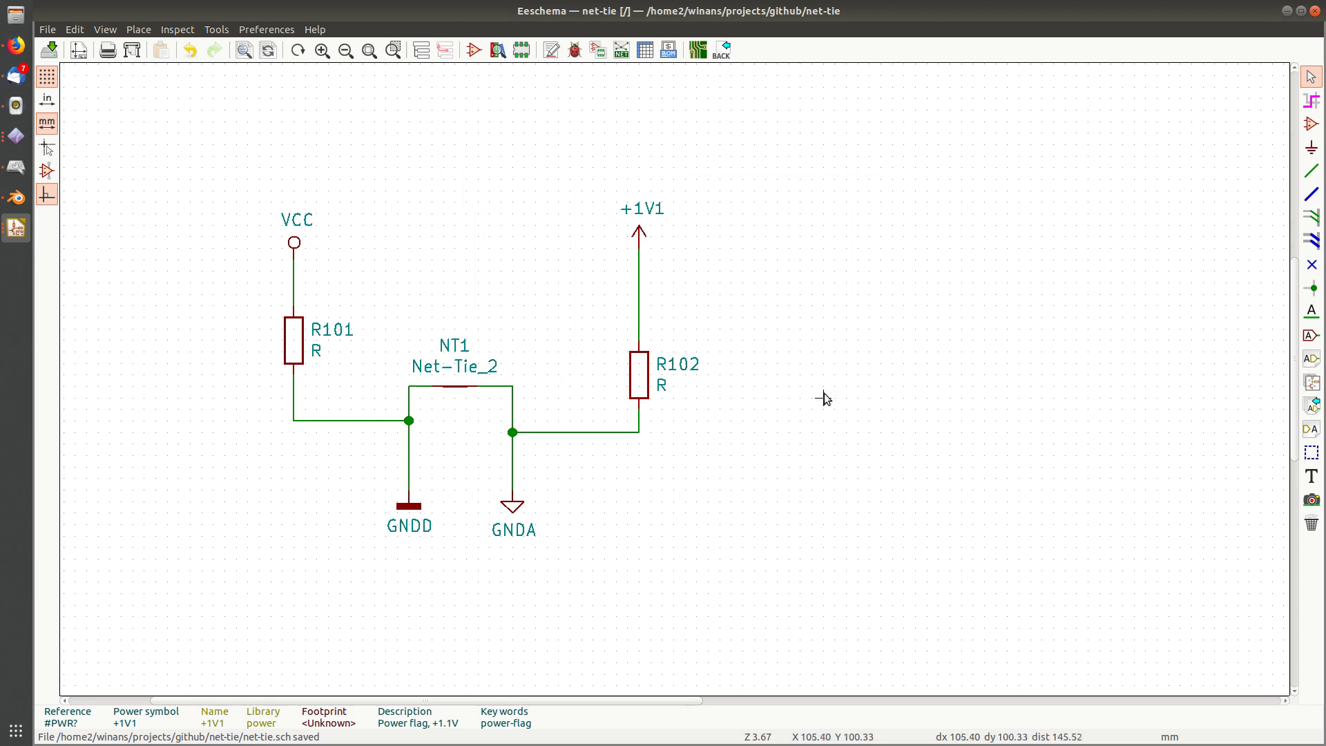
pyautogui.click(620, 50)
pyautogui.click(853, 304)
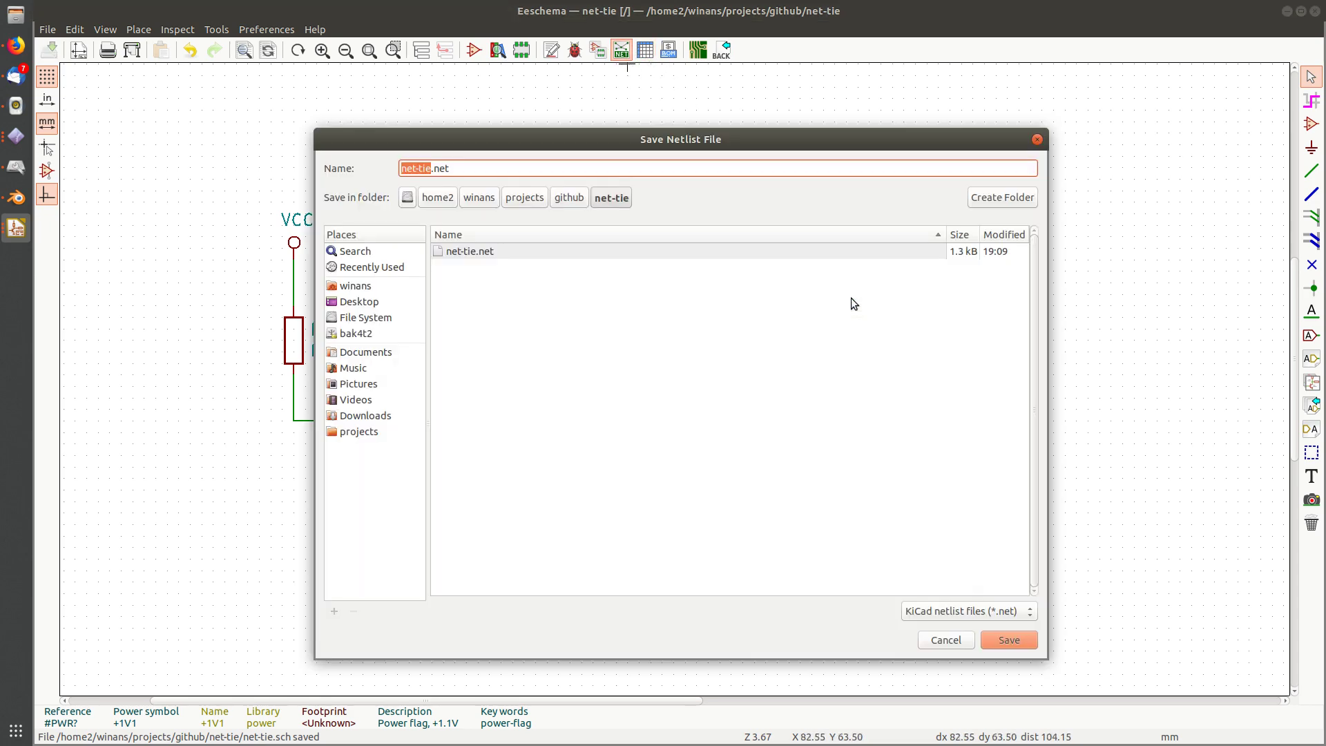
pyautogui.click(1008, 640)
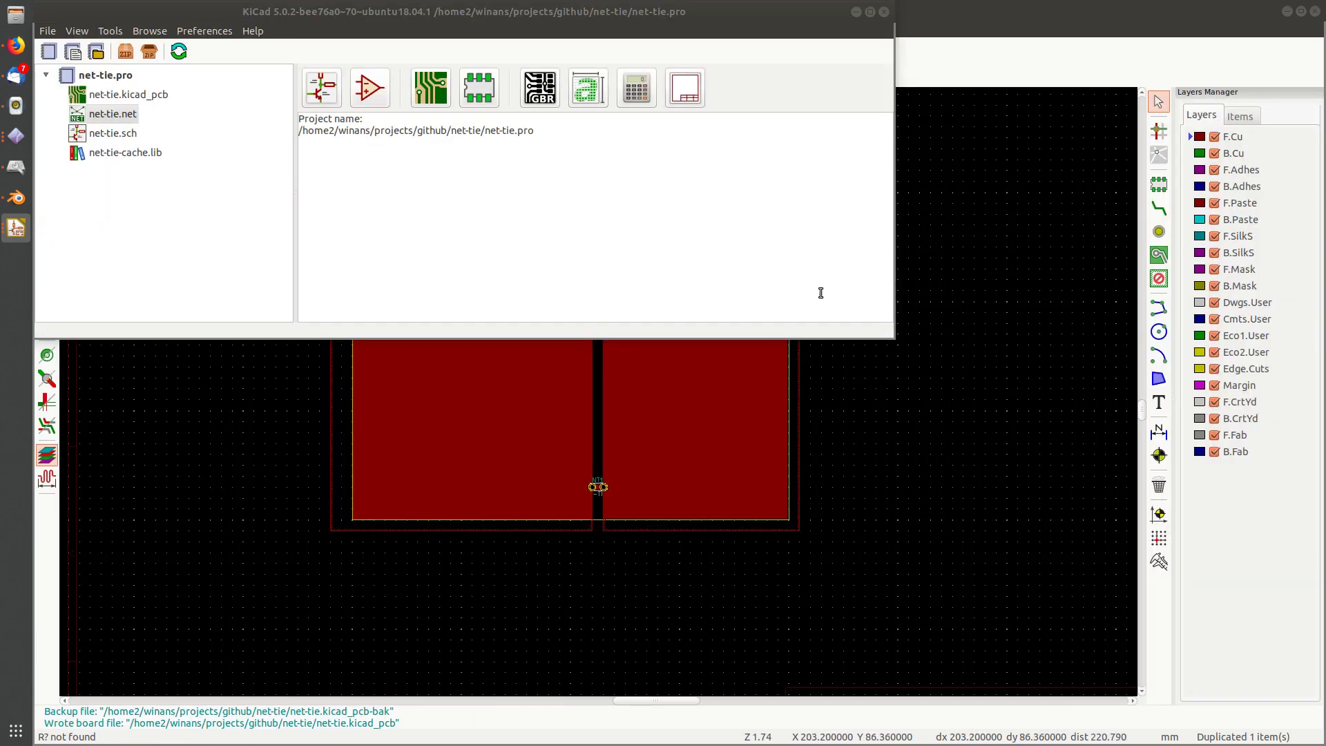
pyautogui.click(1041, 69)
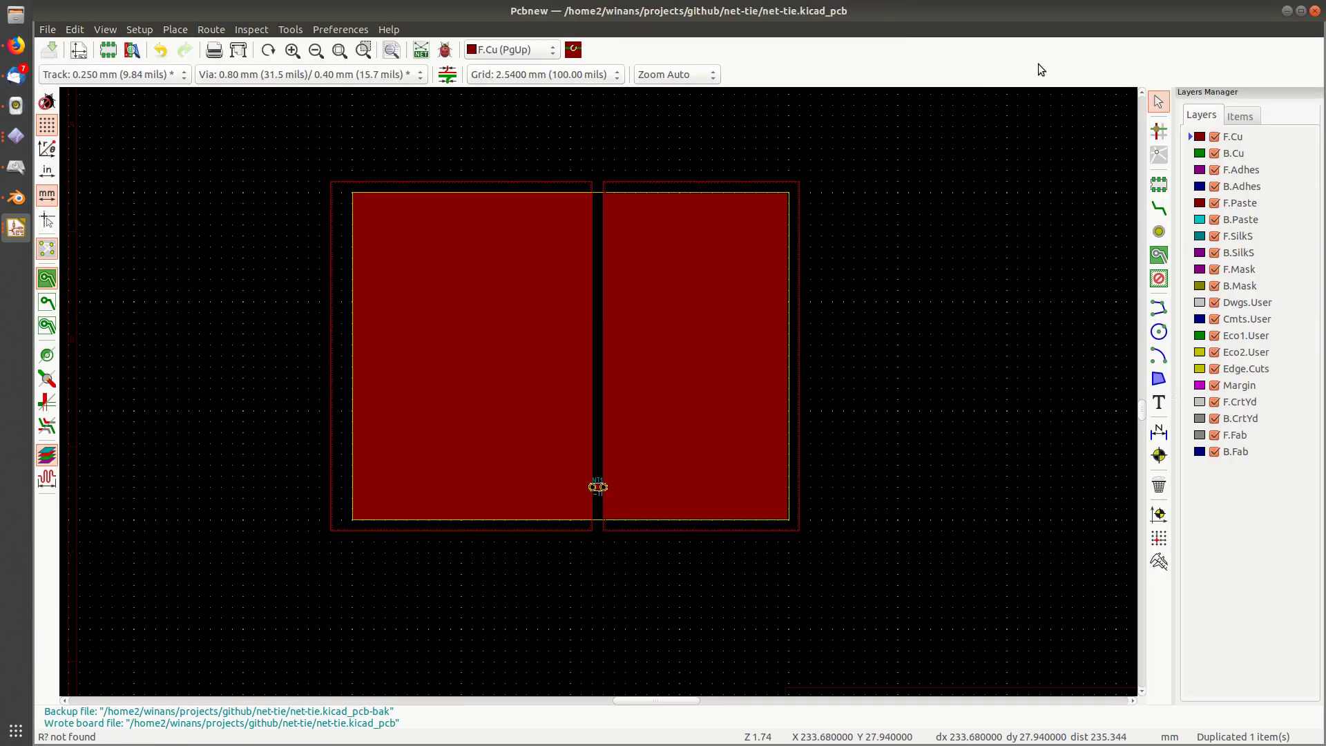
# Read the current netlist into Pcbnew and drop the resistor footprints right of the board
pyautogui.click(420, 49)
pyautogui.click(897, 224)
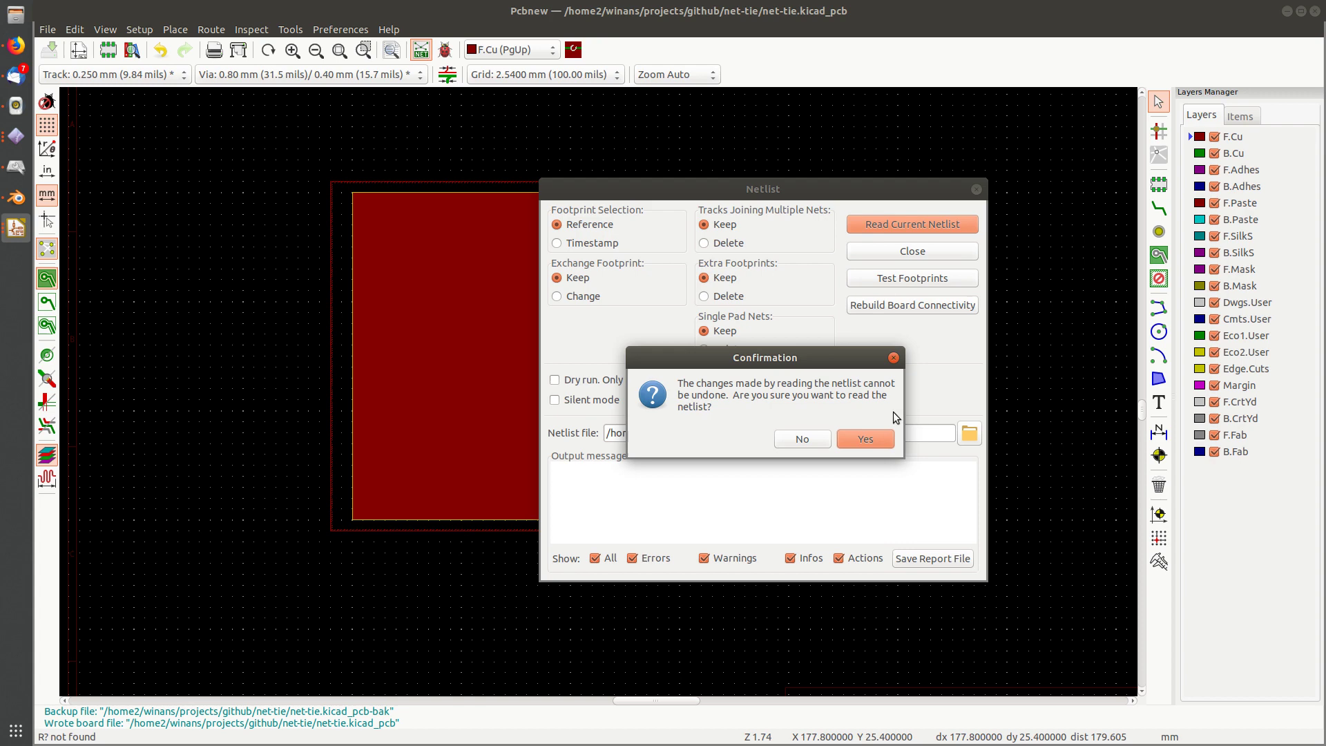
pyautogui.click(884, 444)
pyautogui.scroll(5, 761, 497)
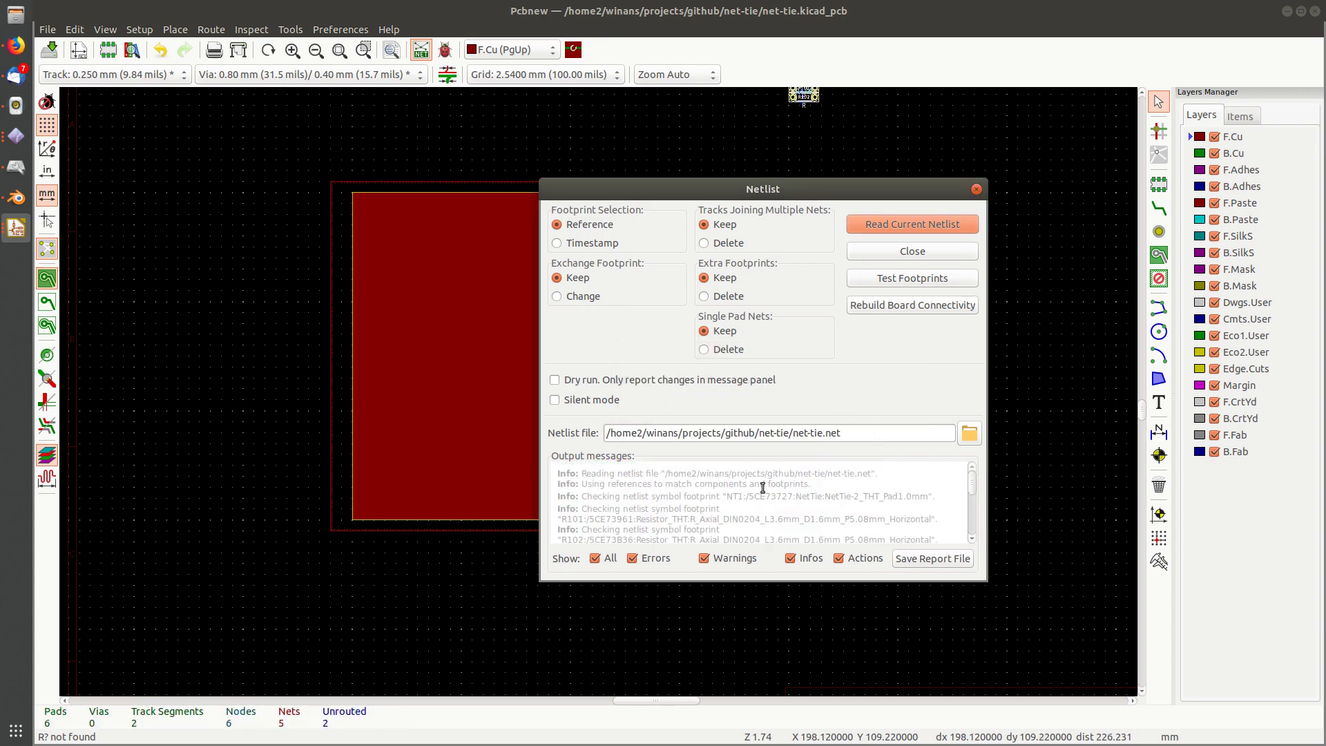
pyautogui.click(912, 251)
pyautogui.click(890, 366)
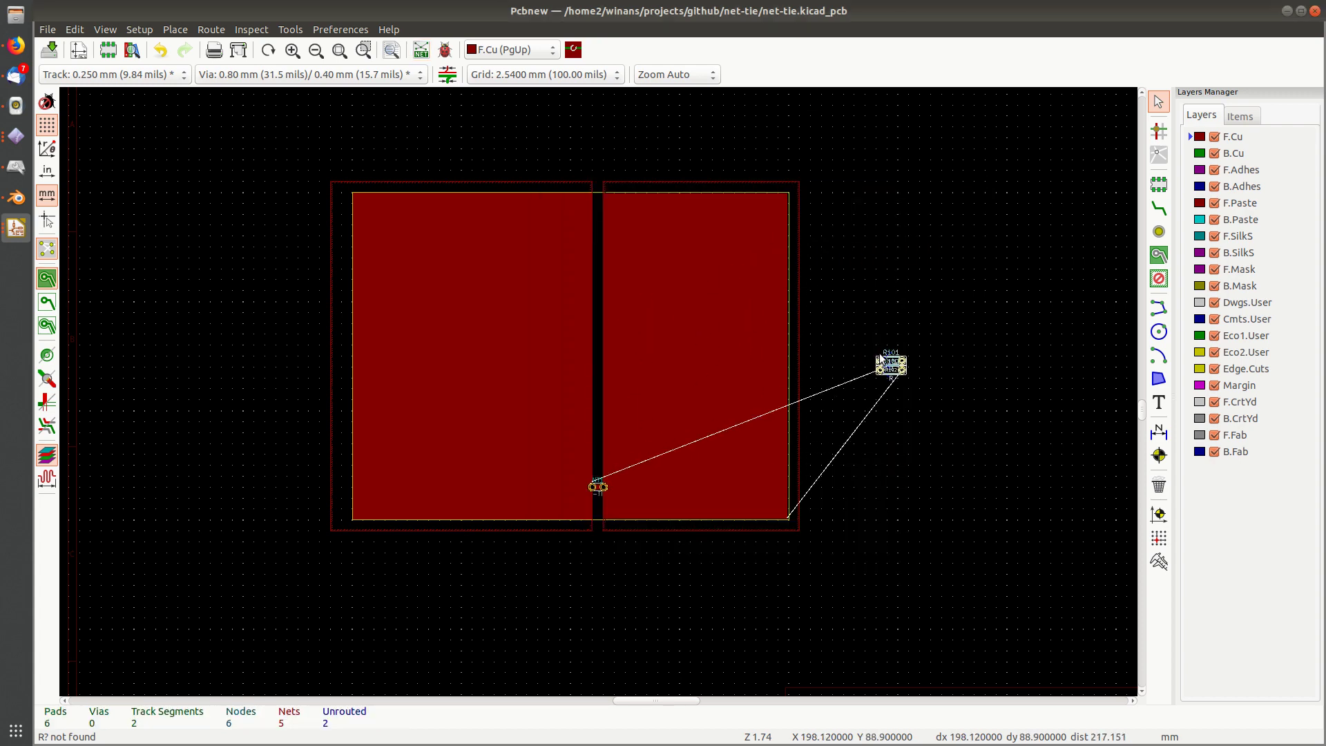
pyautogui.click(929, 443)
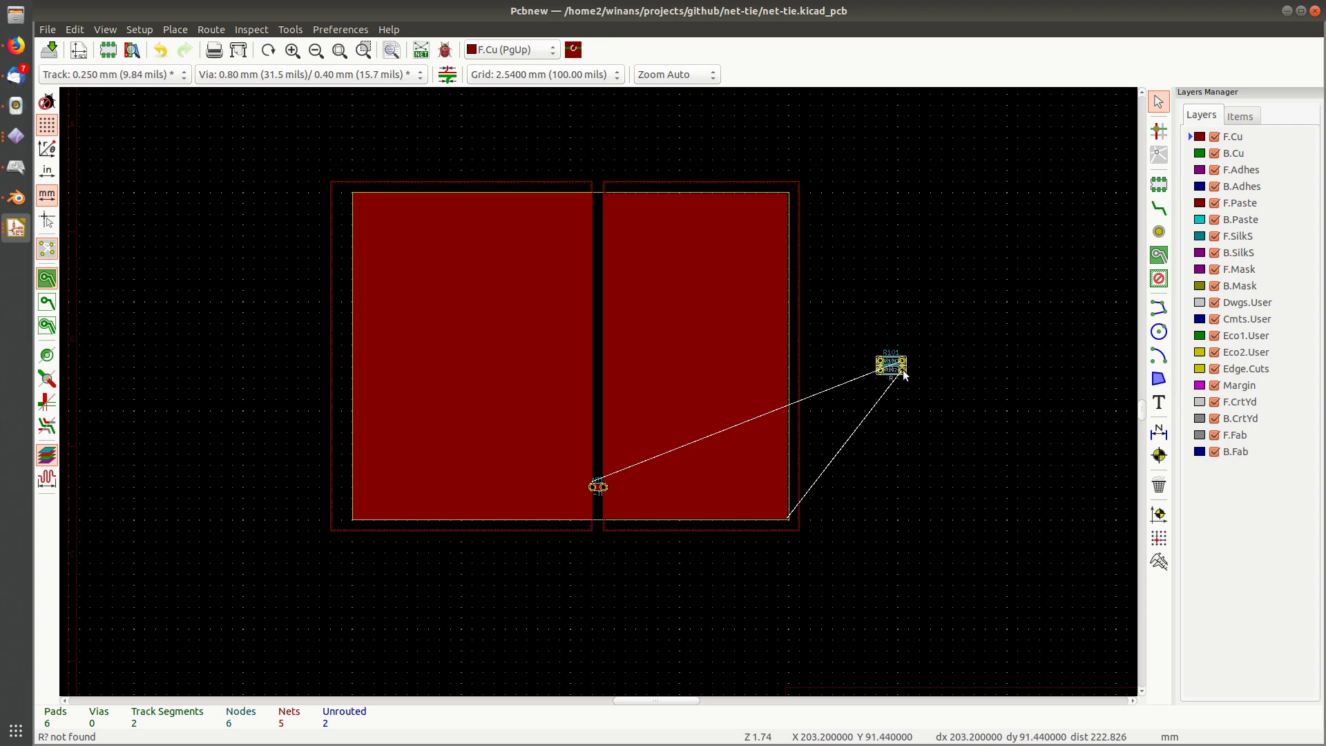
pyautogui.scroll(6, 902, 370)
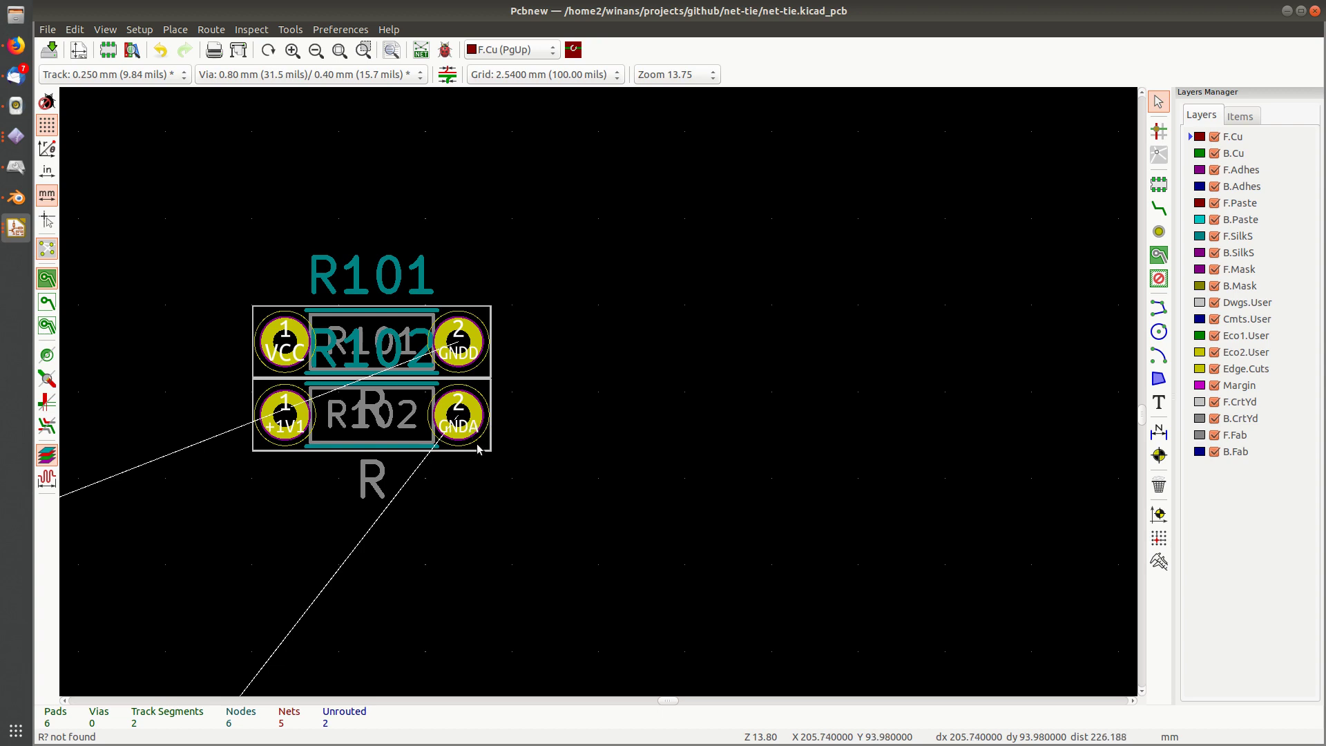
pyautogui.scroll(-7, 478, 449)
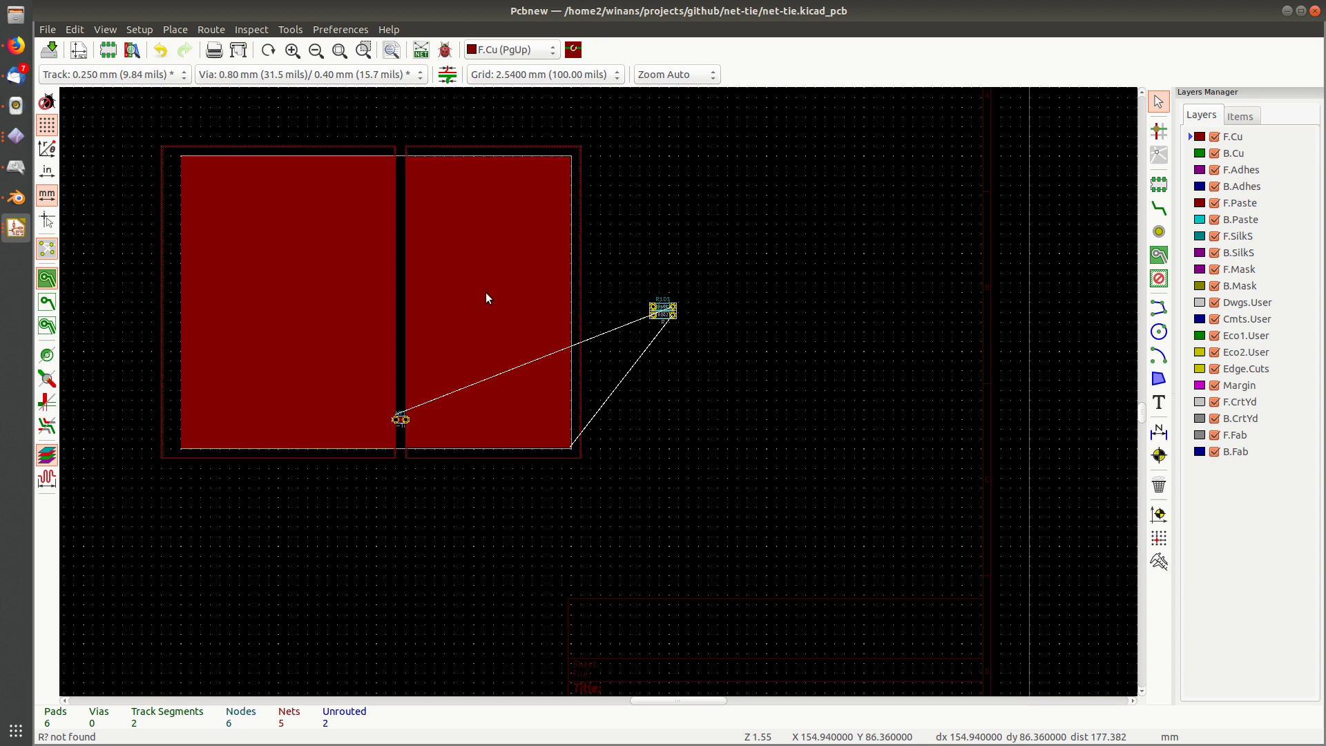
pyautogui.scroll(6, 424, 427)
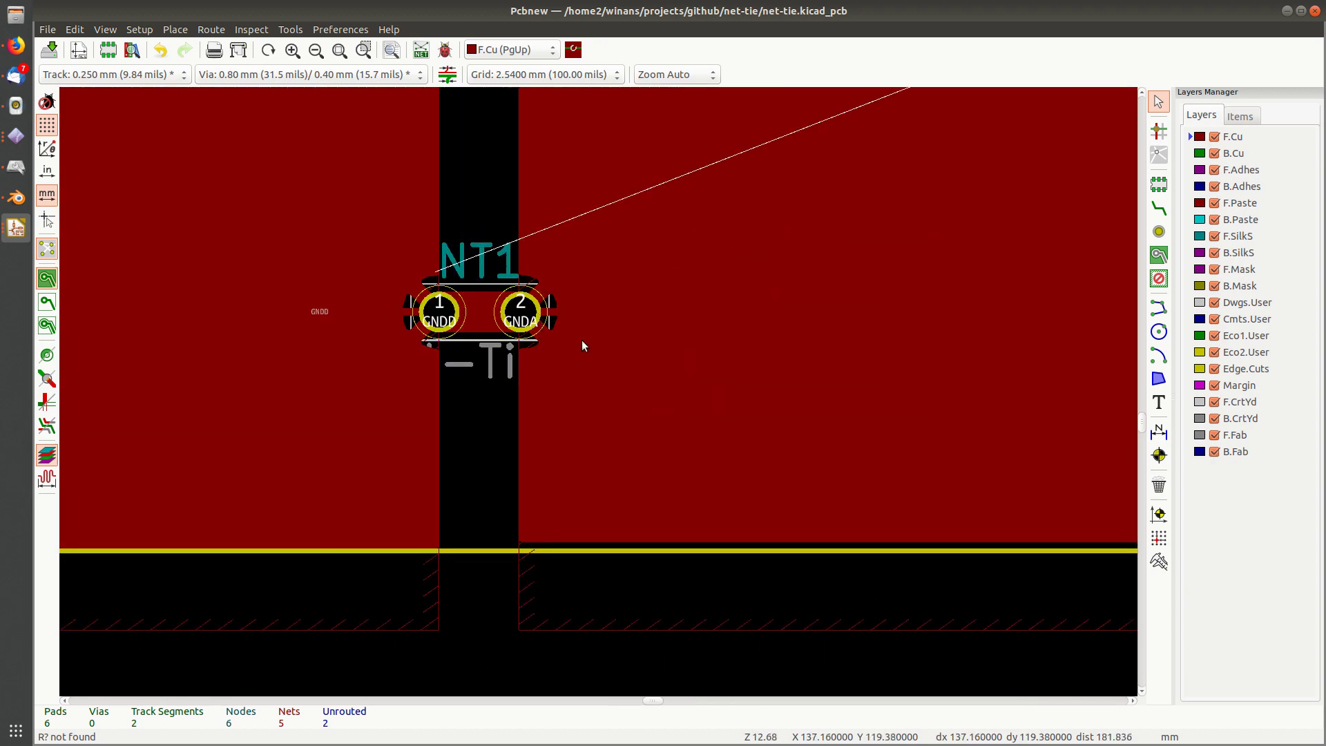
pyautogui.scroll(-7, 582, 346)
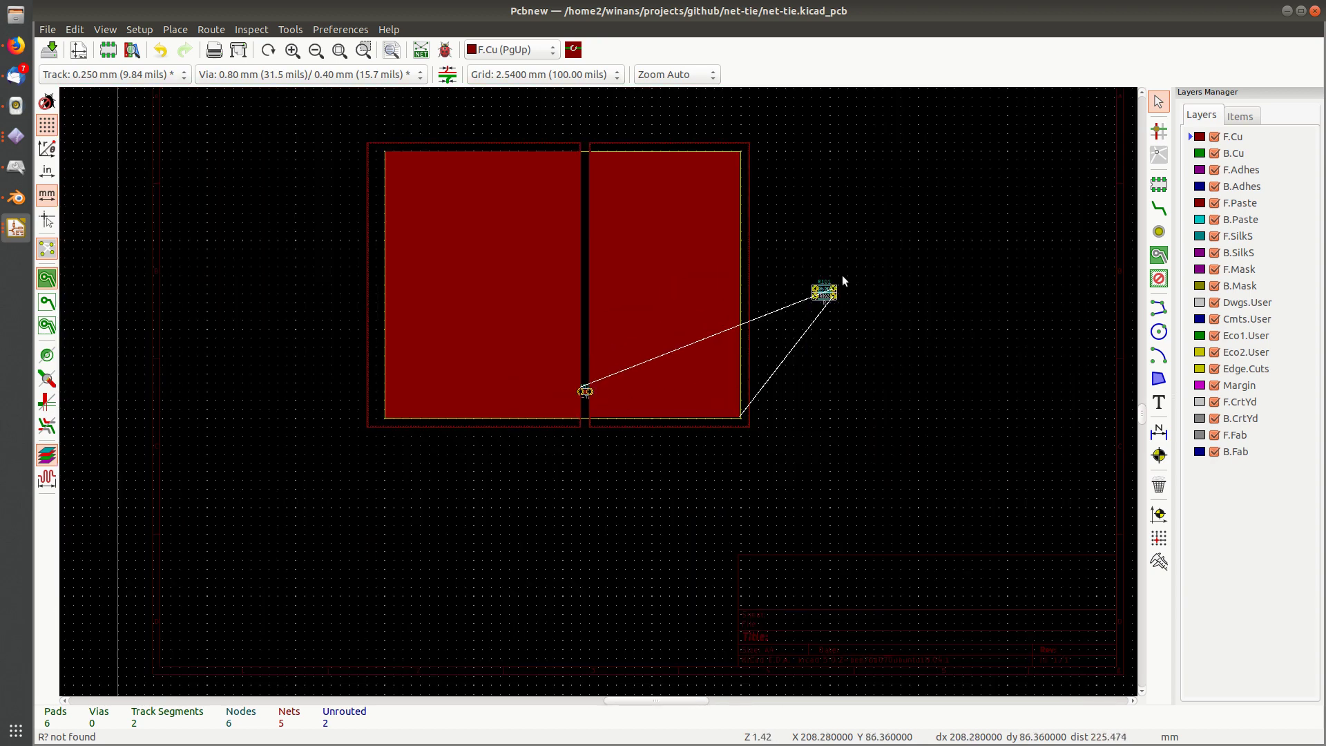
pyautogui.click(823, 291)
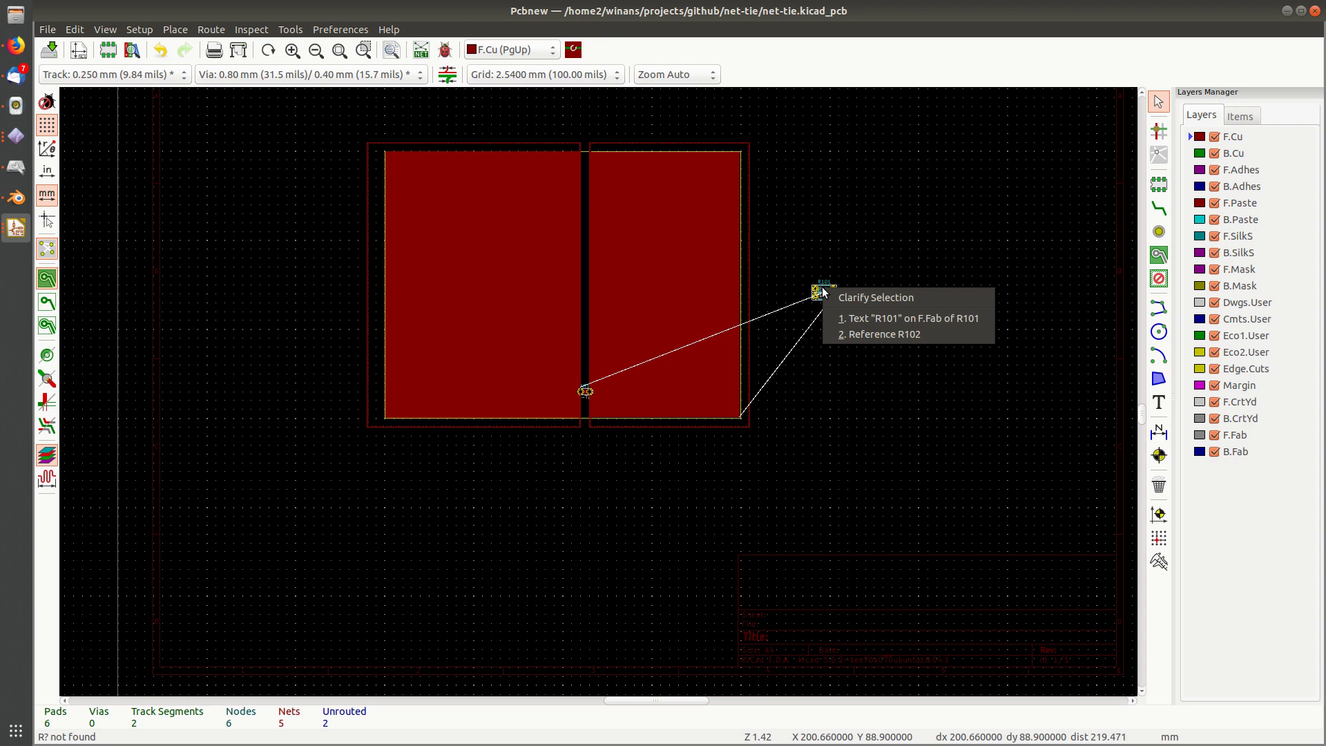
pyautogui.scroll(3, 823, 291)
pyautogui.click(624, 402)
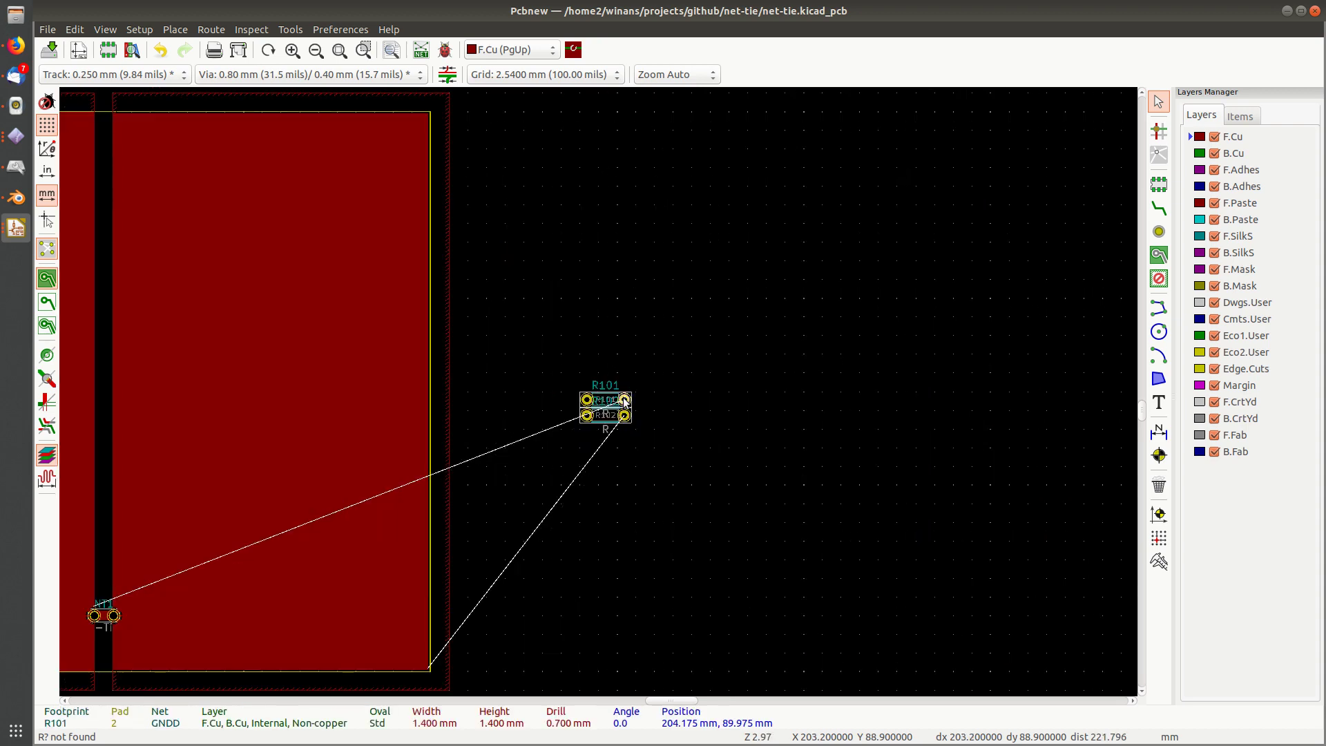
pyautogui.moveTo(624, 402); pyautogui.dragTo(508, 481)
pyautogui.moveTo(1071, 408); pyautogui.dragTo(815, 255, button='middle')
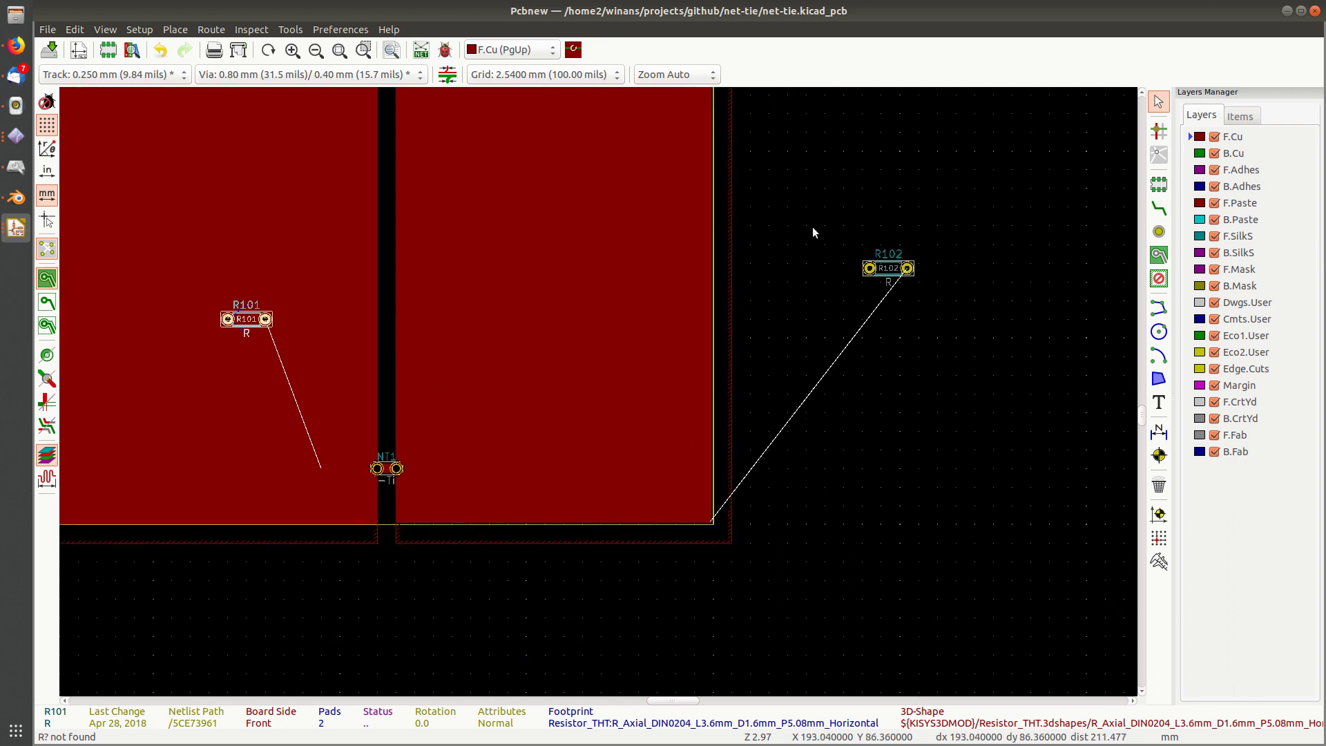
pyautogui.click(875, 269)
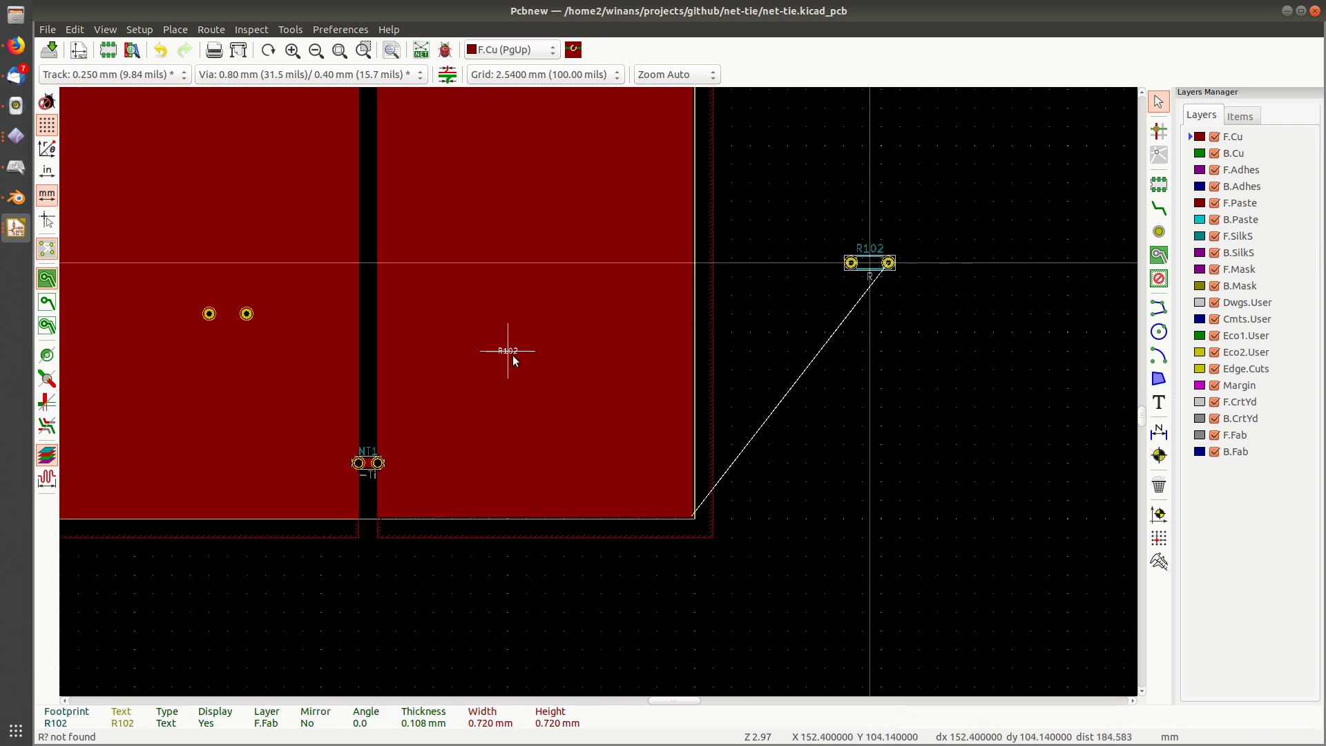
pyautogui.click(856, 273)
pyautogui.click(889, 265)
pyautogui.moveTo(889, 265); pyautogui.dragTo(545, 351)
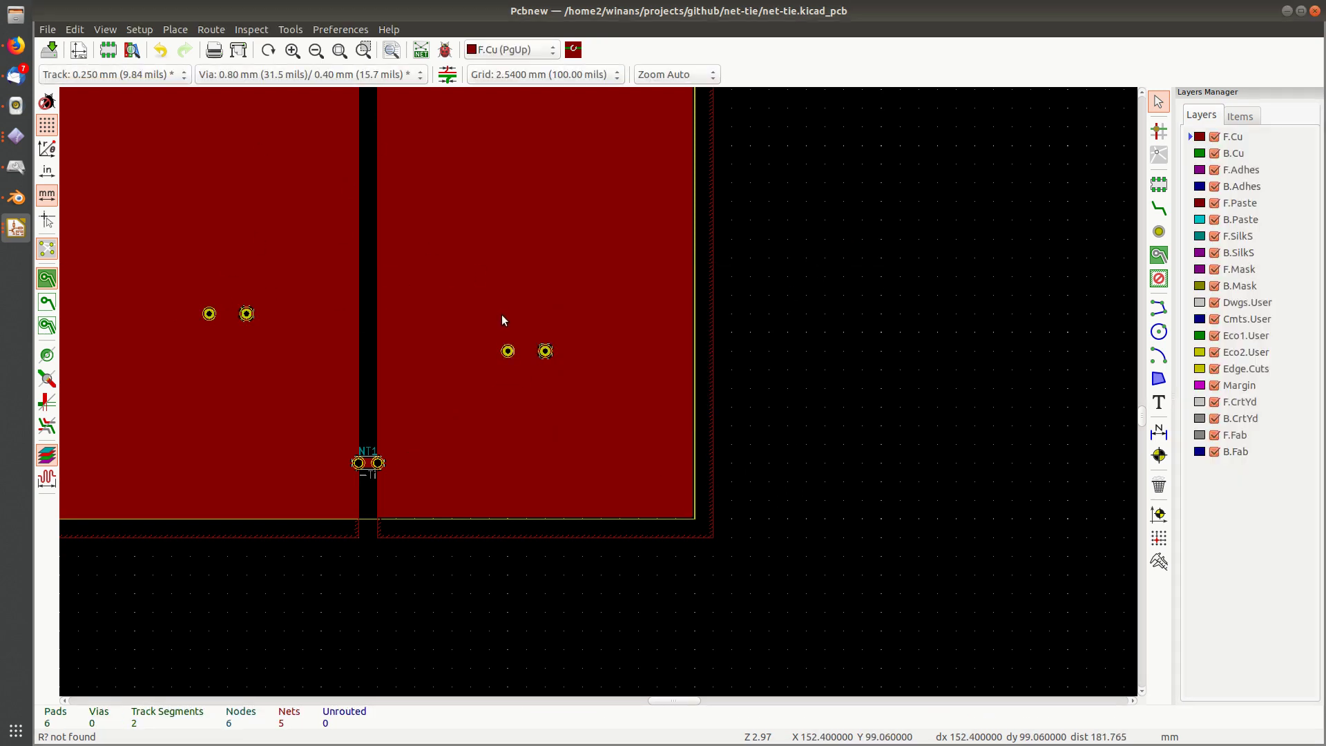
pyautogui.scroll(6, 558, 373)
pyautogui.scroll(-1, 598, 387)
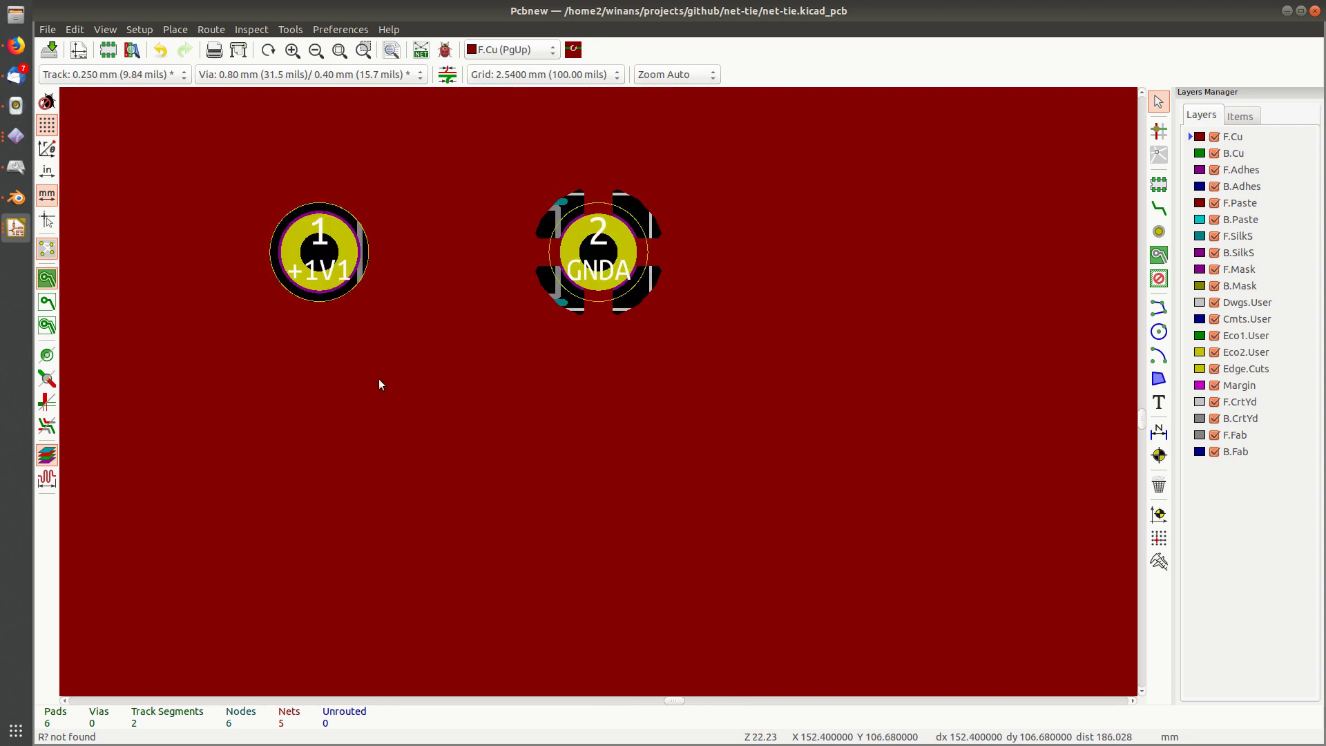
pyautogui.moveTo(379, 381); pyautogui.dragTo(784, 437, button='middle')
pyautogui.scroll(-4, 577, 339)
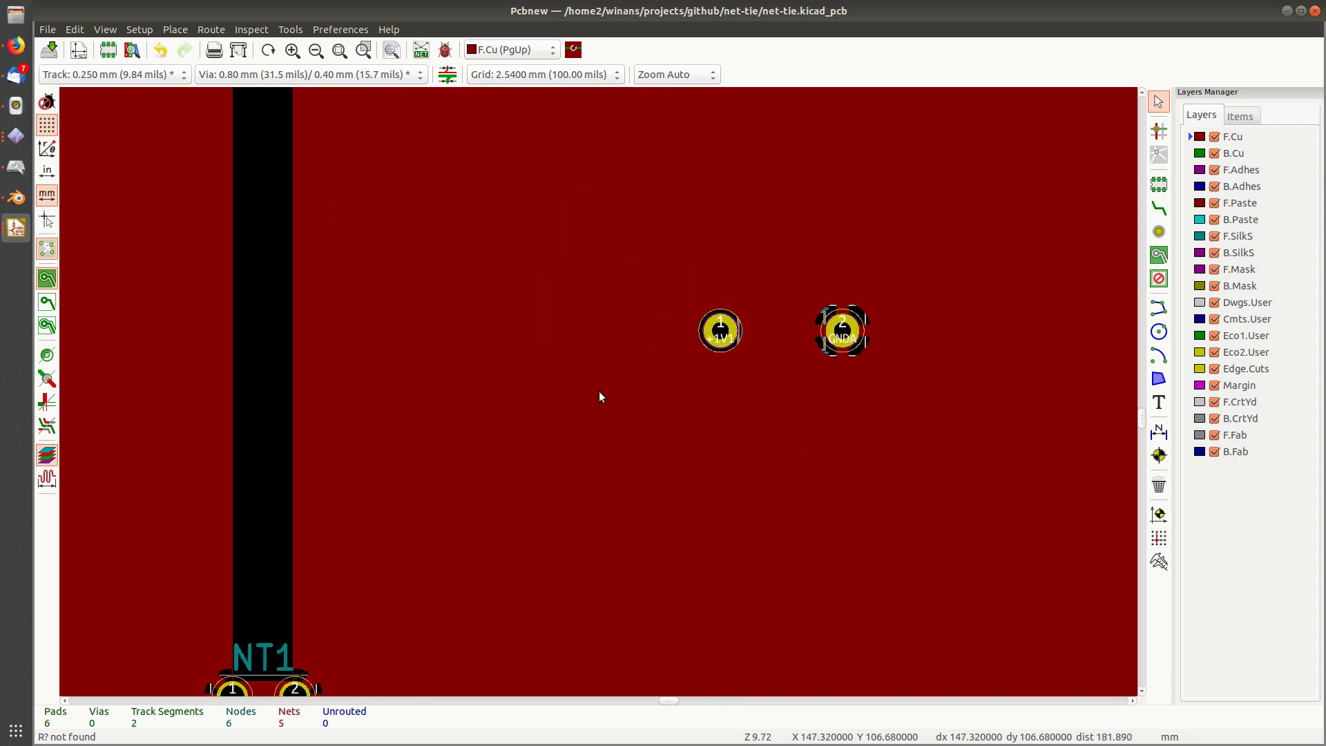
pyautogui.keyDown('ctrl'); pyautogui.hscroll(-3, 657, 423); pyautogui.keyUp('ctrl')
pyautogui.scroll(4, 545, 241)
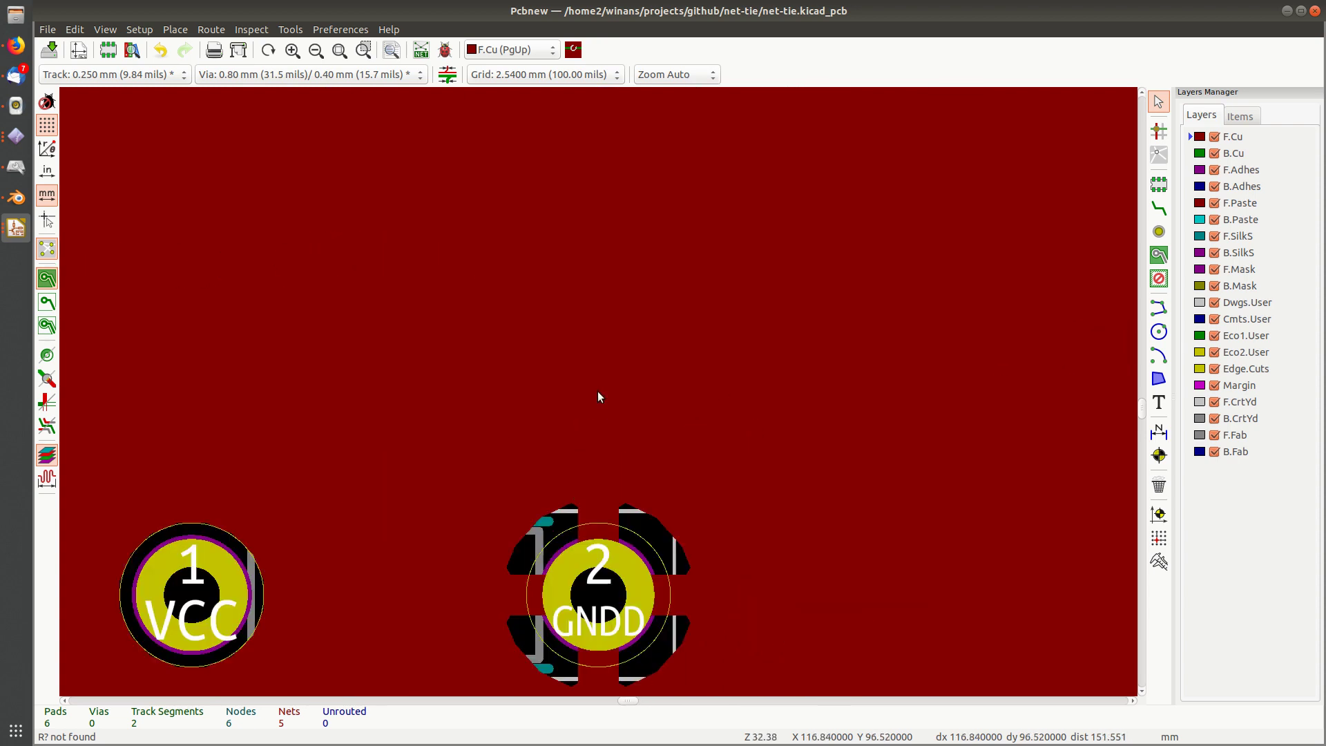
pyautogui.scroll(-2, 601, 394)
pyautogui.keyDown('ctrl'); pyautogui.hscroll(2, 645, 450); pyautogui.keyUp('ctrl')
pyautogui.keyDown('ctrl'); pyautogui.hscroll(2, 321, 352); pyautogui.keyUp('ctrl')
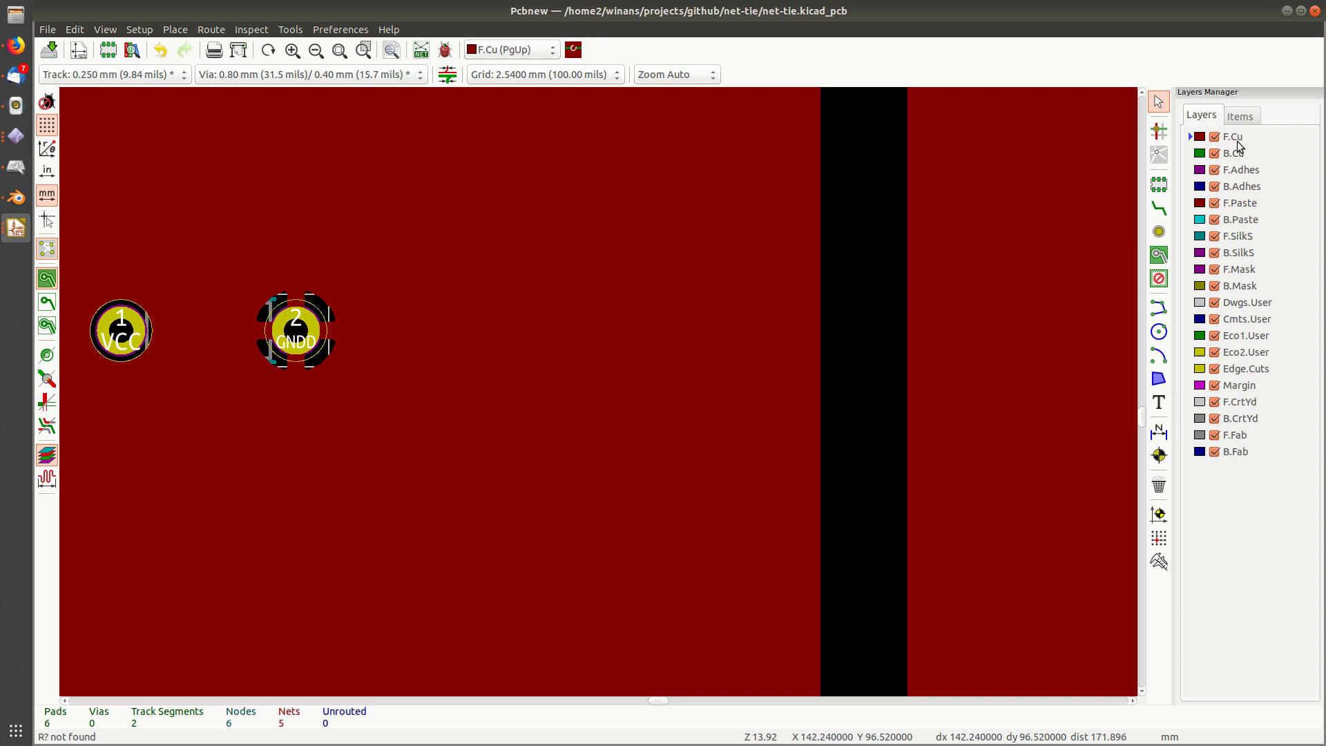
# With F.SilkS active, move R101 onto the left GNDD copper pour, left of the gap
pyautogui.click(1243, 235)
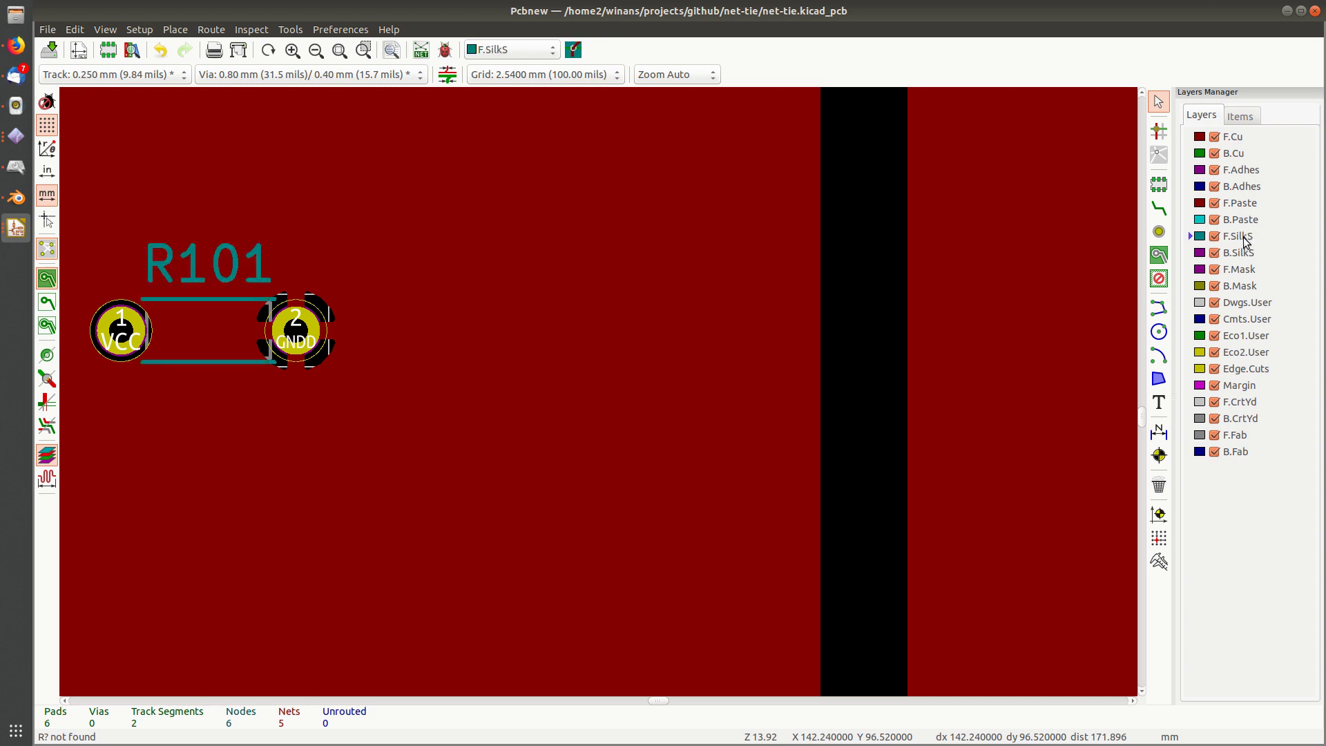
pyautogui.click(309, 319)
pyautogui.press('m')
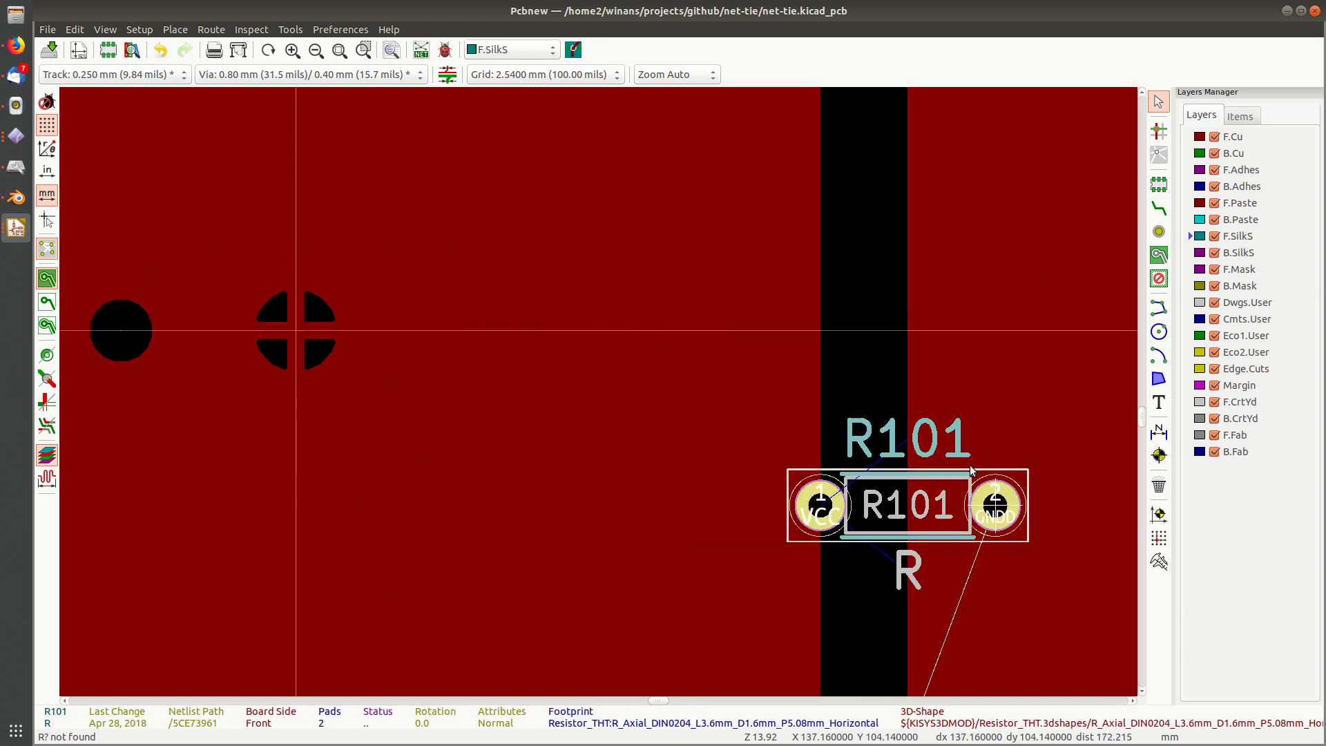
pyautogui.click(1041, 433)
pyautogui.moveTo(1056, 449); pyautogui.dragTo(715, 375, button='middle')
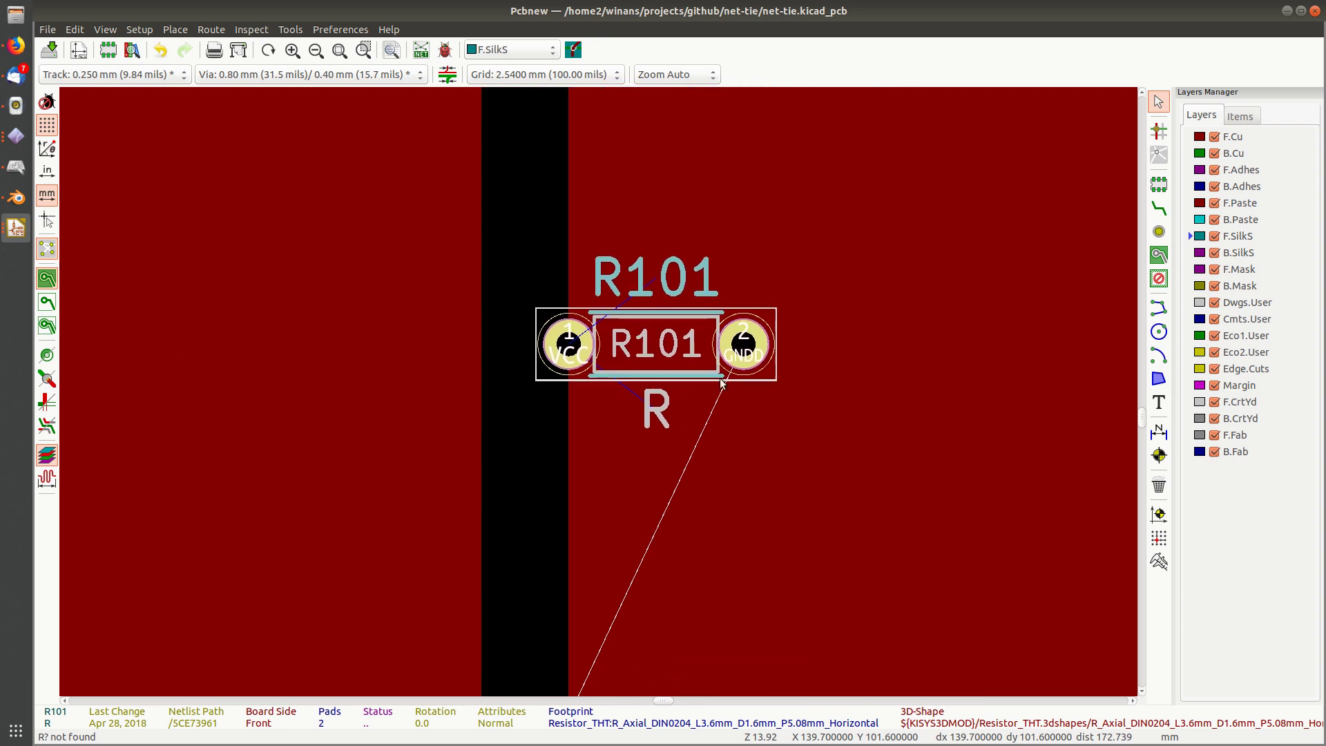
pyautogui.click(803, 405)
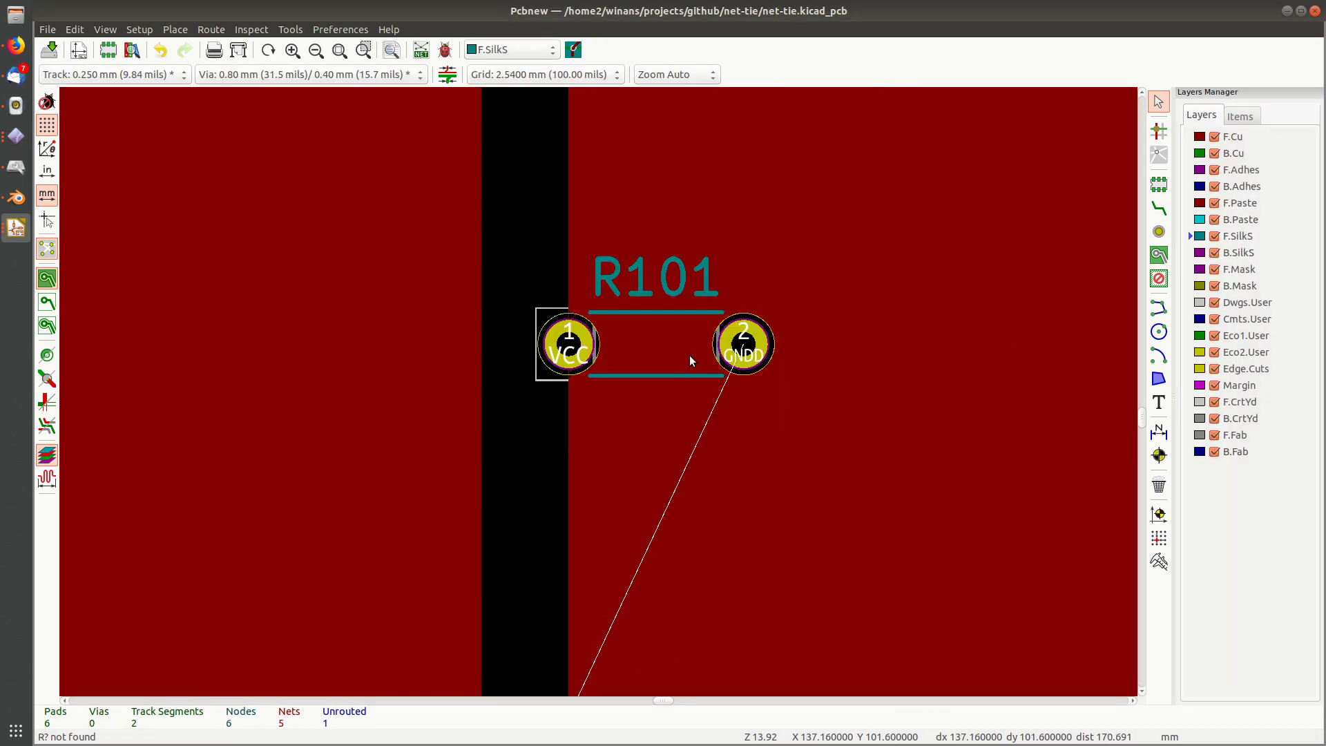
pyautogui.scroll(2, 732, 352)
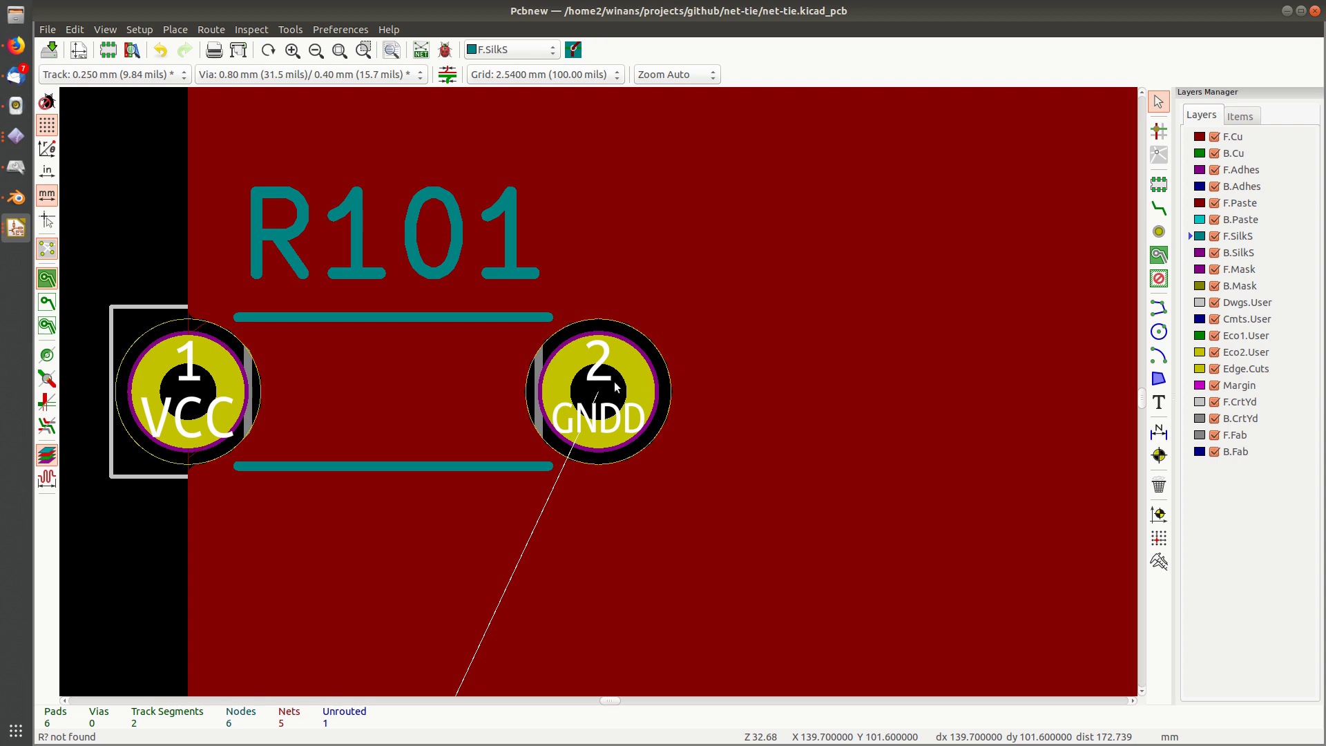
pyautogui.scroll(-5, 617, 386)
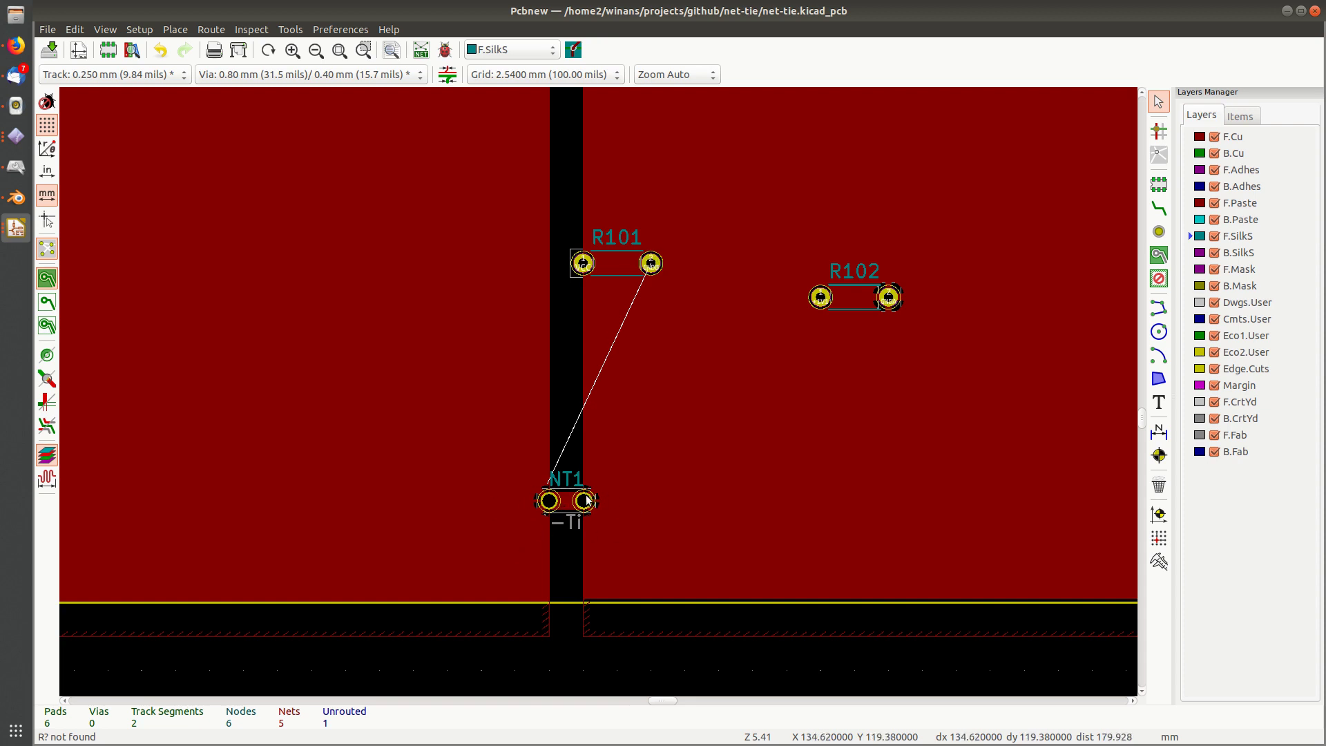
pyautogui.moveTo(576, 265); pyautogui.dragTo(299, 394)
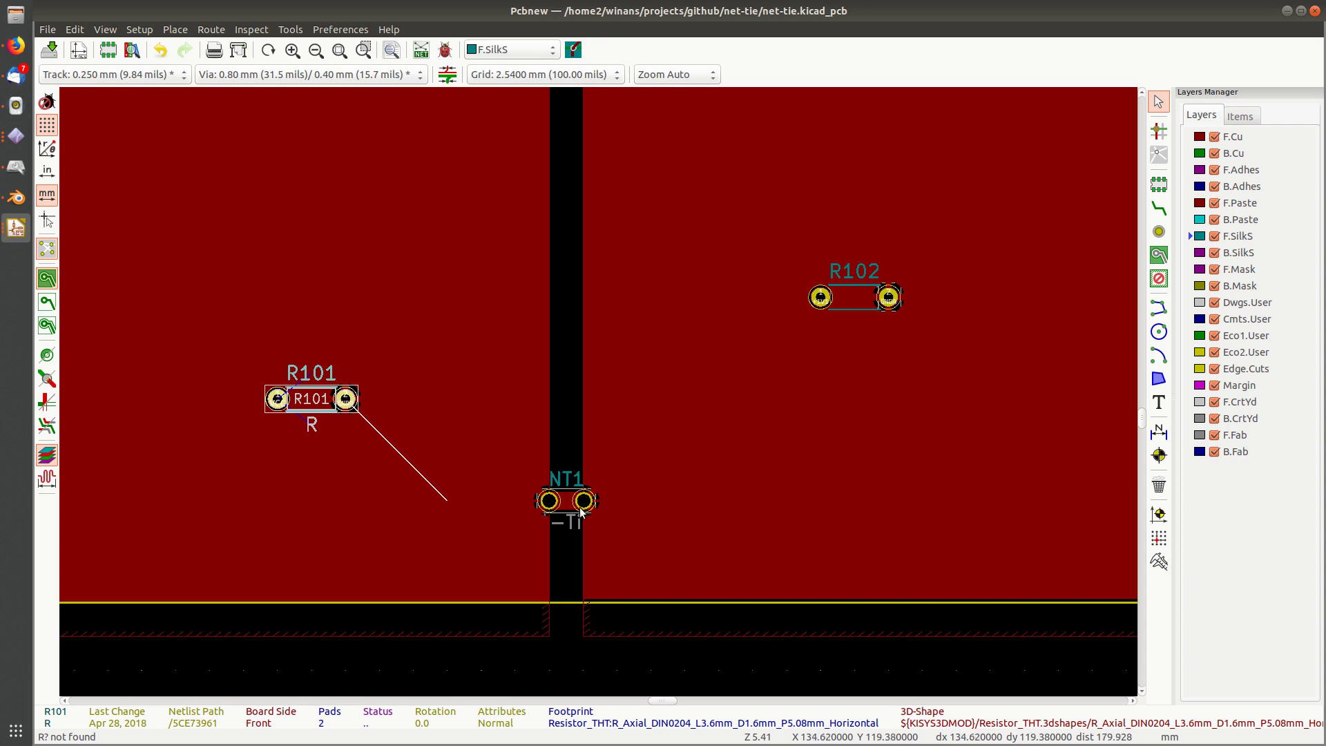
# Save the board and refill the copper zones so thermal reliefs form around the pads
pyautogui.hotkey('ctrl', 's')
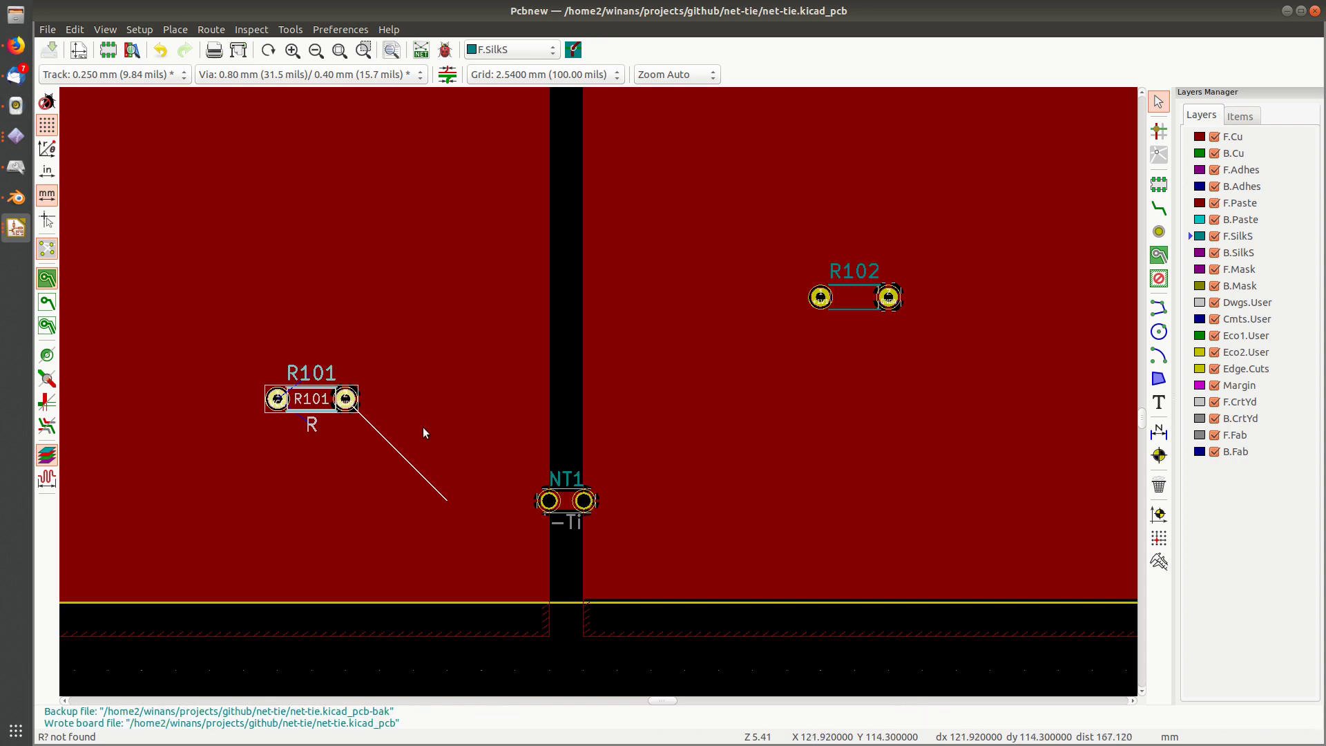
pyautogui.moveTo(422, 427); pyautogui.dragTo(526, 445, button='middle')
pyautogui.press('b')
# Inspect R101's two pads and the GNDD track beside NT1, then save the board
pyautogui.click(450, 415)
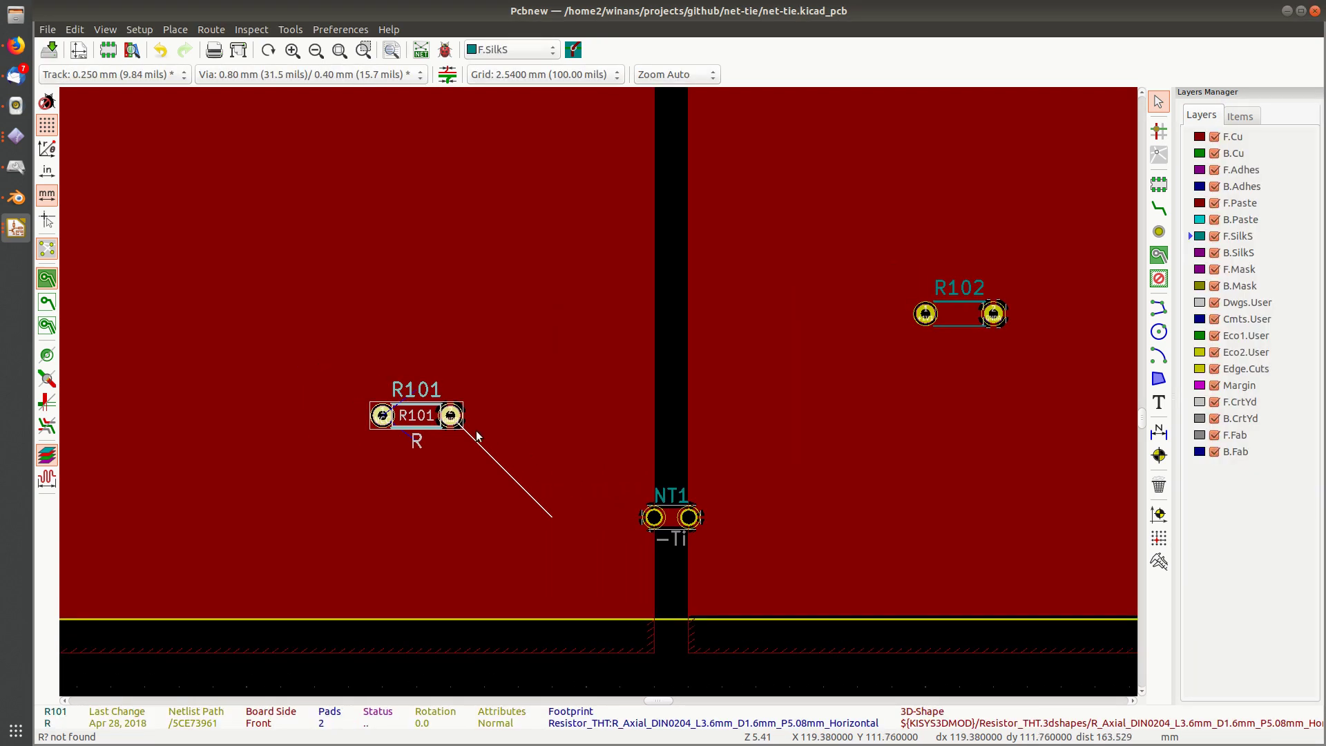
pyautogui.scroll(3, 450, 415)
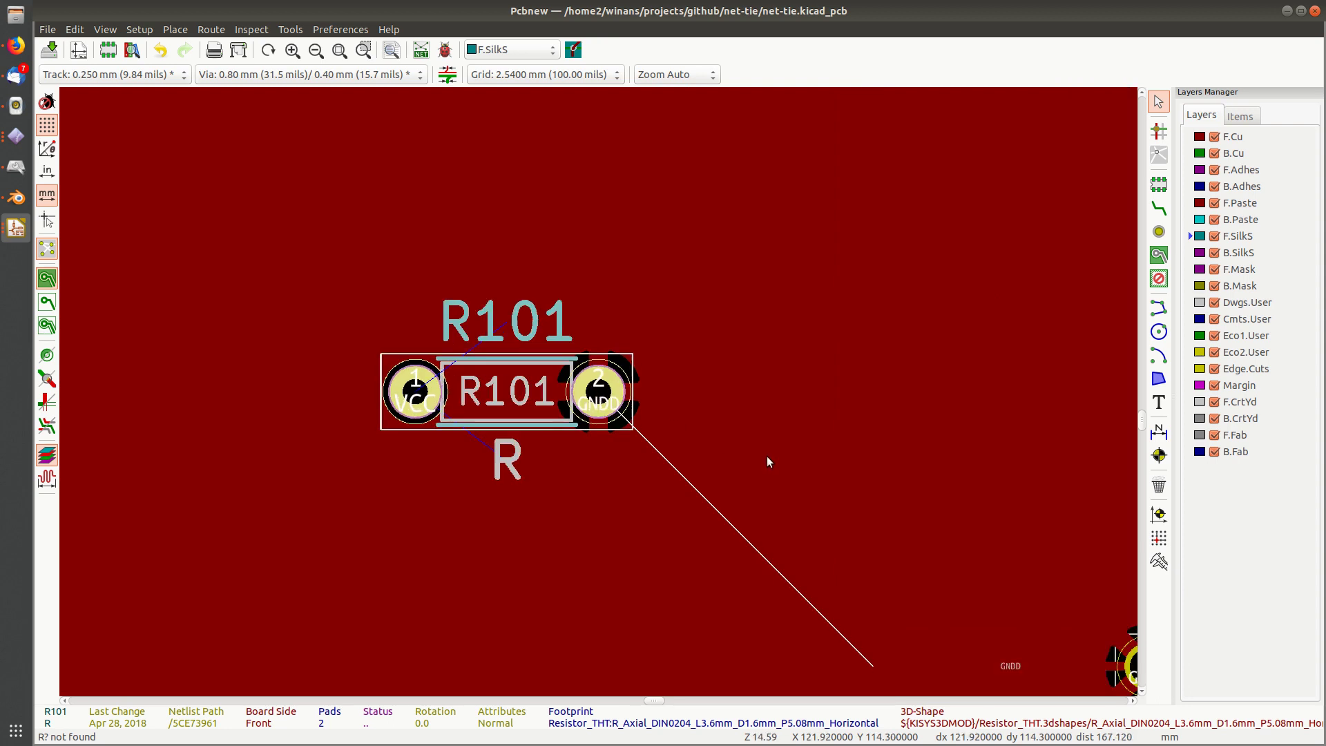
pyautogui.scroll(1, 732, 435)
pyautogui.scroll(-3, 601, 332)
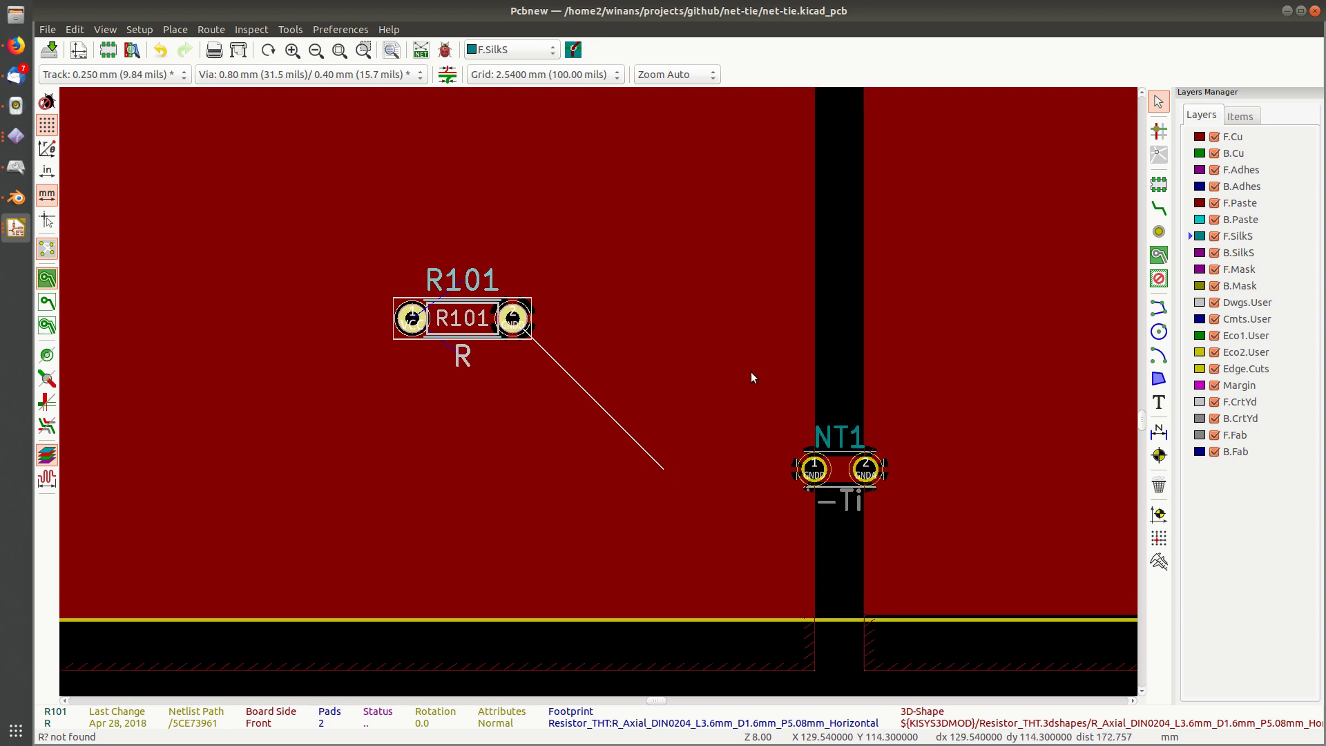
pyautogui.press('F4')
pyautogui.scroll(-1, 804, 356)
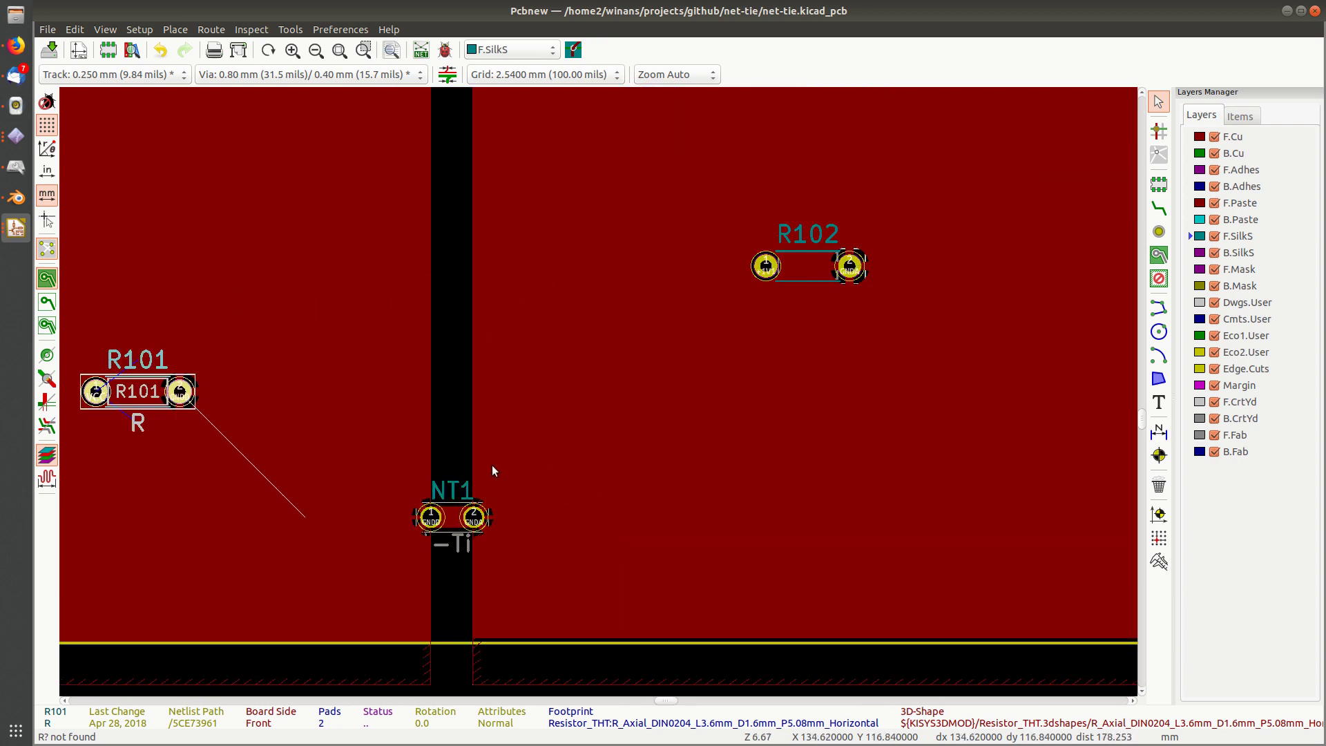
pyautogui.press('F4')
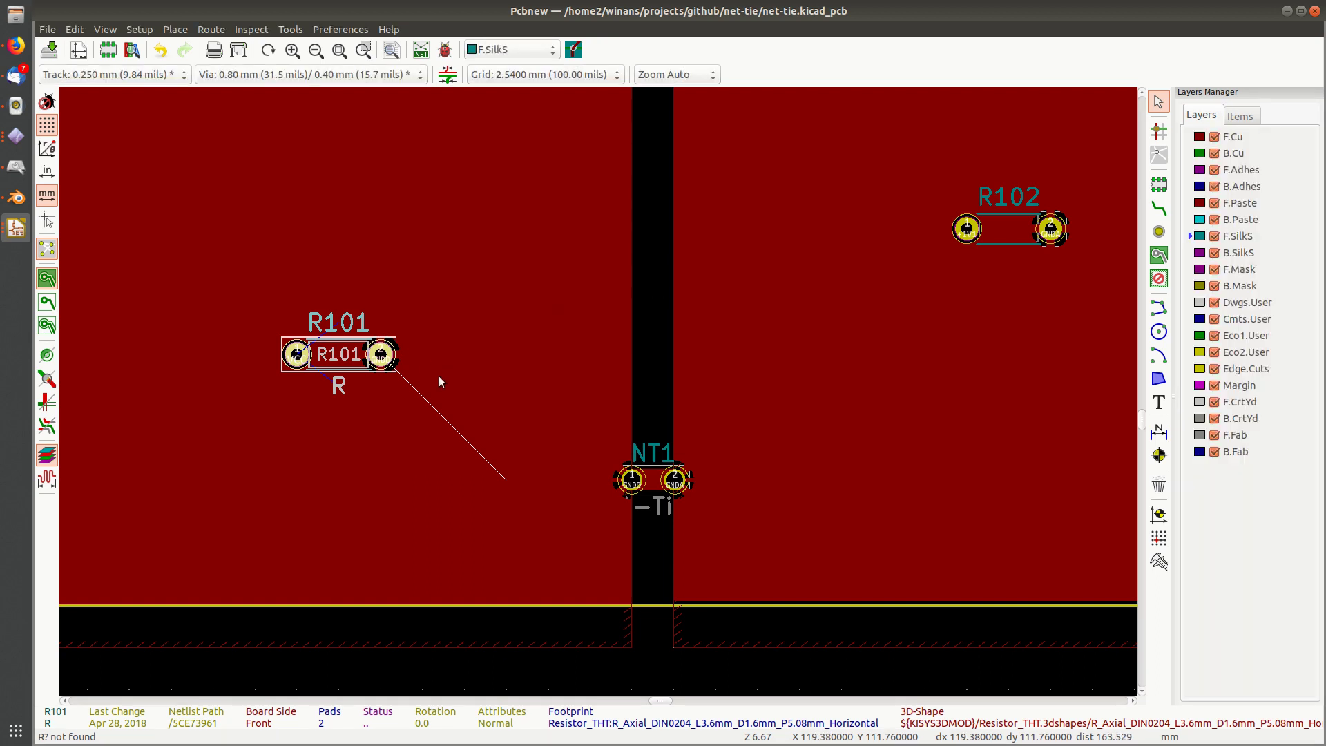
pyautogui.click(595, 480)
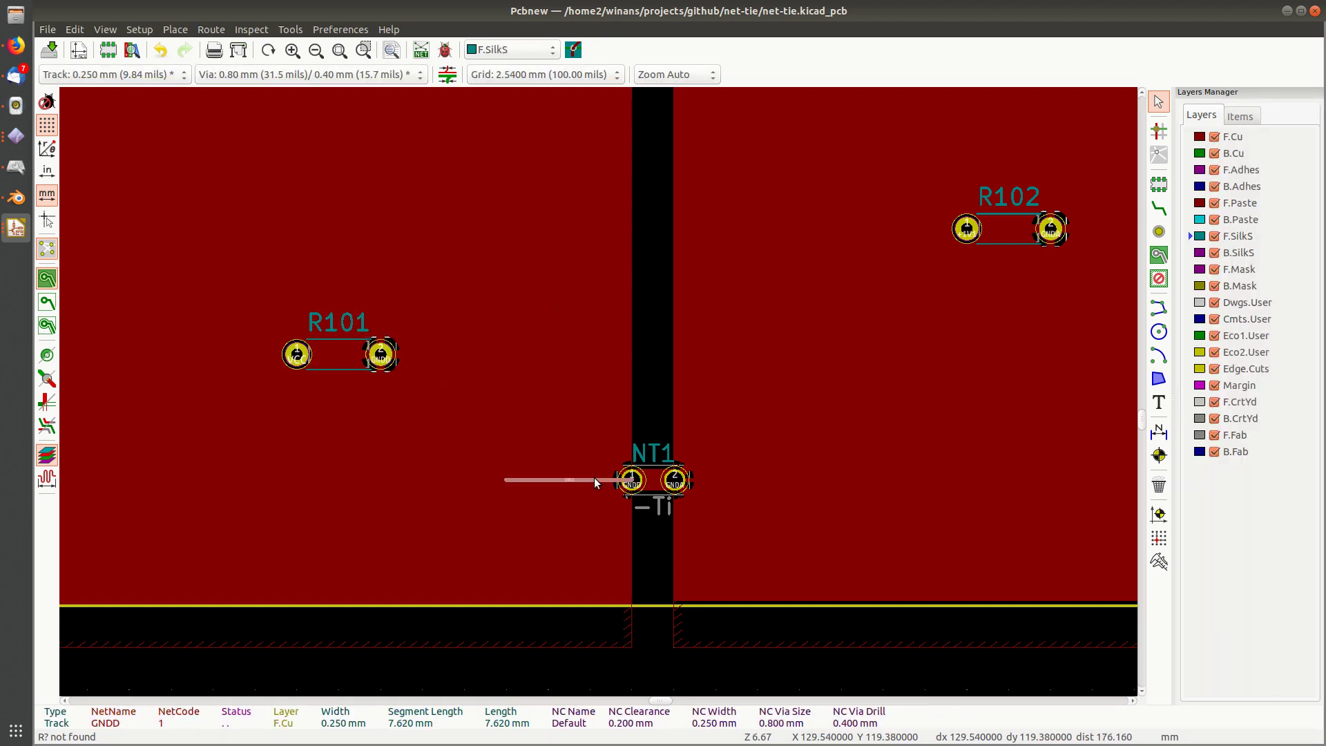
pyautogui.click(297, 355)
pyautogui.click(382, 357)
pyautogui.click(574, 362)
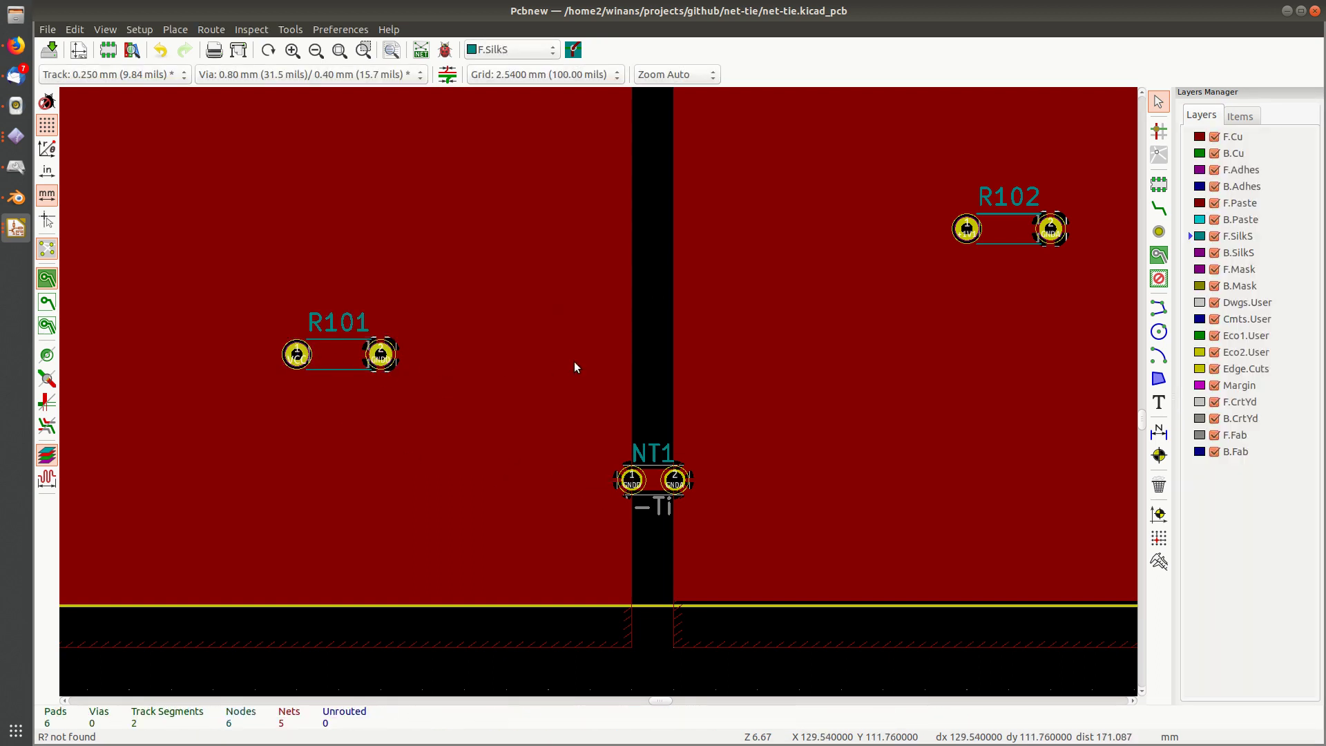
pyautogui.hotkey('ctrl', 's')
# Open Help > About KiCad and scroll through its version 5.0.2 information
pyautogui.click(389, 30)
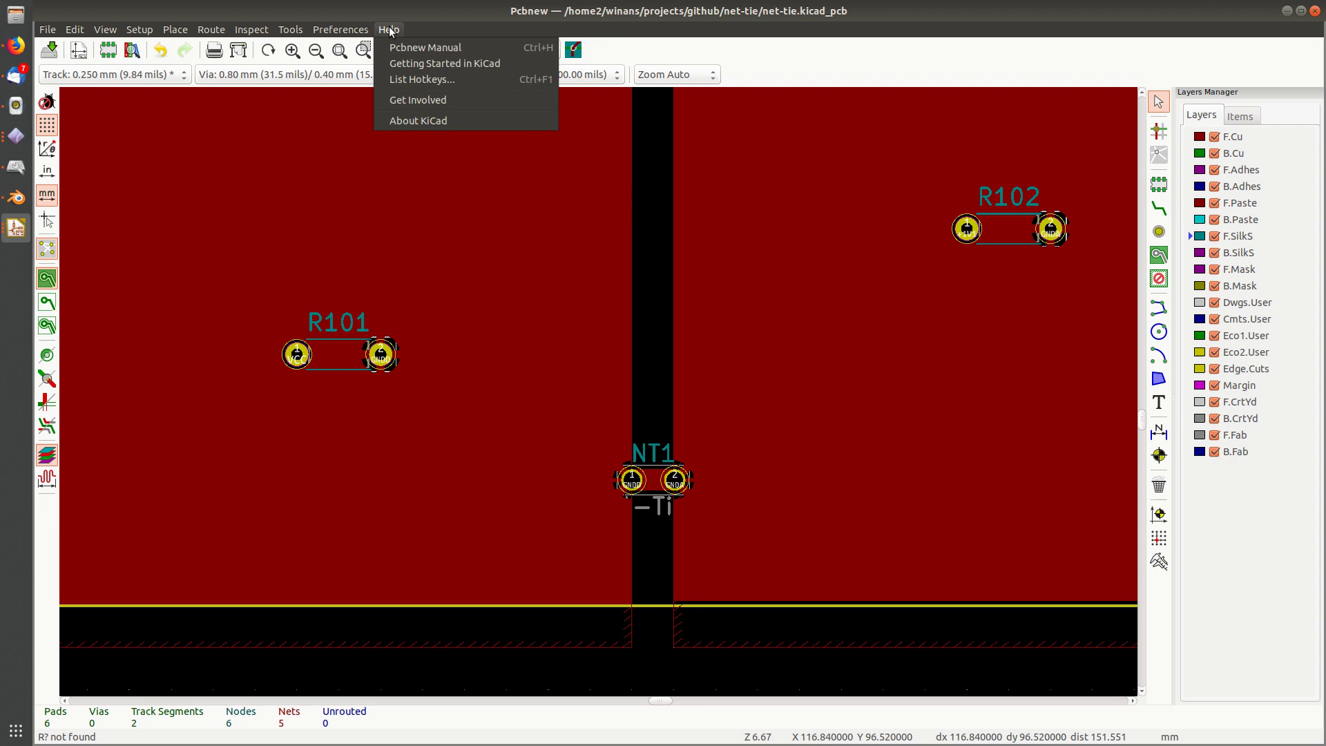
pyautogui.click(438, 121)
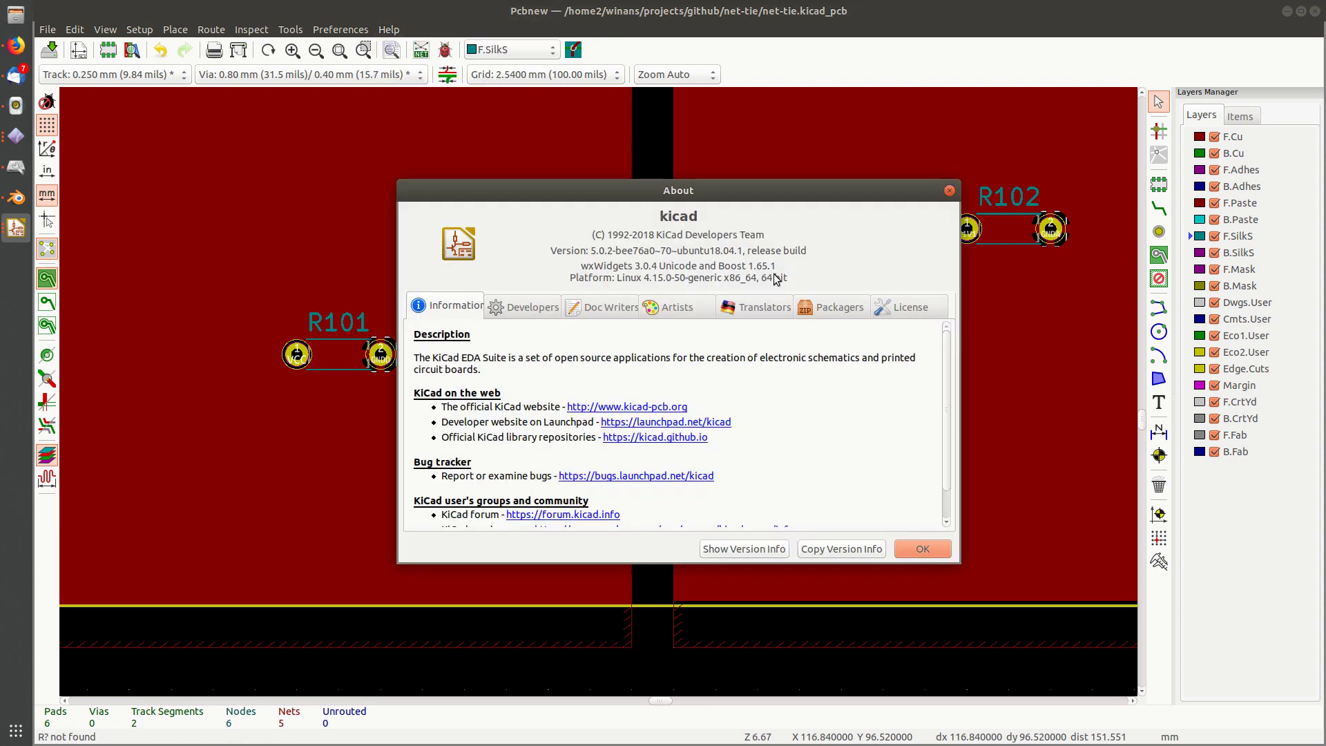
pyautogui.scroll(-1, 713, 408)
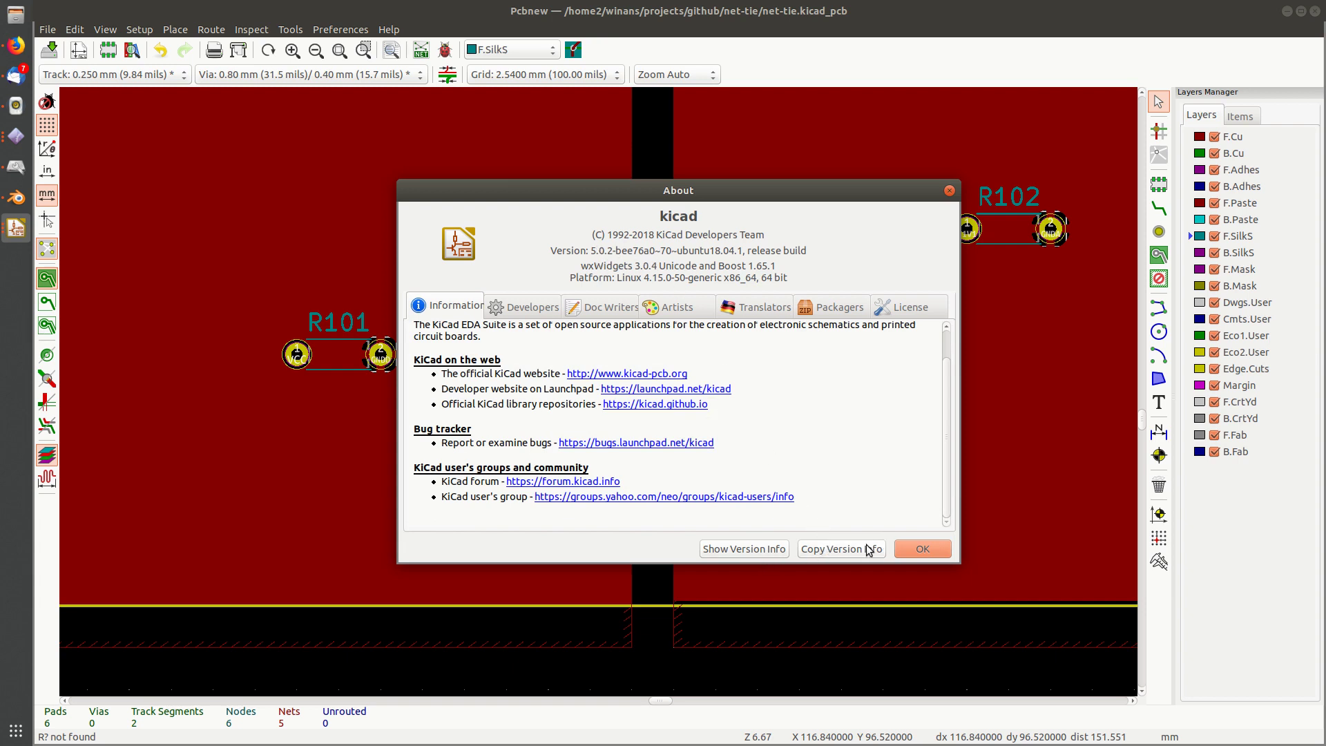
# Close the About KiCad window and save the board
pyautogui.click(950, 192)
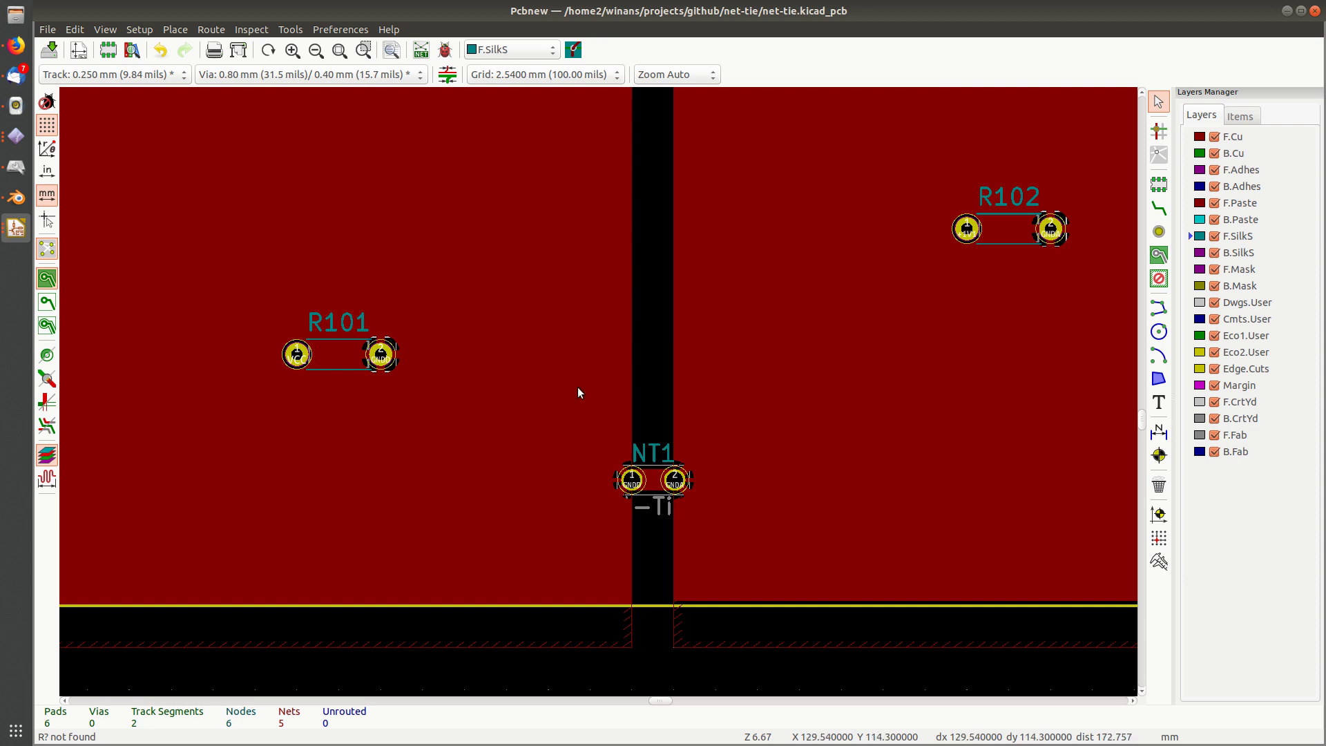
pyautogui.hotkey('ctrl', 's')
pyautogui.scroll(-2, 595, 391)
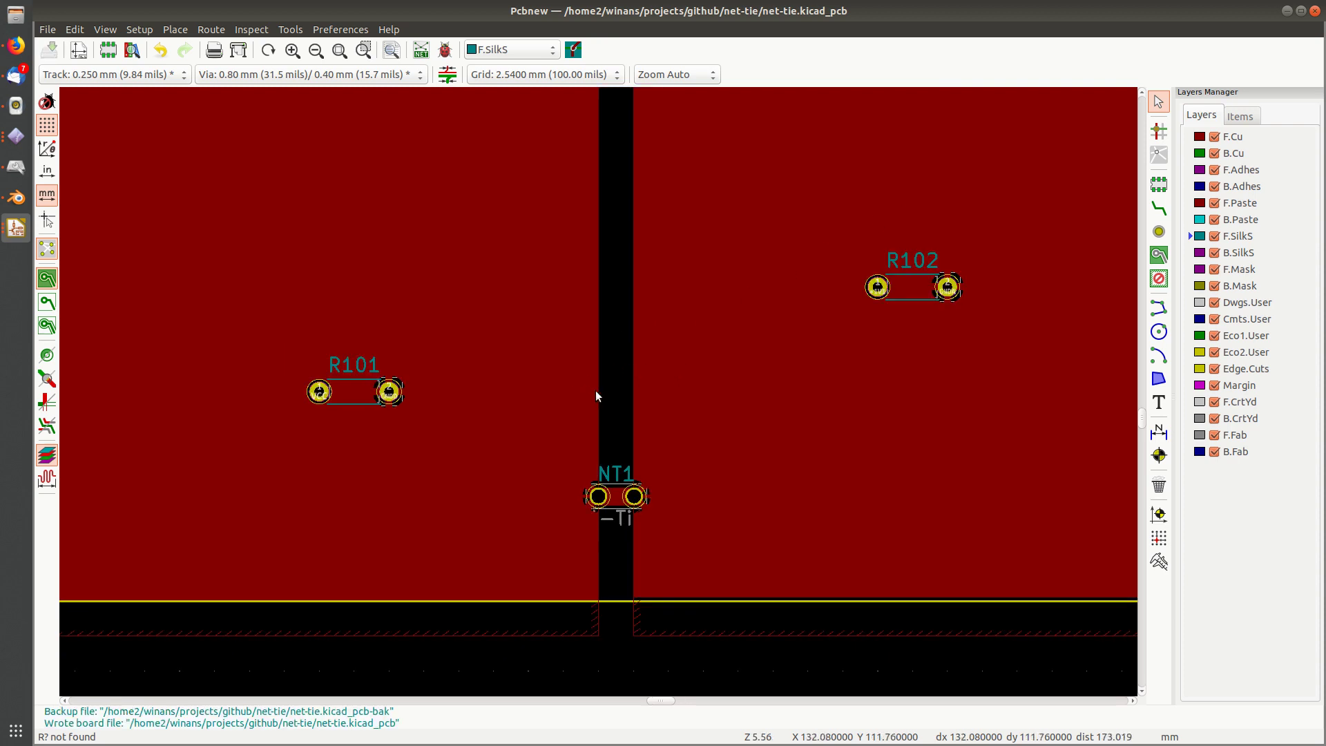
pyautogui.scroll(-3, 597, 390)
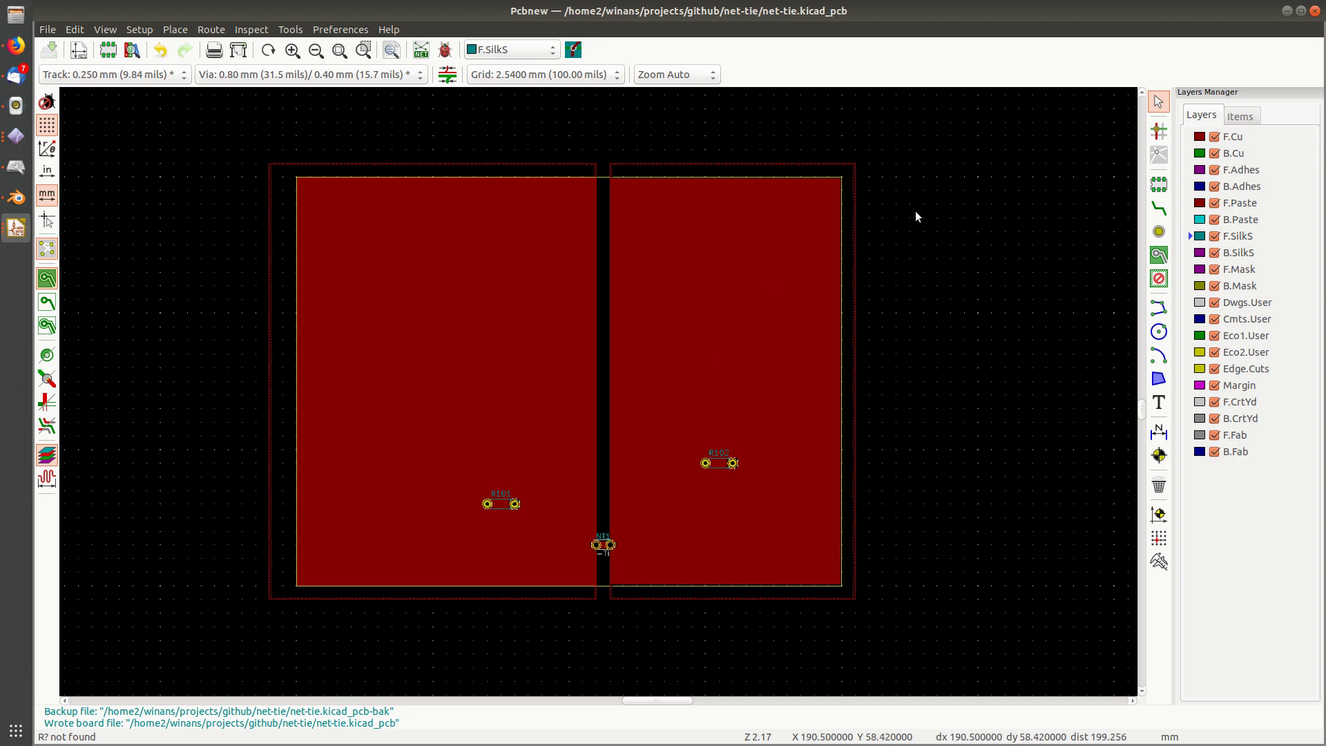
# Make F.Cu the active layer in the Layers Manager and recentre the board view
pyautogui.click(1233, 138)
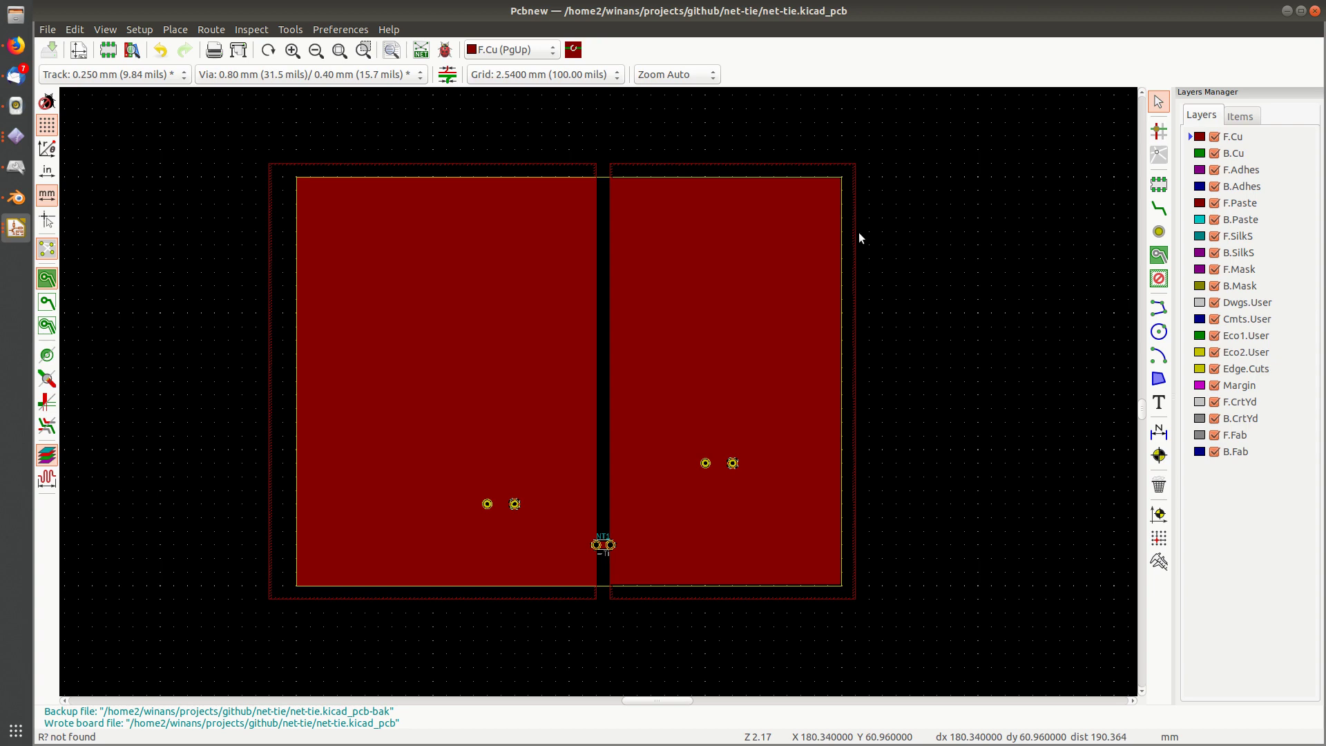
pyautogui.scroll(2, 598, 391)
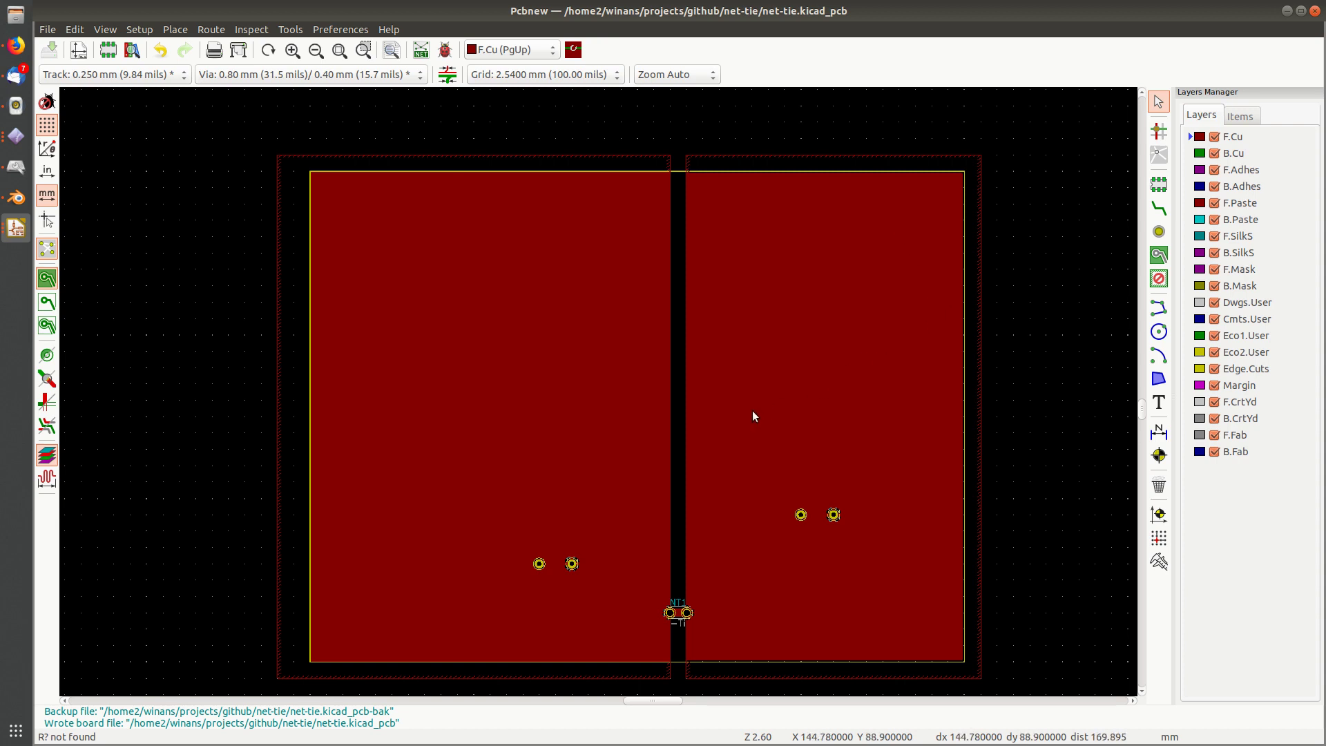
pyautogui.moveTo(752, 410); pyautogui.dragTo(724, 376, button='middle')
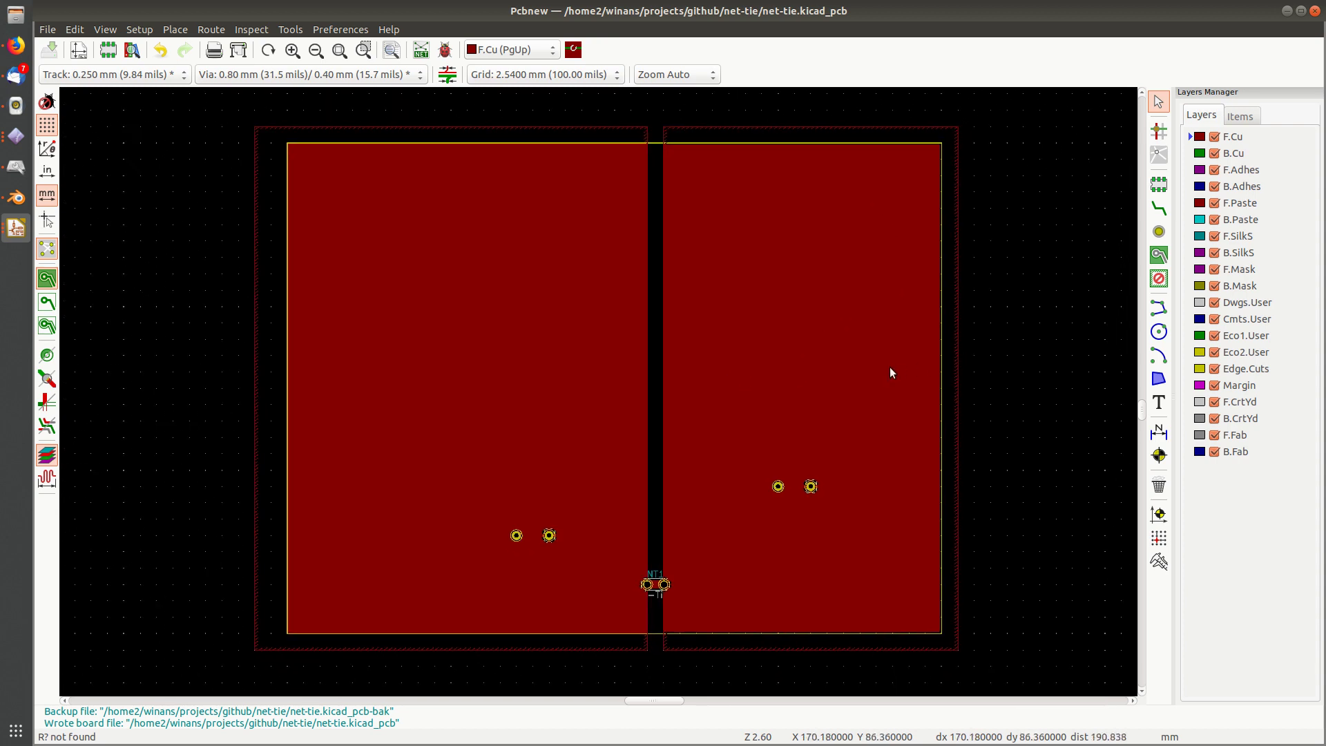